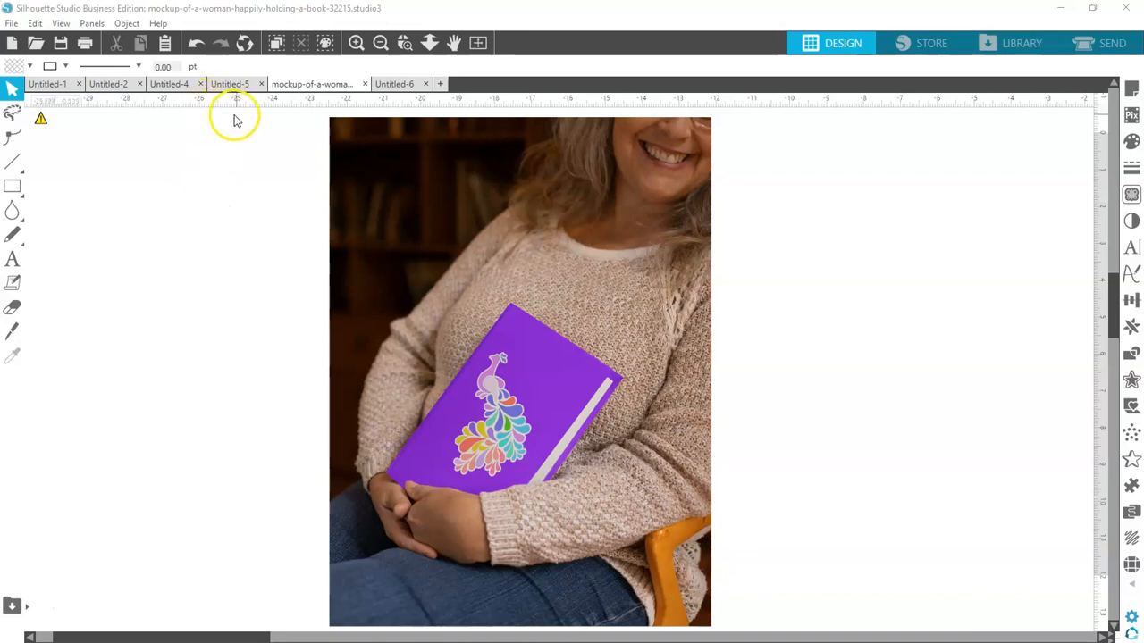
Compare the coloured peacock design in Untitled-6 with its finished look on the book mockup
{"action": "left_click", "coordinate": [399, 84]}
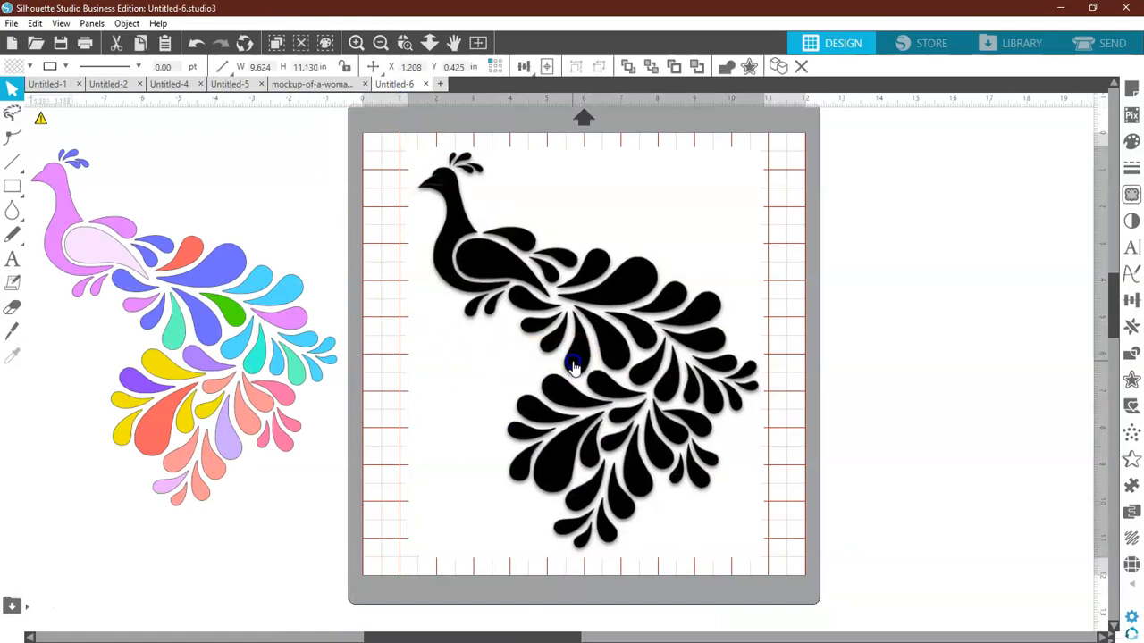
{"action": "left_click", "coordinate": [315, 383]}
{"action": "left_click_drag", "start_coordinate": [315, 383], "coordinate": [326, 393]}
{"action": "left_click", "coordinate": [327, 393]}
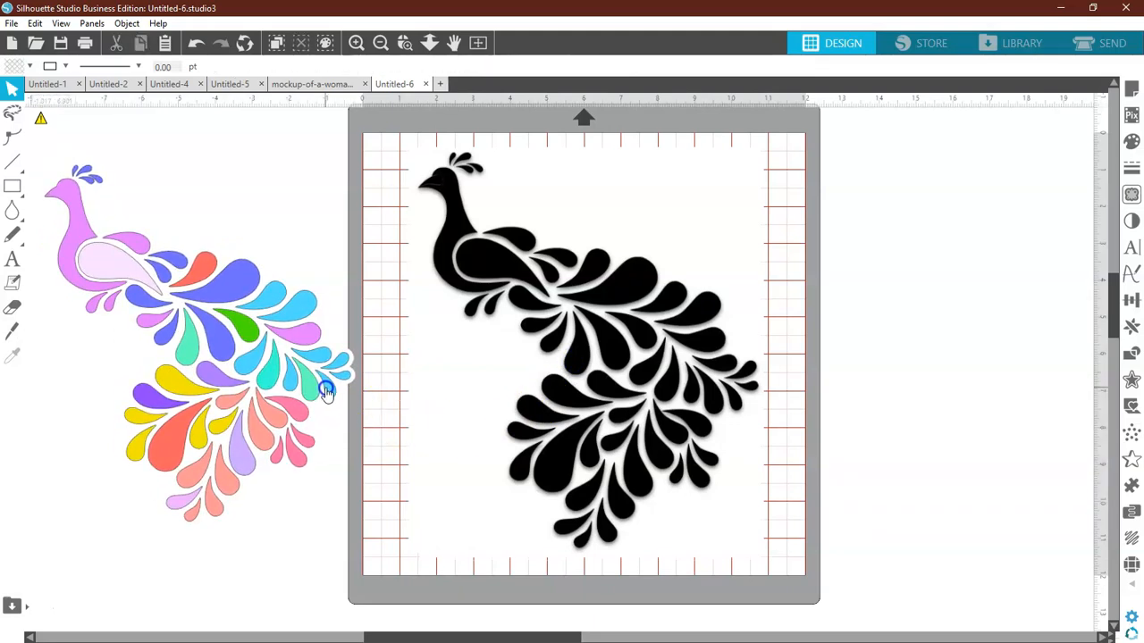
{"action": "left_click", "coordinate": [304, 87]}
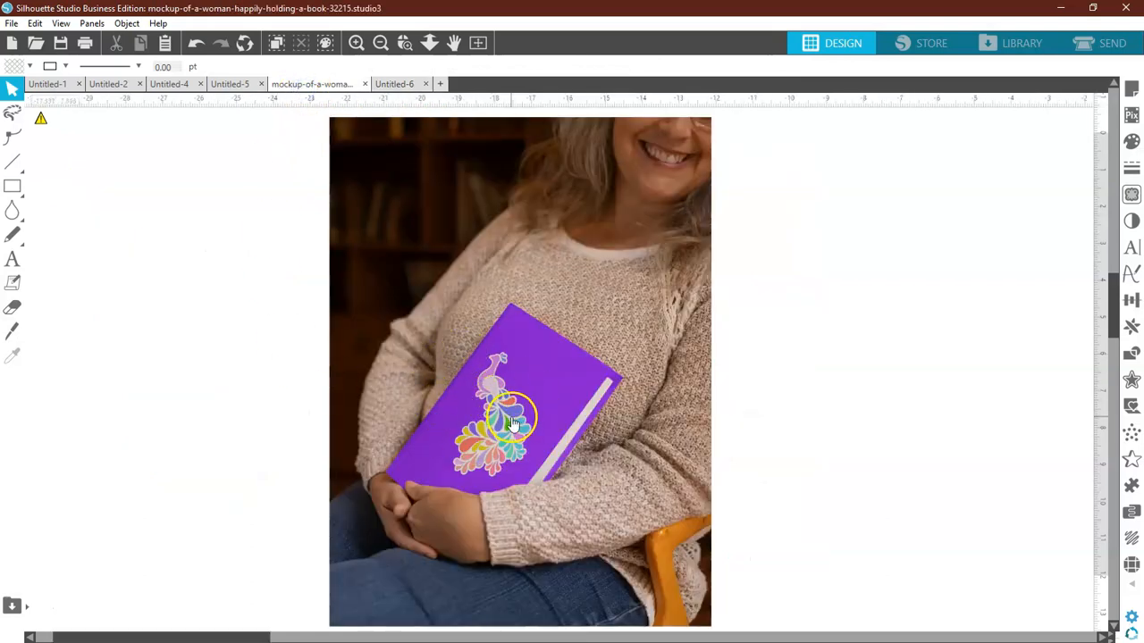
{"action": "left_click", "coordinate": [396, 84]}
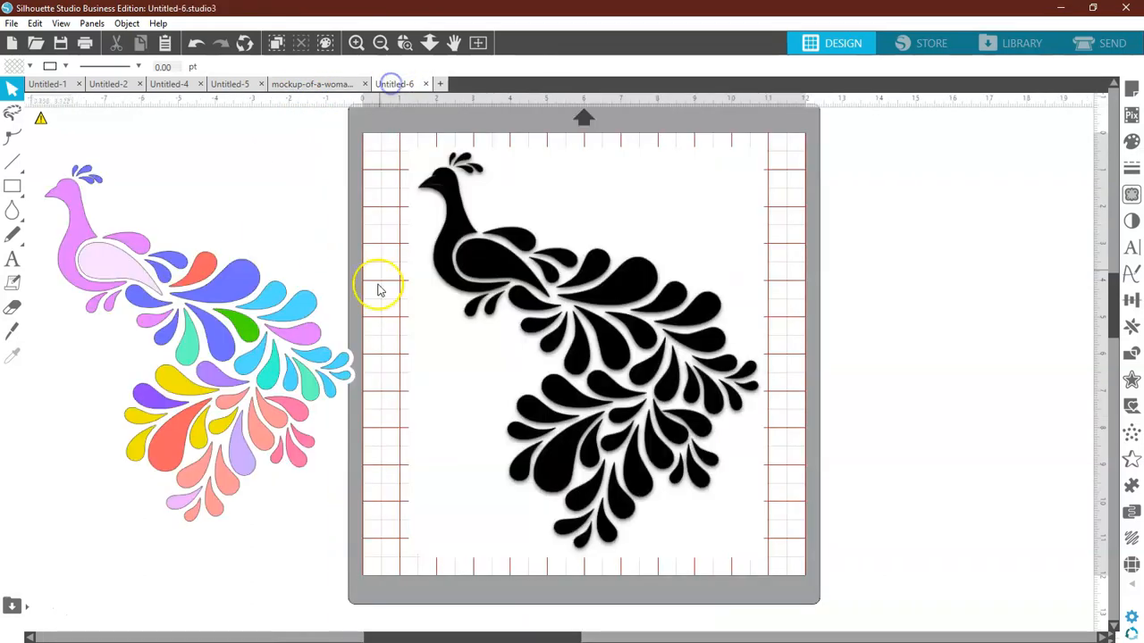
Shift the black peacock image slightly on the mat and nudge the coloured peacock beside it
{"action": "left_click", "coordinate": [241, 370]}
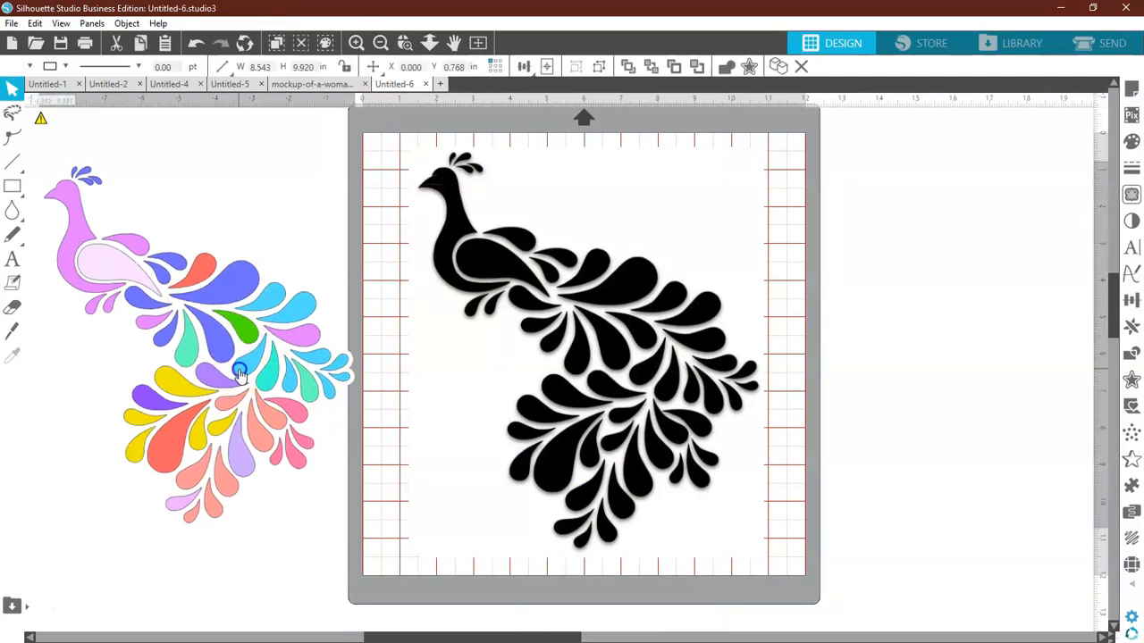
{"action": "left_click", "coordinate": [549, 327]}
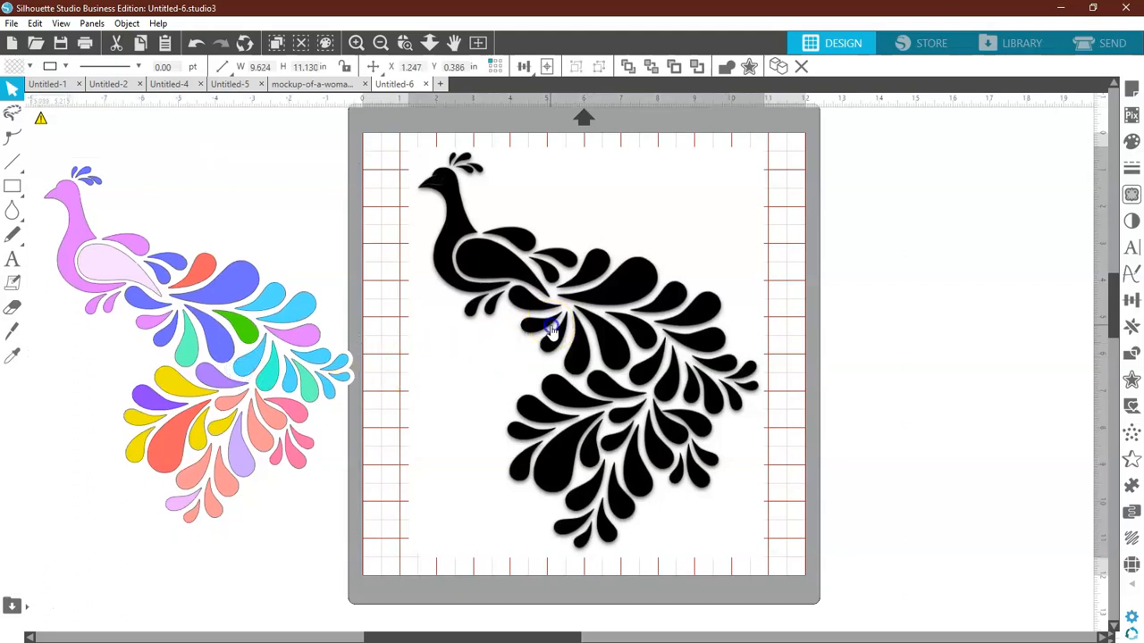
{"action": "mouse_move", "coordinate": [552, 329]}
{"action": "left_mouse_down"}
{"action": "mouse_move", "coordinate": [536, 349]}
{"action": "mouse_move", "coordinate": [539, 330]}
{"action": "left_mouse_up"}
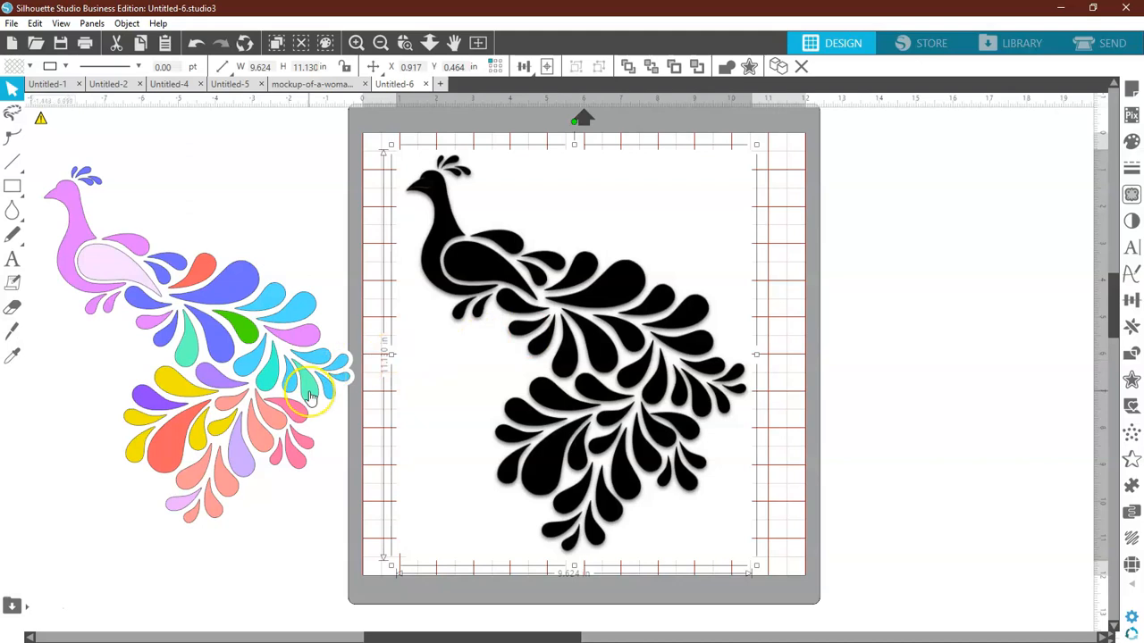
{"action": "left_click_drag", "start_coordinate": [310, 394], "coordinate": [305, 389]}
{"action": "left_click", "coordinate": [832, 307]}
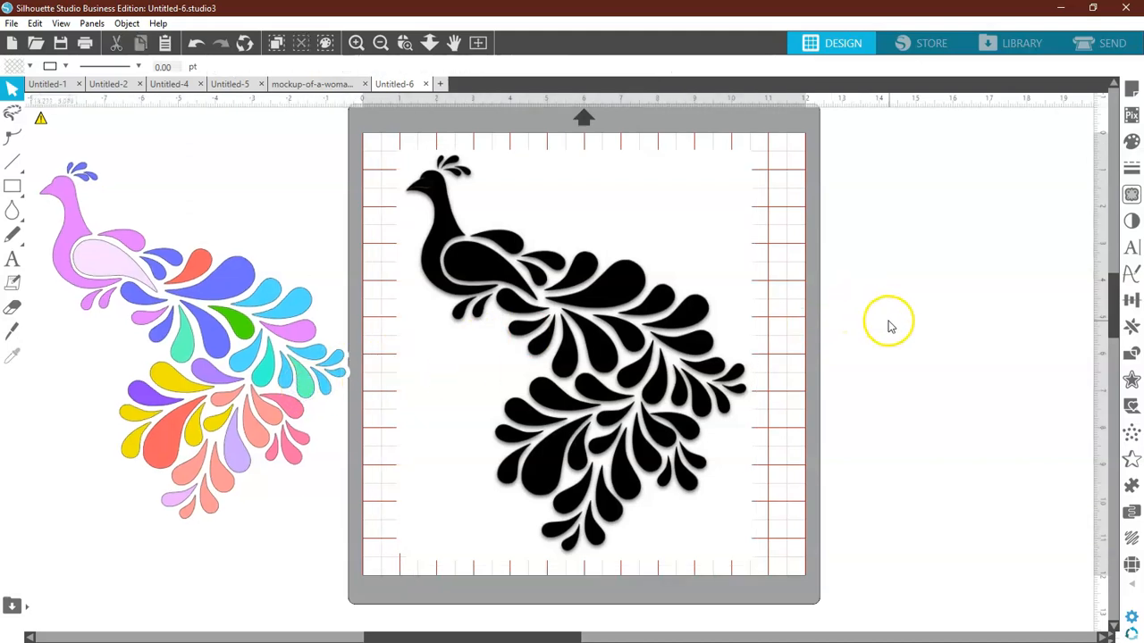
Trace the entire black peacock image with a trace area about 11.1 in wide around it
{"action": "left_click", "coordinate": [1131, 197]}
{"action": "left_click", "coordinate": [956, 173]}
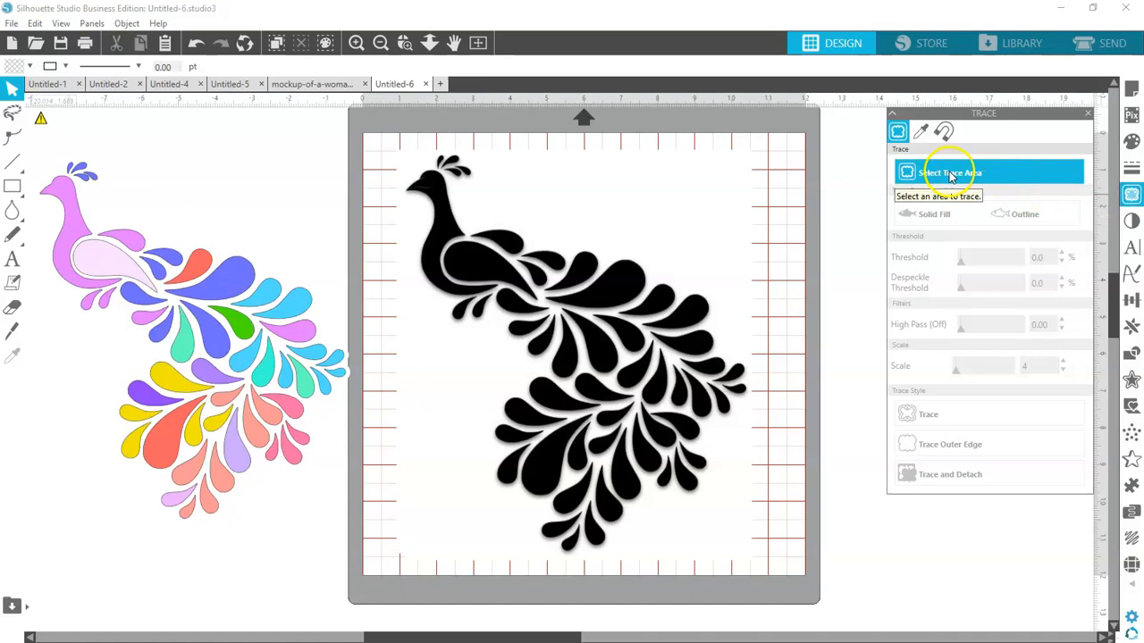
{"action": "mouse_move", "coordinate": [781, 138]}
{"action": "left_mouse_down"}
{"action": "mouse_move", "coordinate": [732, 515]}
{"action": "mouse_move", "coordinate": [543, 591]}
{"action": "mouse_move", "coordinate": [467, 572]}
{"action": "mouse_move", "coordinate": [374, 574]}
{"action": "left_mouse_up"}
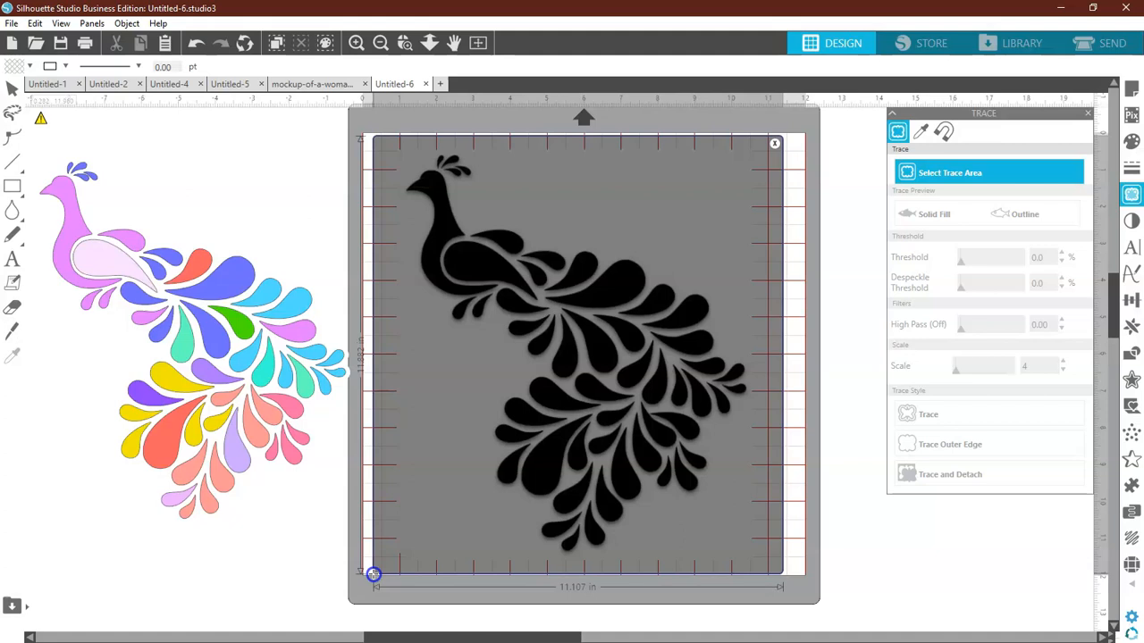
{"action": "left_click_drag", "start_coordinate": [374, 575], "coordinate": [374, 580]}
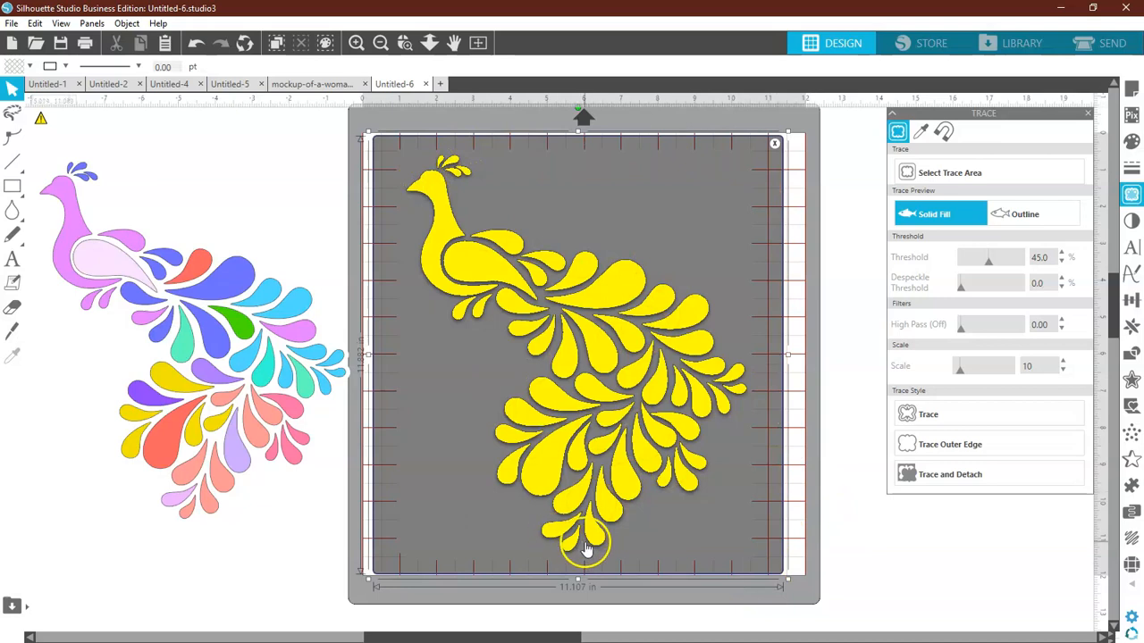
{"action": "left_click", "coordinate": [932, 420]}
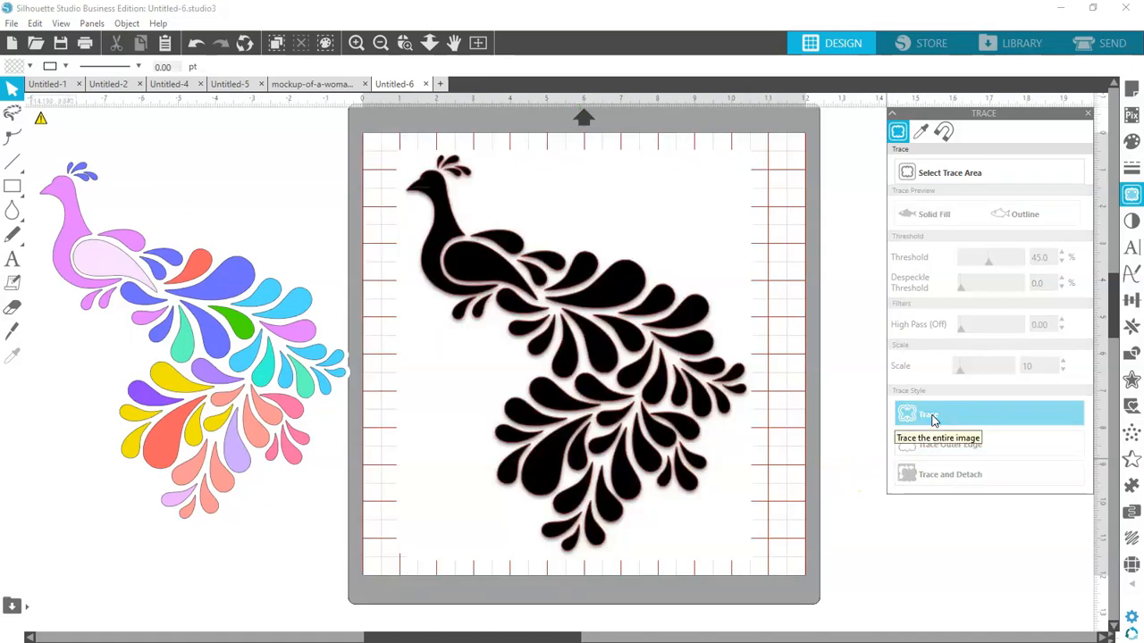
Cut the original black peacock image away from its traced outline and paste it into a new document
{"action": "mouse_move", "coordinate": [613, 276]}
{"action": "left_mouse_down"}
{"action": "mouse_move", "coordinate": [487, 335]}
{"action": "mouse_move", "coordinate": [340, 326]}
{"action": "mouse_move", "coordinate": [184, 291]}
{"action": "mouse_move", "coordinate": [179, 300]}
{"action": "mouse_move", "coordinate": [297, 442]}
{"action": "left_mouse_up"}
{"action": "right_click", "coordinate": [342, 451]}
{"action": "left_click", "coordinate": [370, 146]}
{"action": "left_click", "coordinate": [440, 83]}
{"action": "right_click", "coordinate": [525, 215]}
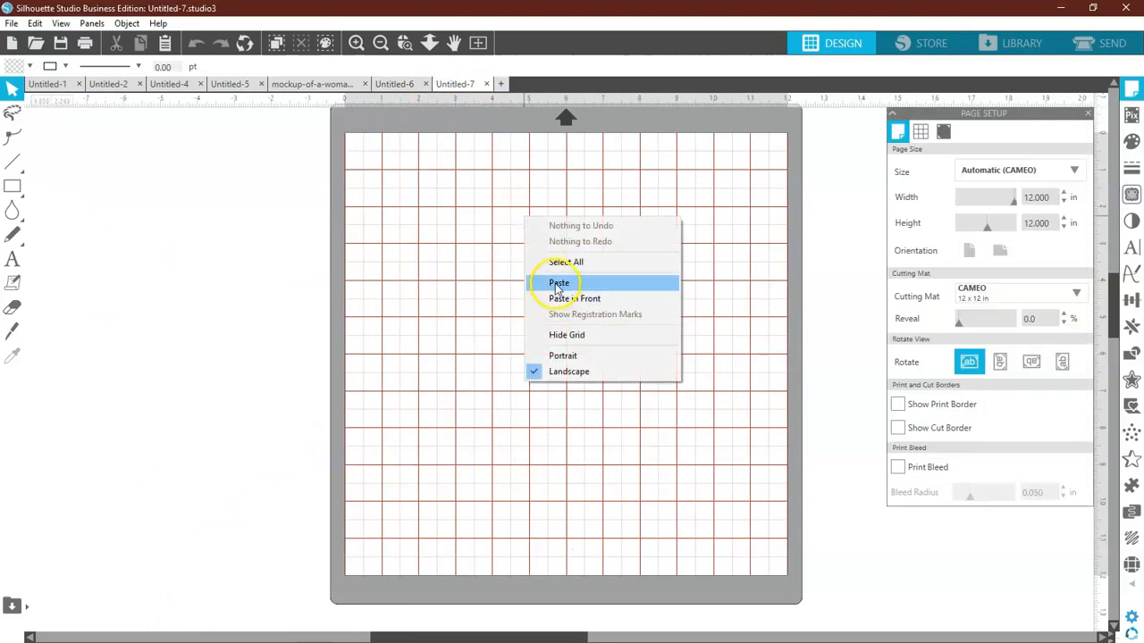
{"action": "left_click", "coordinate": [557, 283]}
Shift the traced peacock outline in Untitled-6 slightly on the mat and release its compound path
{"action": "left_click", "coordinate": [397, 83]}
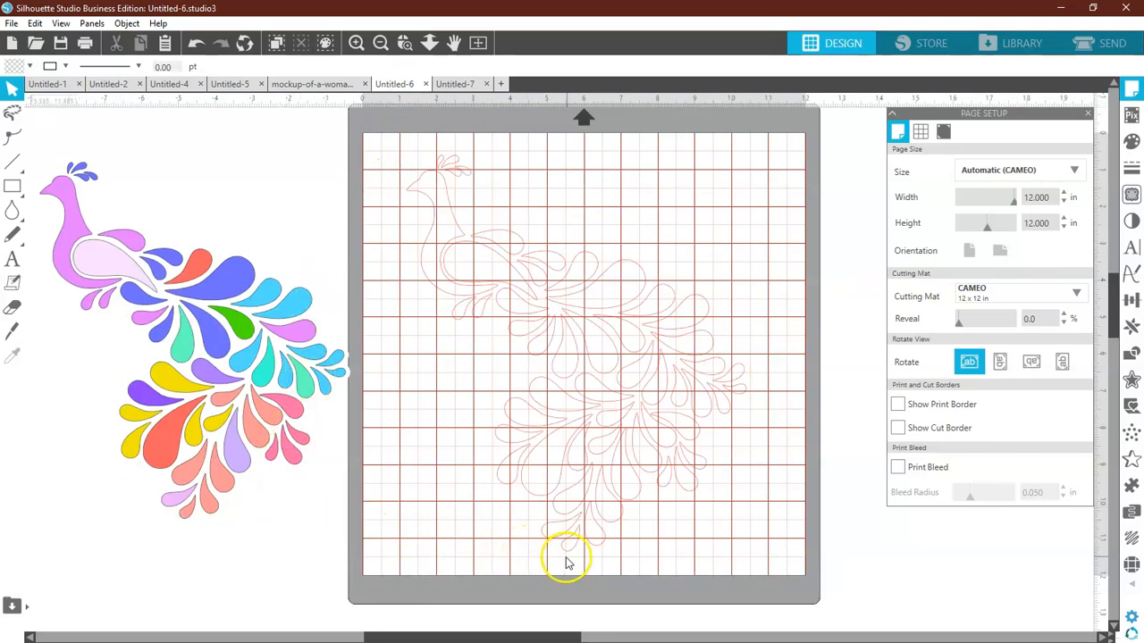
{"action": "left_click_drag", "start_coordinate": [575, 543], "coordinate": [587, 549]}
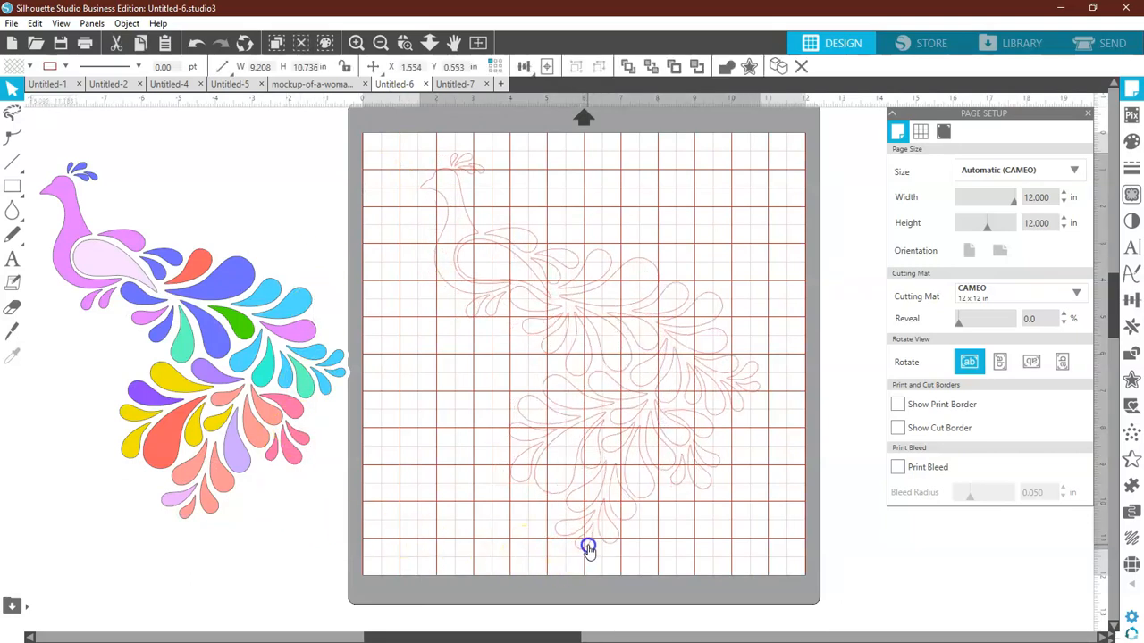
{"action": "left_click", "coordinate": [588, 548]}
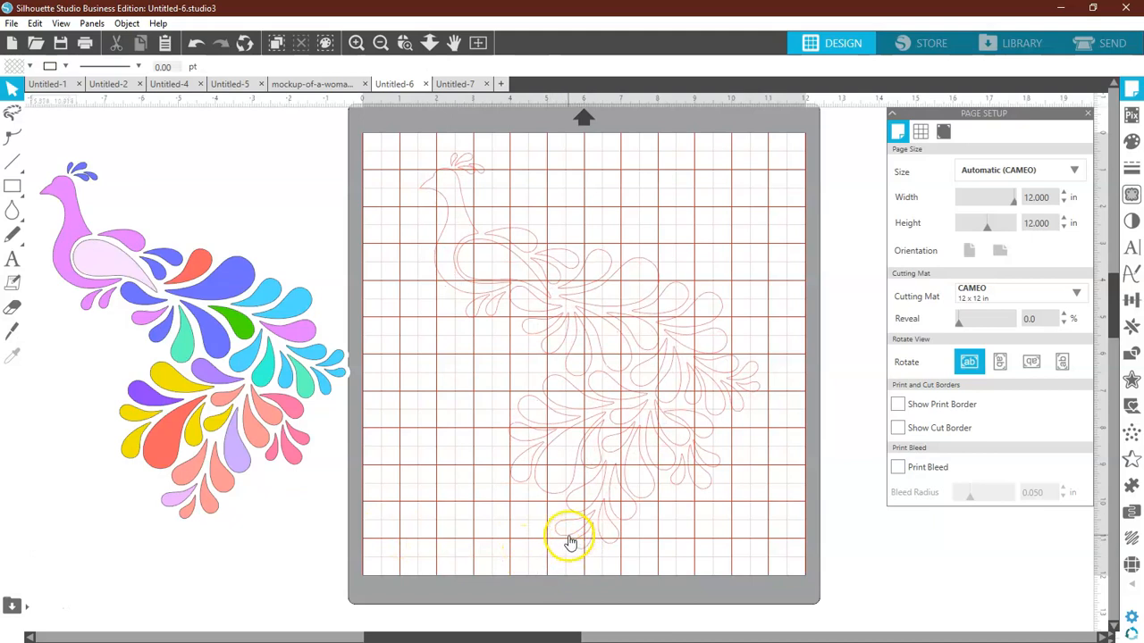
{"action": "left_click", "coordinate": [570, 541]}
{"action": "right_click", "coordinate": [569, 540]}
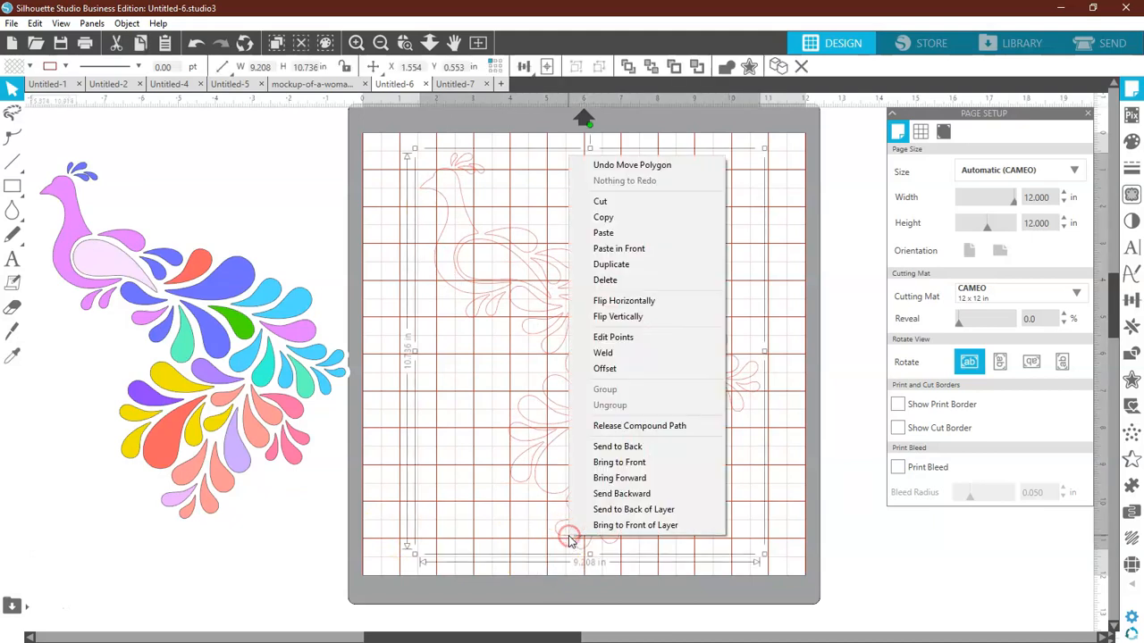
{"action": "left_click", "coordinate": [598, 428]}
{"action": "left_click", "coordinate": [454, 468]}
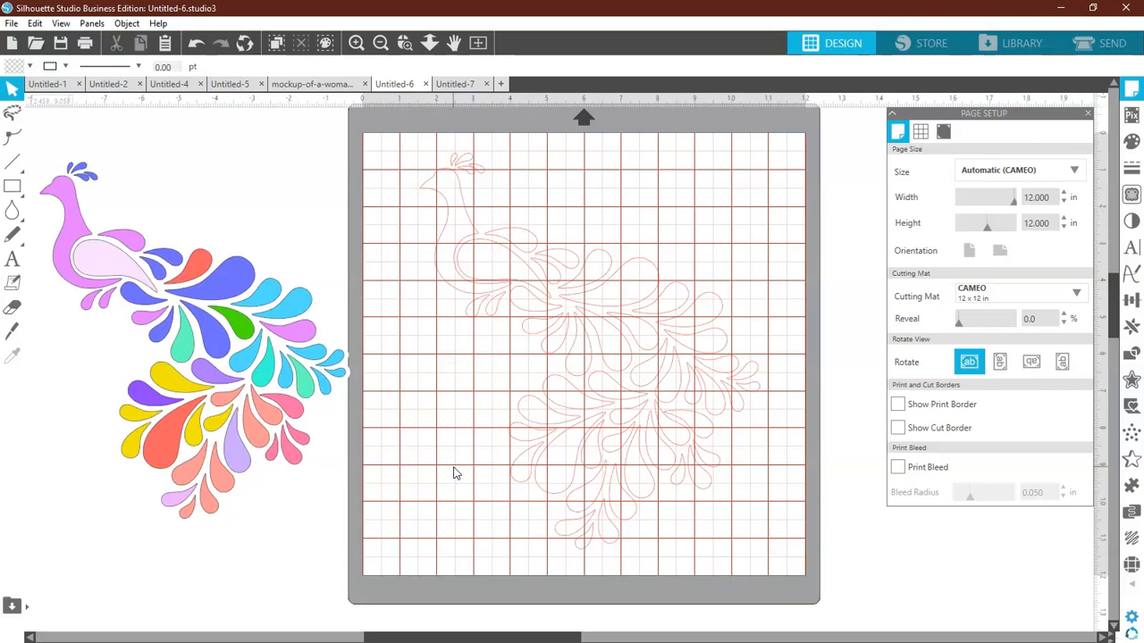
Display the edit points of all traced peacock pieces and examine them up close around the feather tips
{"action": "left_click_drag", "start_coordinate": [384, 149], "coordinate": [797, 574]}
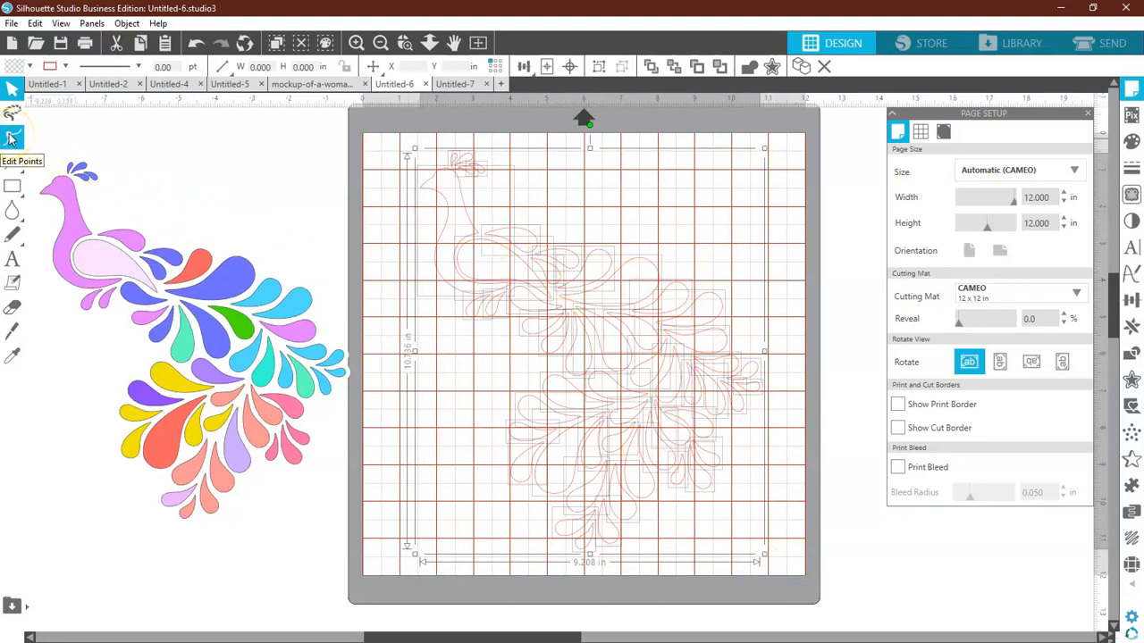
{"action": "left_click", "coordinate": [12, 137]}
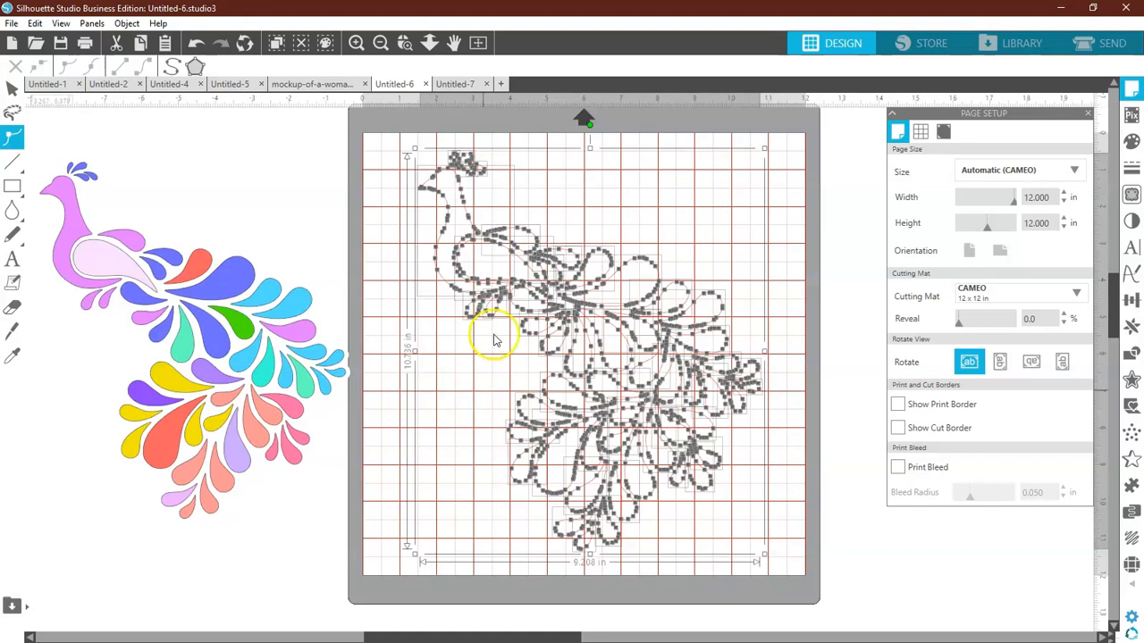
{"action": "left_click", "coordinate": [357, 44]}
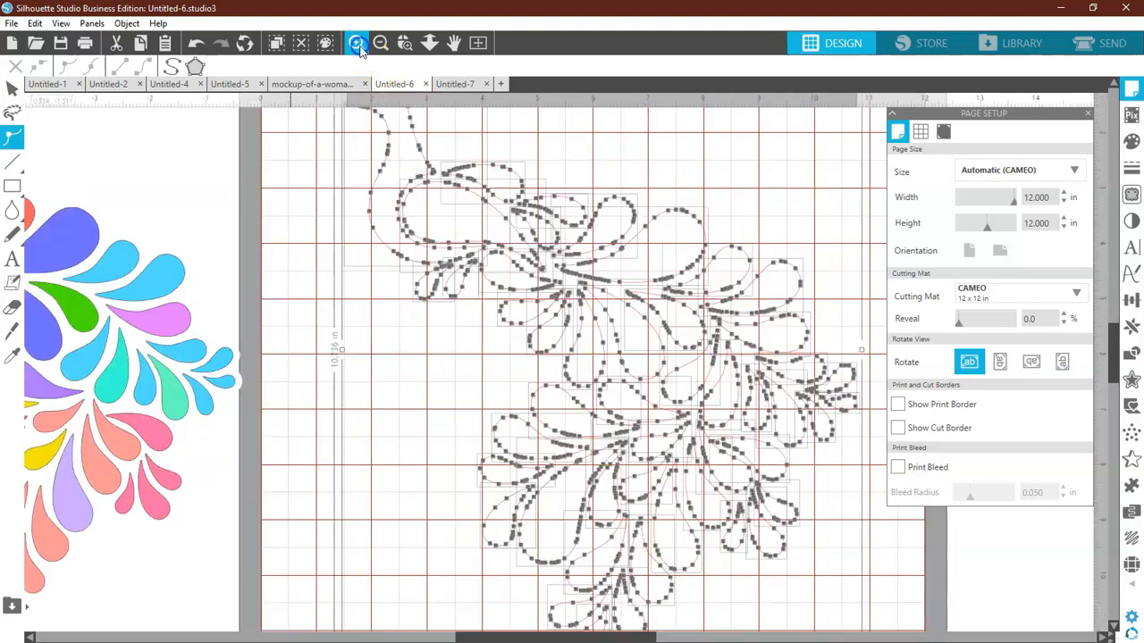
{"action": "left_click", "coordinate": [357, 45]}
{"action": "left_click", "coordinate": [358, 45]}
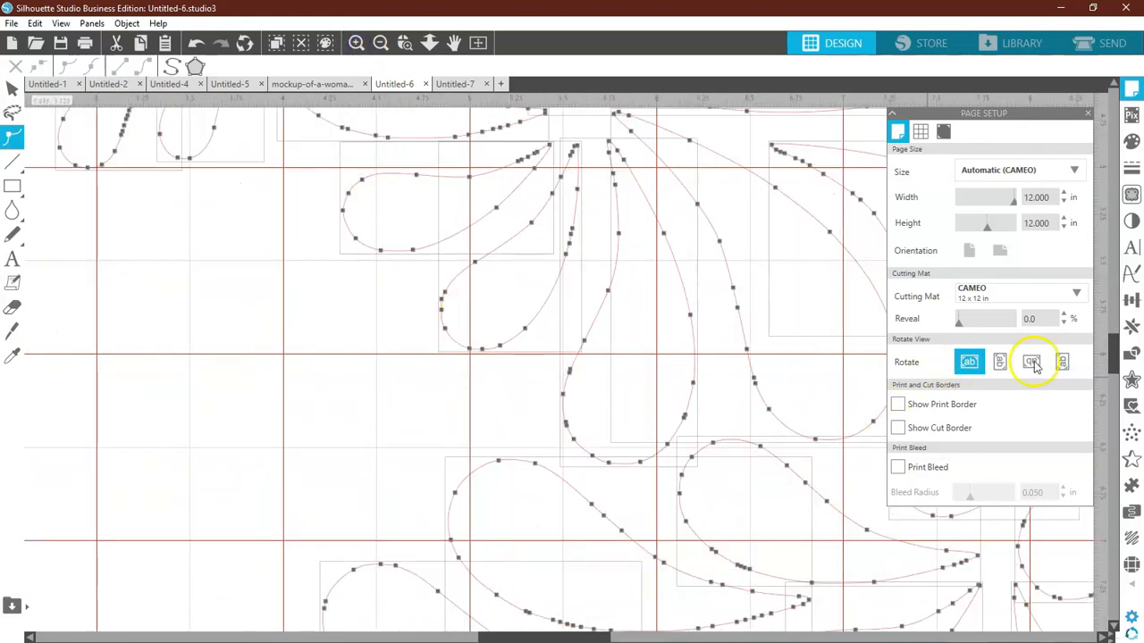
{"action": "scroll", "coordinate": [1117, 355], "scroll_direction": "up", "scroll_amount": 1}
{"action": "left_click_drag", "start_coordinate": [1117, 355], "coordinate": [1115, 325]}
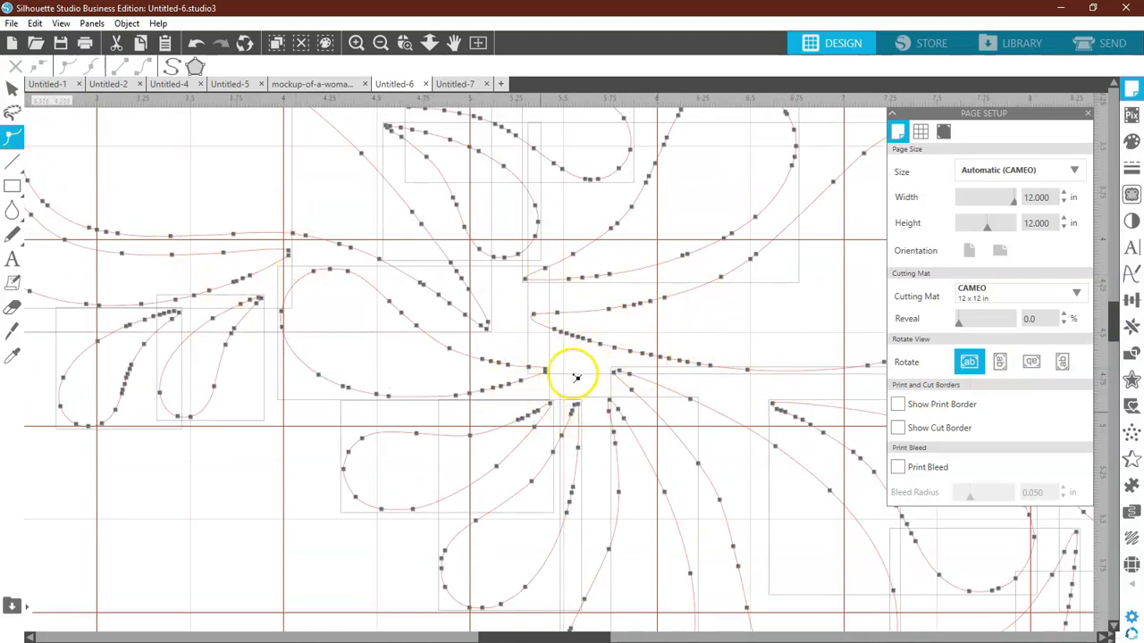
{"action": "left_click", "coordinate": [710, 343]}
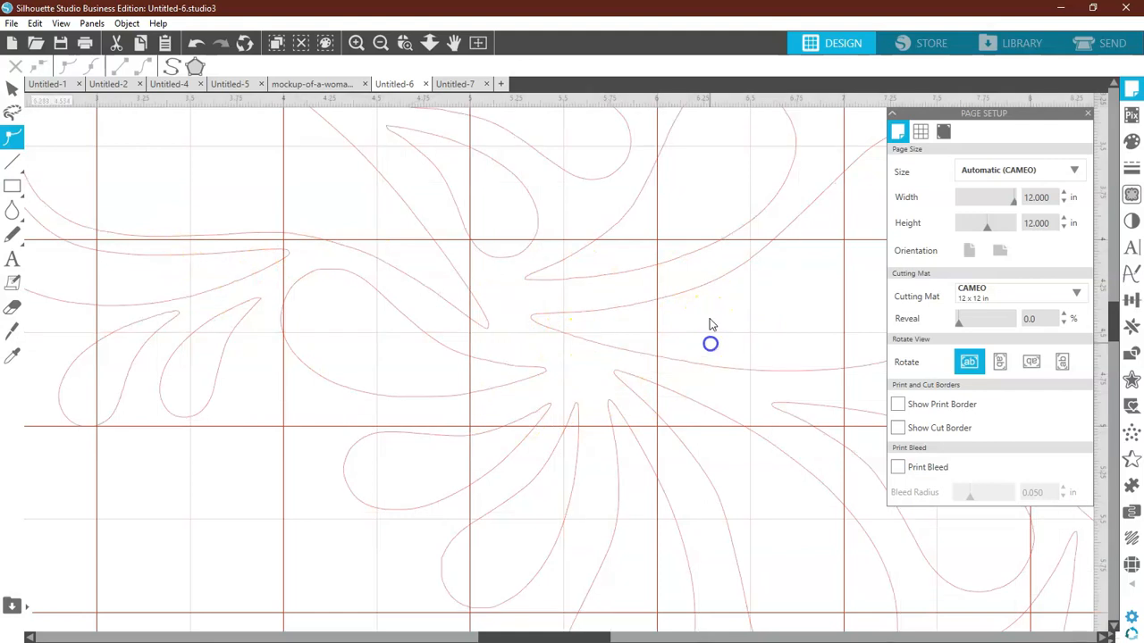
Simplify the edit points of all the traced peacock pieces into smoother curves, and return to the full-page view
{"action": "left_click", "coordinate": [356, 43]}
{"action": "left_click_drag", "start_coordinate": [498, 636], "coordinate": [539, 636]}
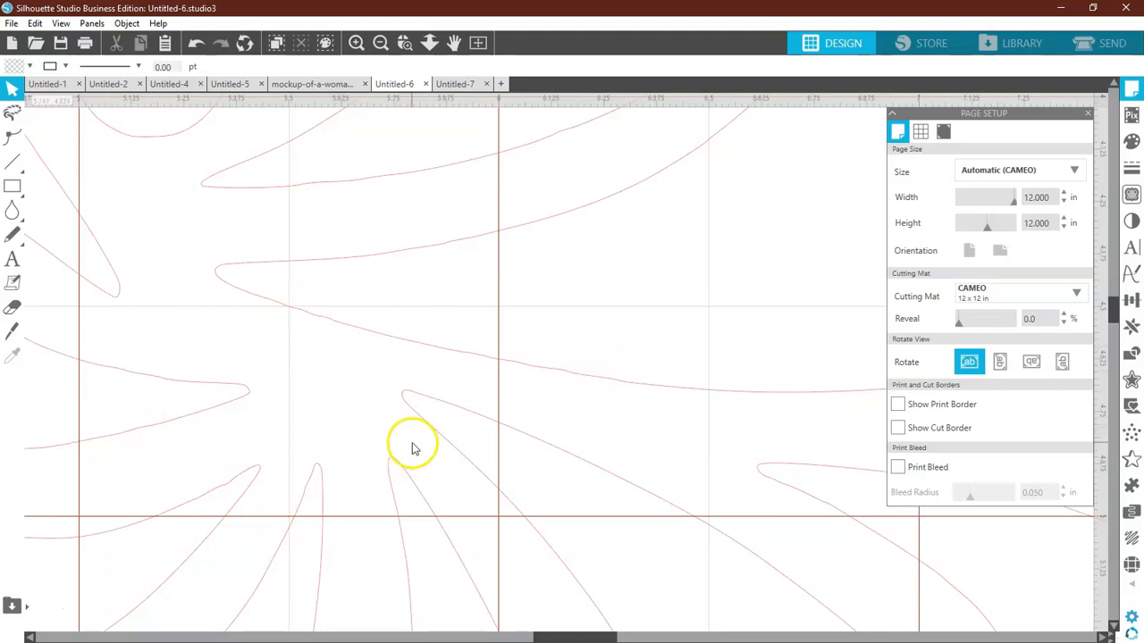
{"action": "left_click", "coordinate": [578, 378]}
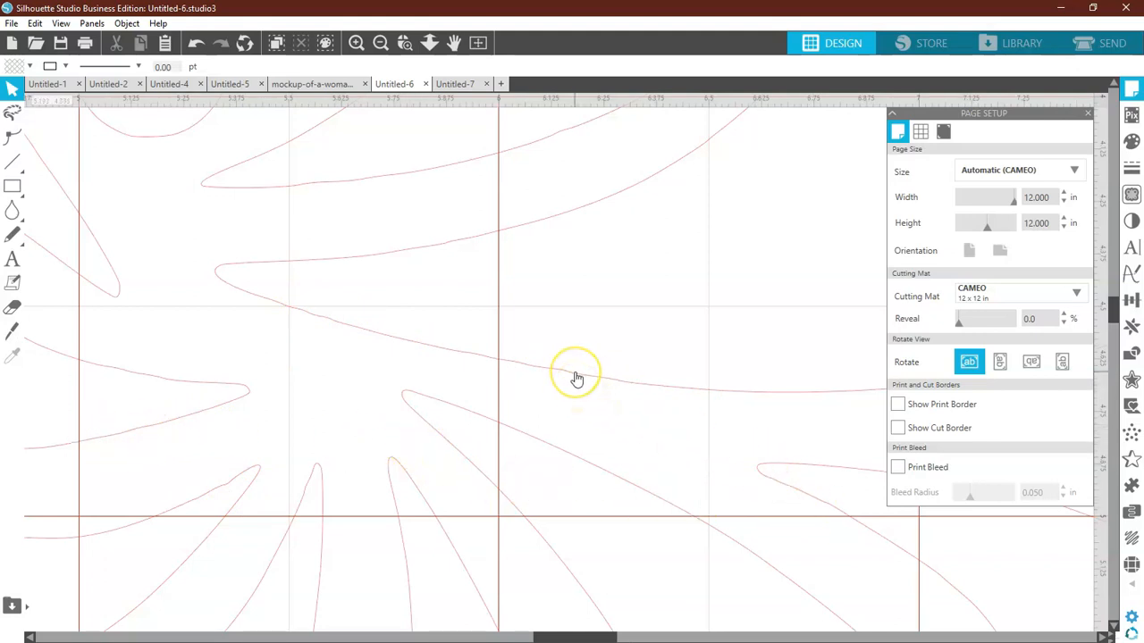
{"action": "key", "text": "ctrl+a"}
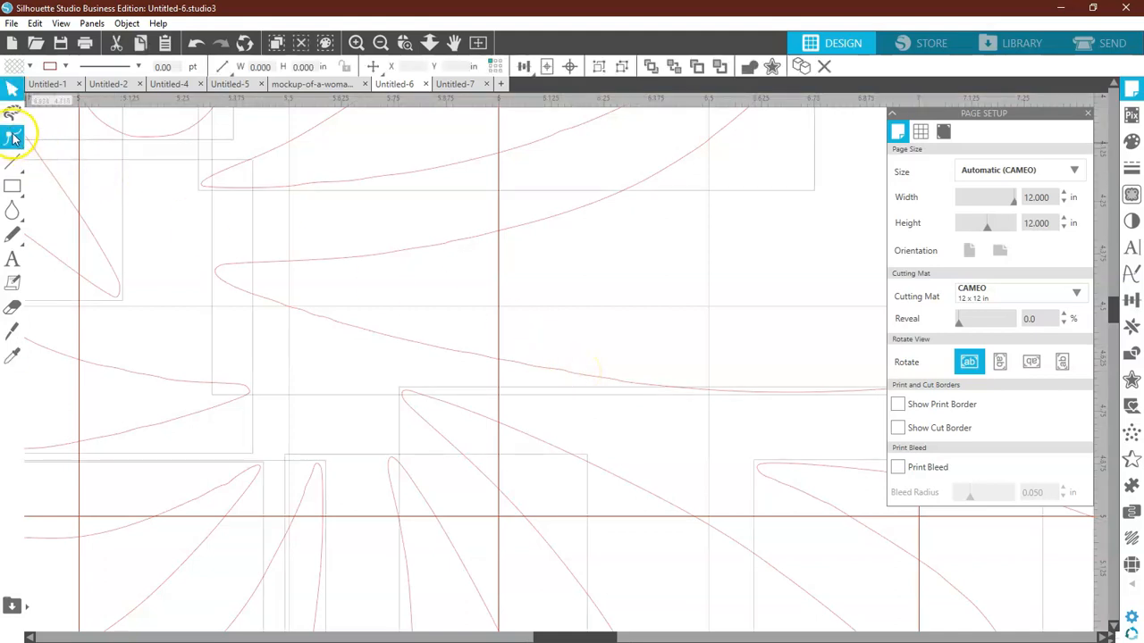
{"action": "left_click", "coordinate": [12, 136]}
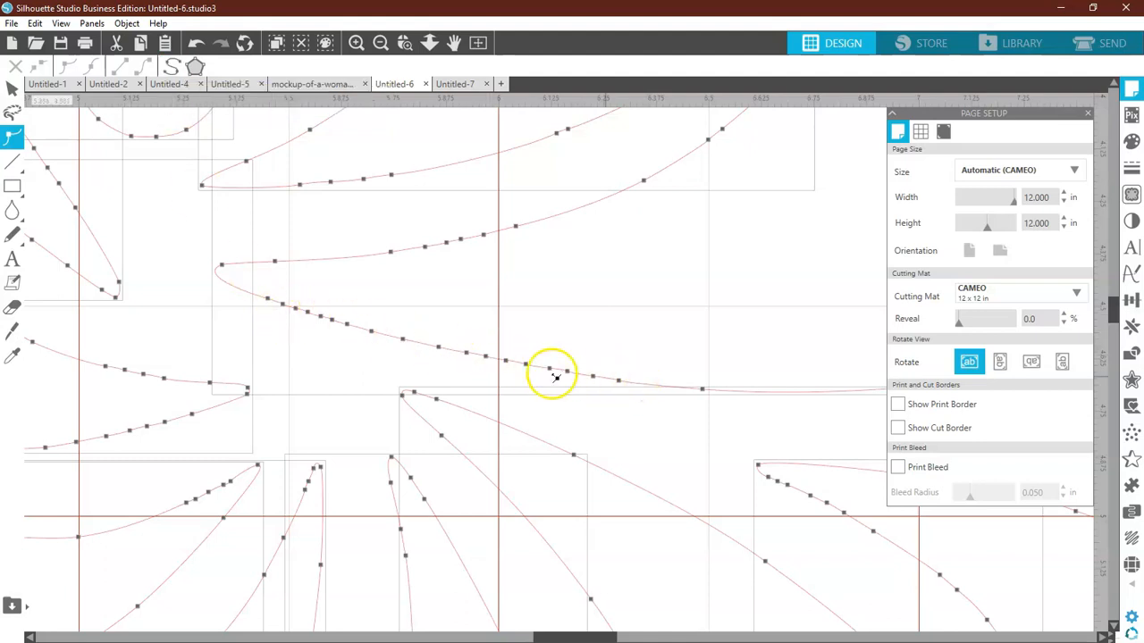
{"action": "left_click", "coordinate": [172, 71]}
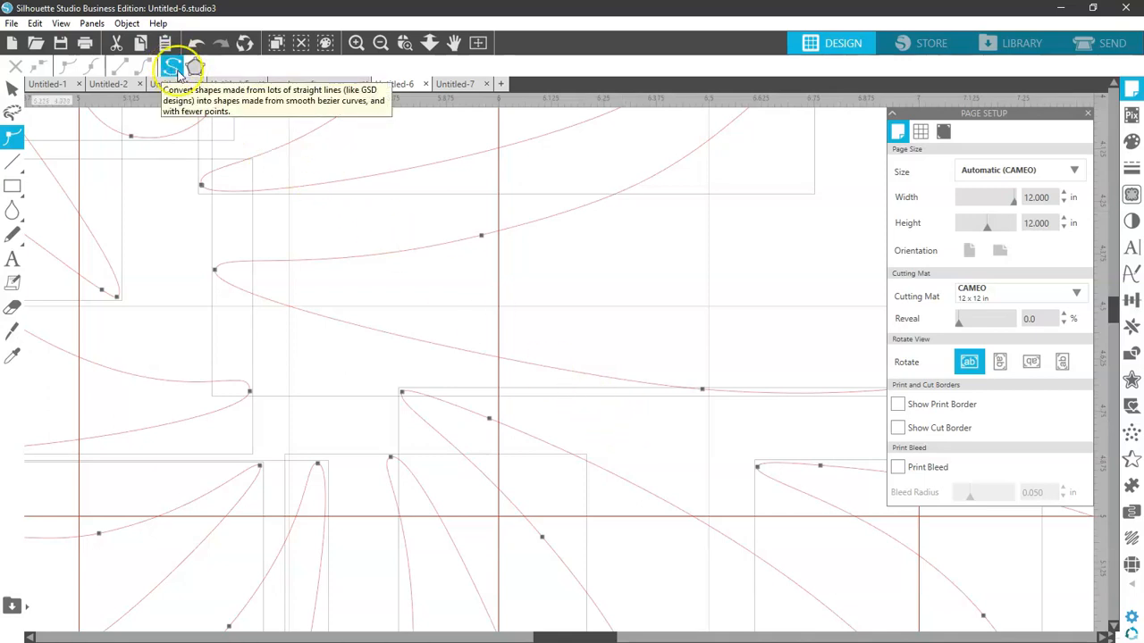
{"action": "left_click", "coordinate": [479, 44]}
{"action": "left_click", "coordinate": [434, 385]}
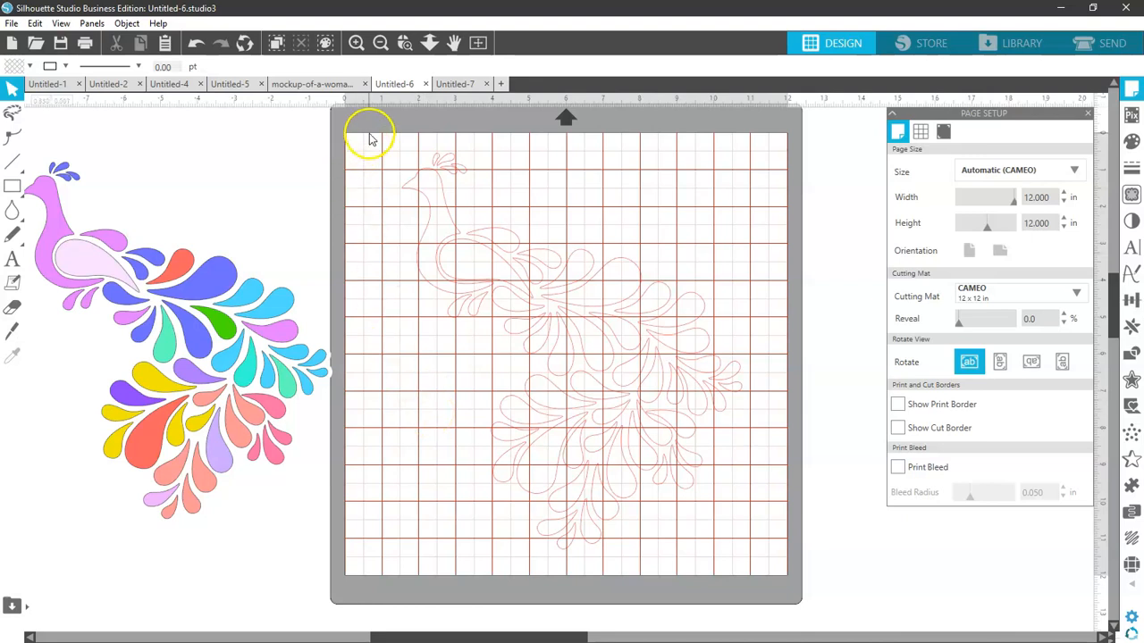
{"action": "left_click_drag", "start_coordinate": [377, 140], "coordinate": [749, 588]}
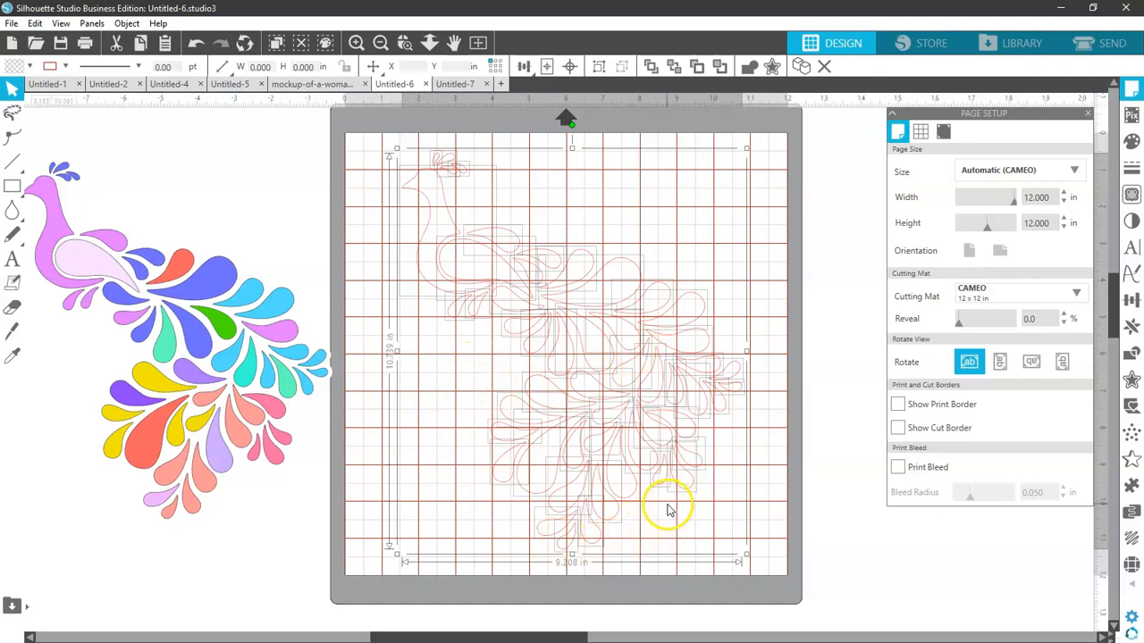
{"action": "left_click", "coordinate": [471, 374]}
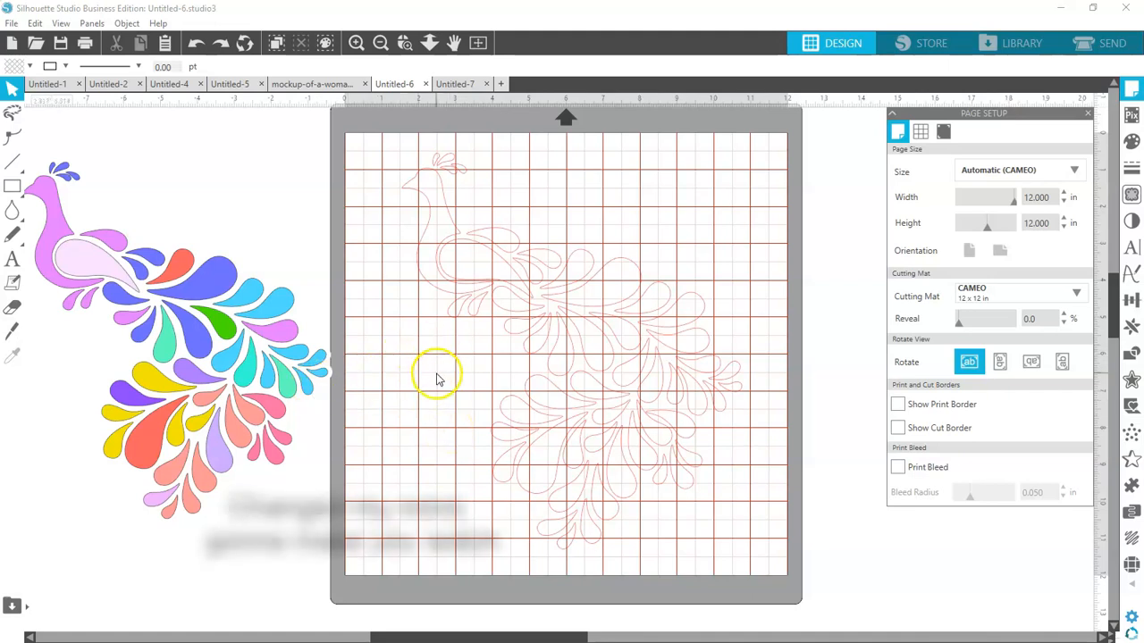
Fill the traced peacock's head and body shape with light pinkish purple, matching the coloured sample
{"action": "left_click", "coordinate": [428, 286]}
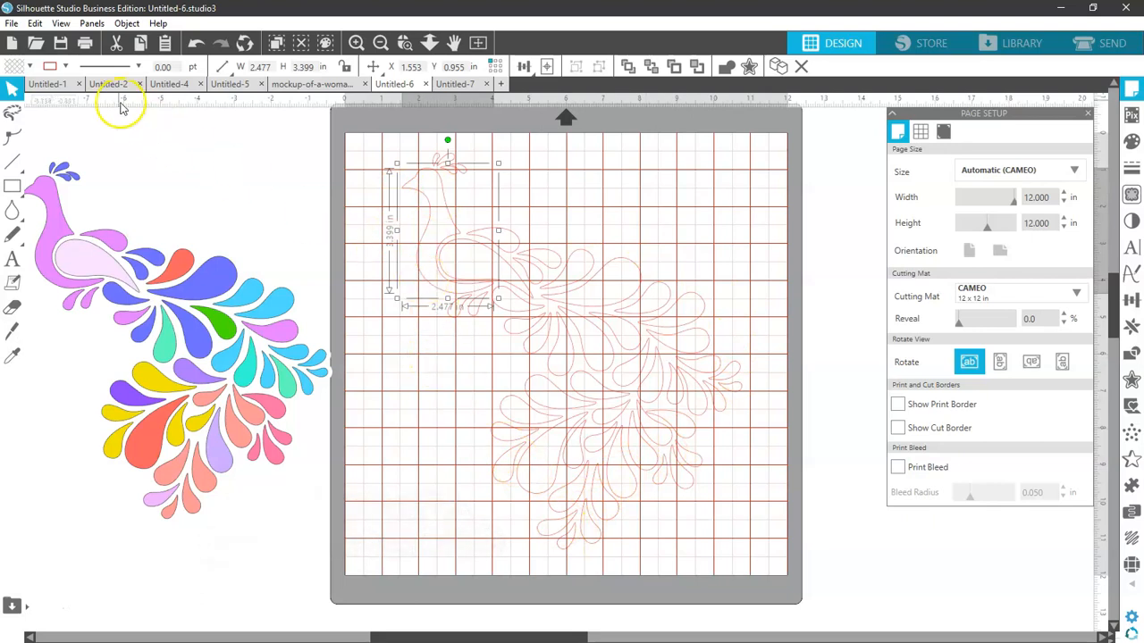
{"action": "left_click", "coordinate": [29, 66]}
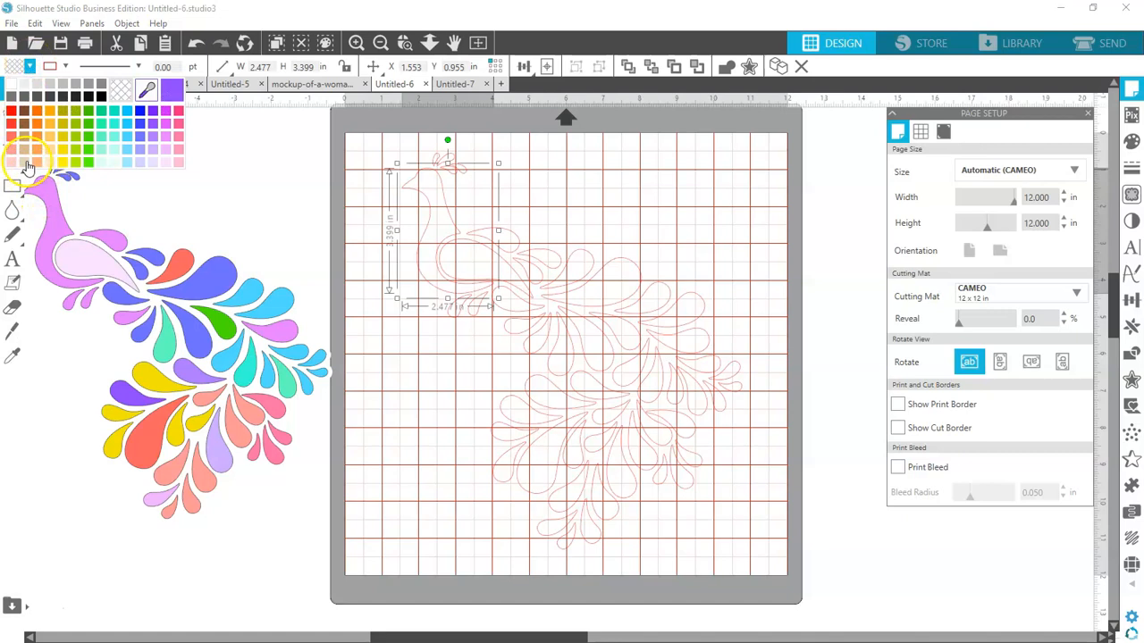
{"action": "left_click", "coordinate": [30, 66]}
{"action": "left_click", "coordinate": [163, 139]}
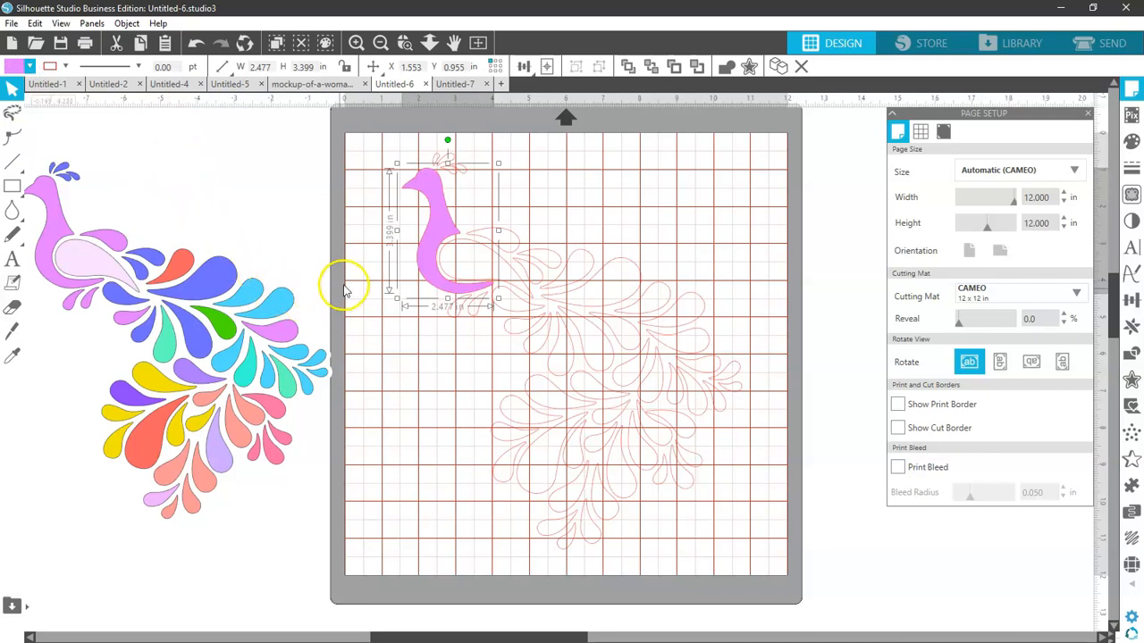
Fill the feather on the traced peacock's back with bright magenta purple
{"action": "left_click", "coordinate": [501, 255]}
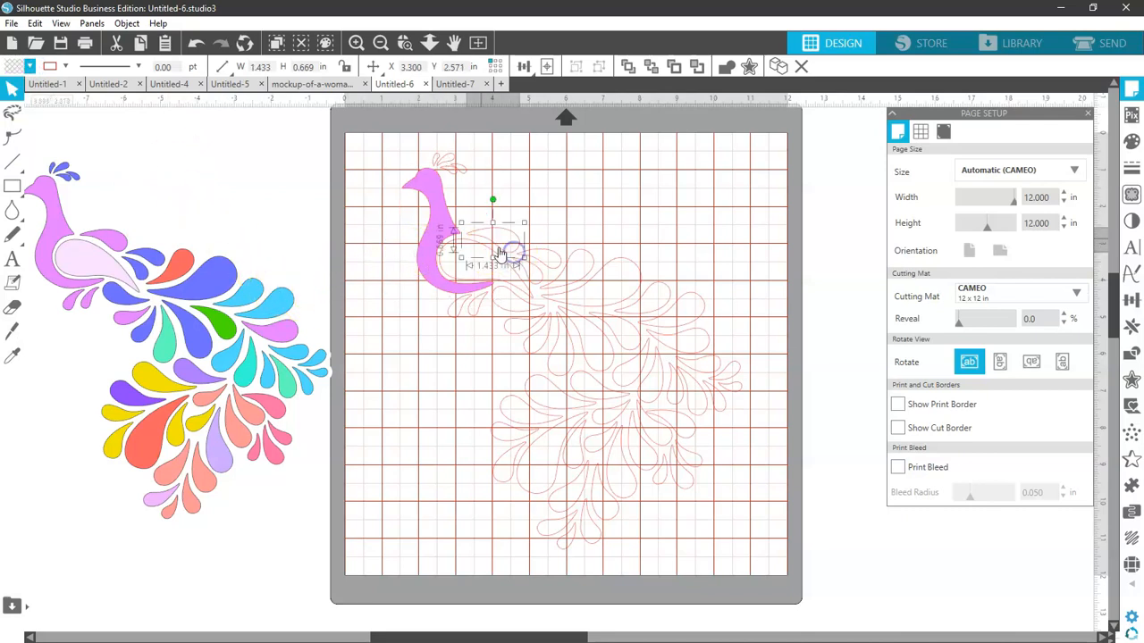
{"action": "left_click", "coordinate": [30, 66]}
{"action": "left_click", "coordinate": [163, 139]}
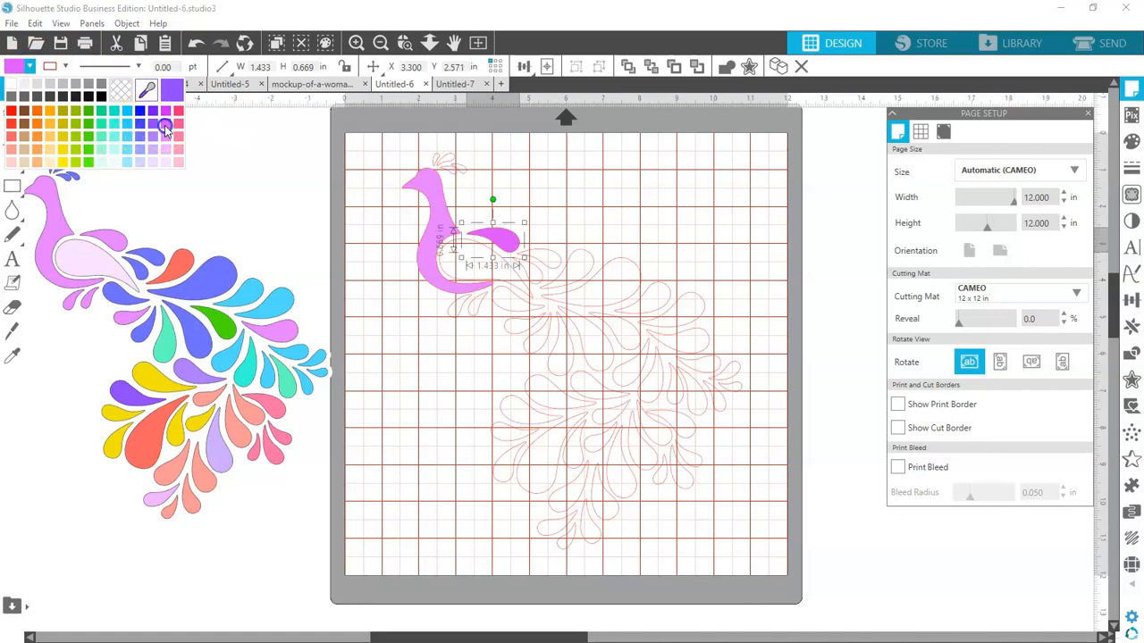
Fill the small feathers beneath the traced peacock's belly with violet
{"action": "left_click", "coordinate": [461, 317]}
{"action": "left_click_drag", "start_coordinate": [429, 335], "coordinate": [476, 319]}
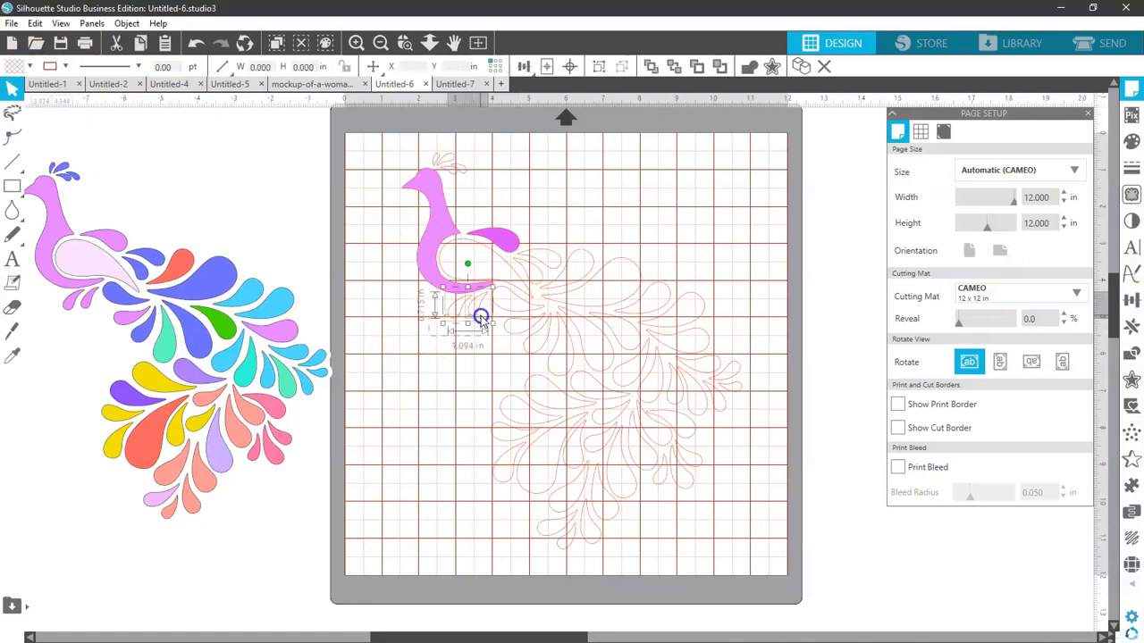
{"action": "left_click", "coordinate": [30, 66]}
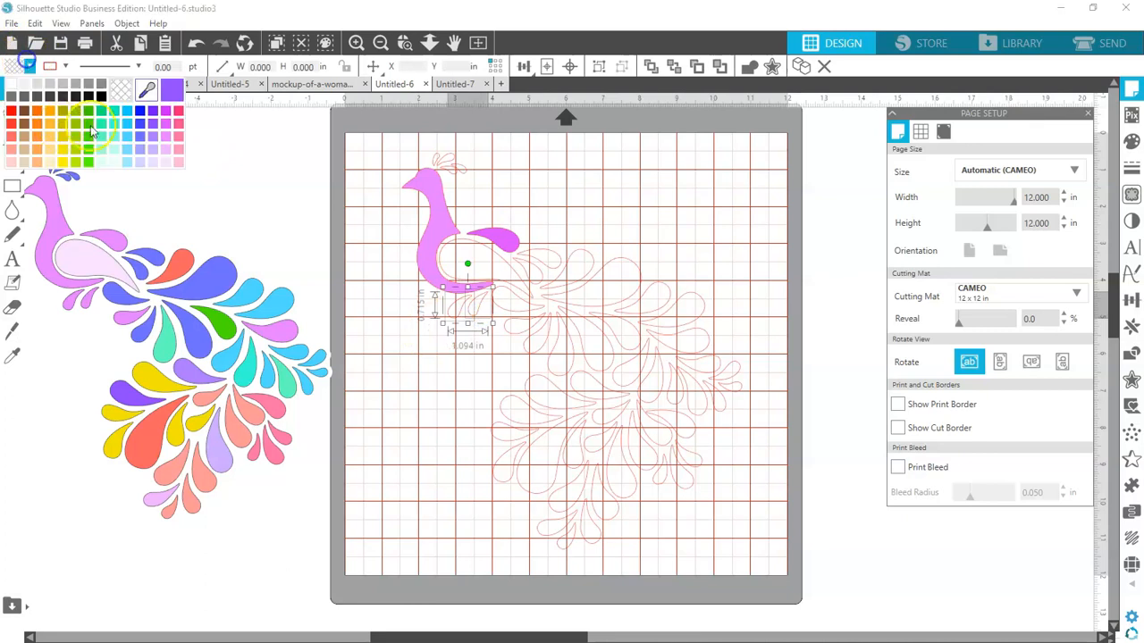
{"action": "left_click", "coordinate": [149, 134]}
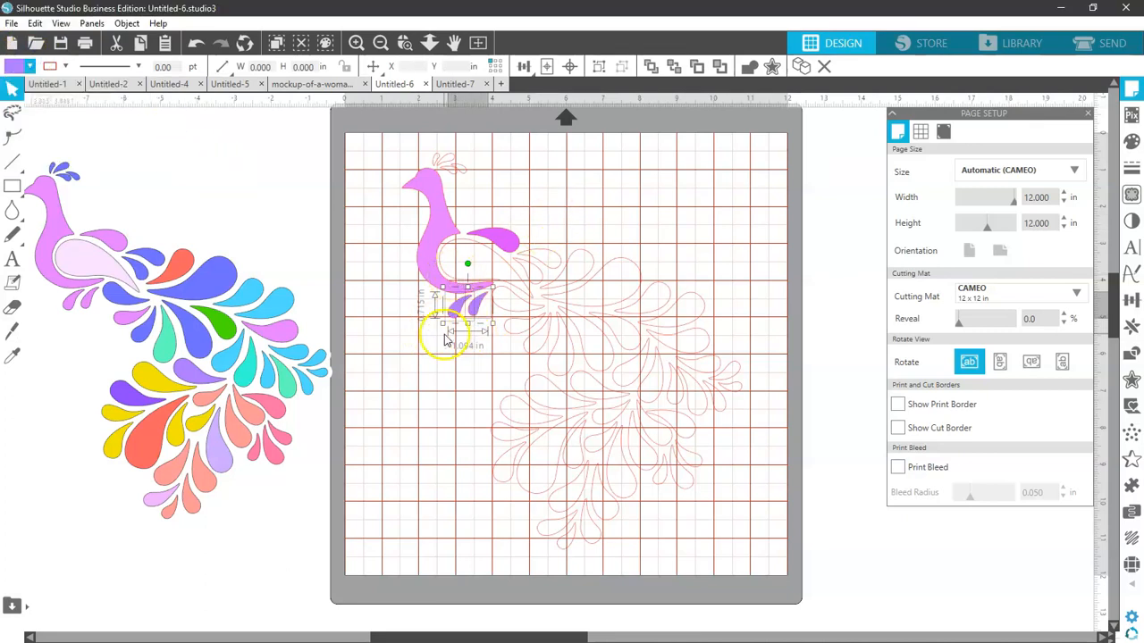
{"action": "left_click", "coordinate": [441, 360]}
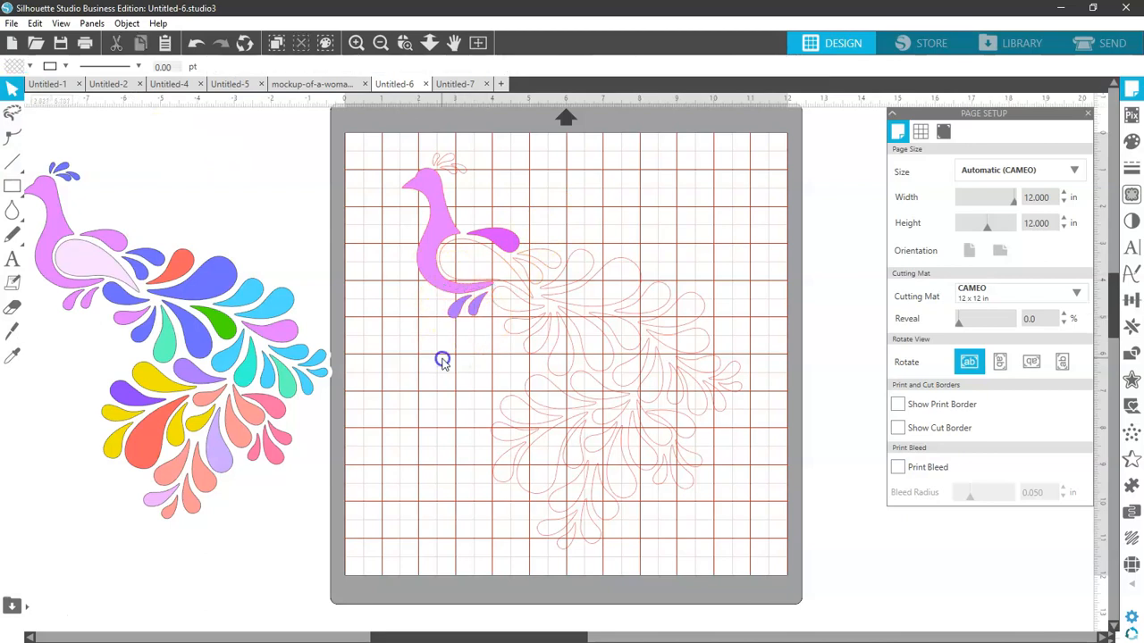
Recolour the traced peacock's body, back feather and belly feathers together with the same light pinkish purple
{"action": "left_click", "coordinate": [474, 317]}
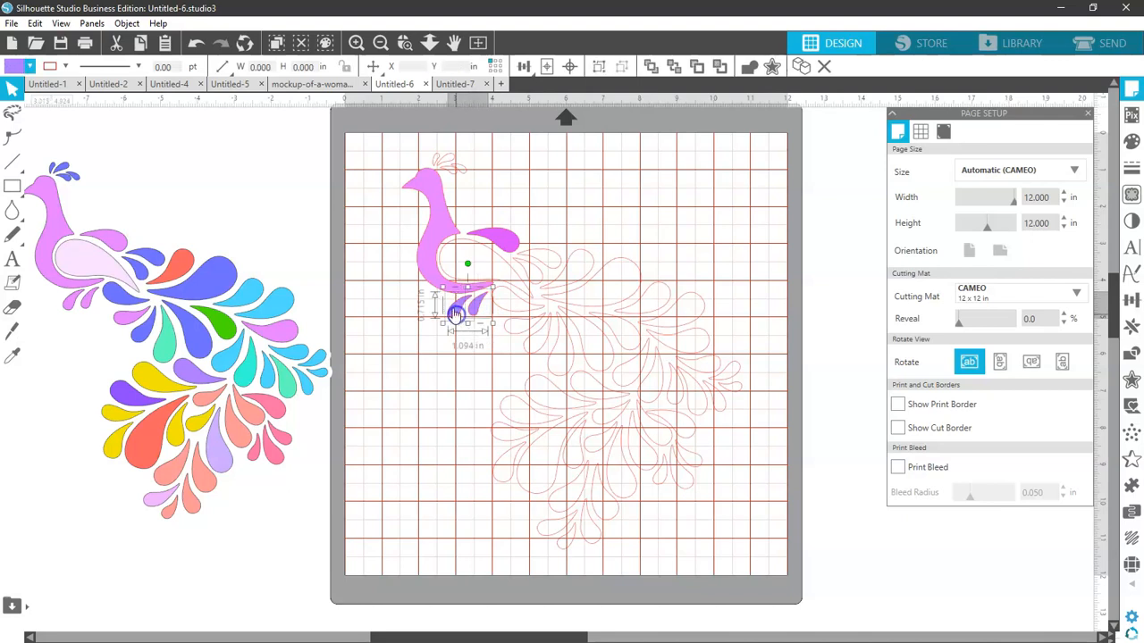
{"action": "left_click", "coordinate": [434, 280], "text": "shift"}
{"action": "left_click", "coordinate": [510, 243], "text": "shift"}
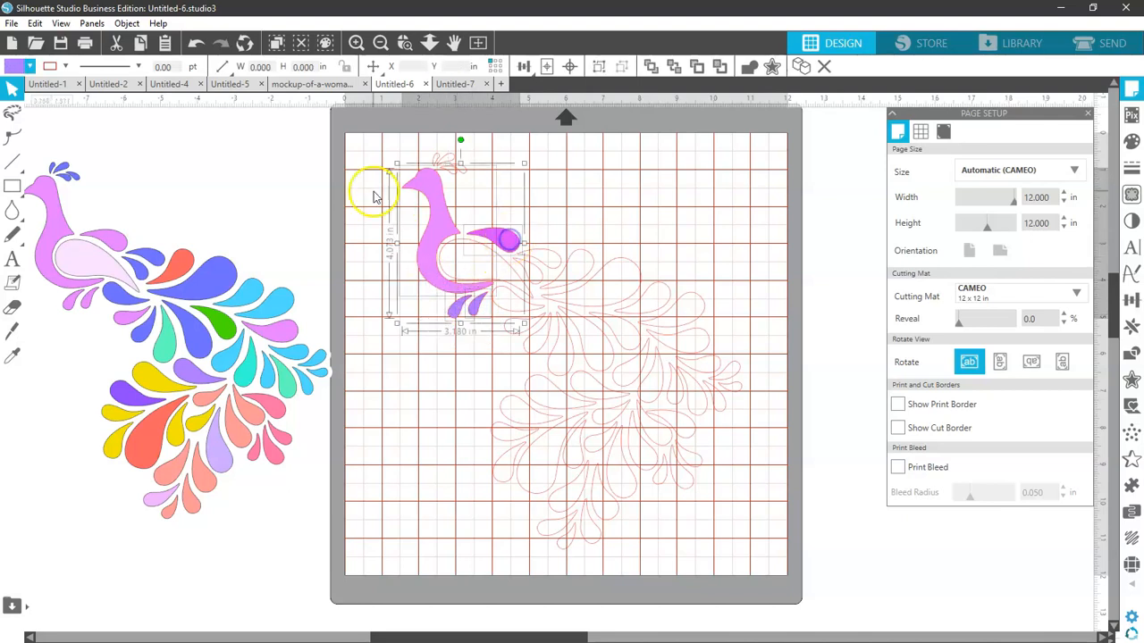
{"action": "left_click", "coordinate": [32, 67]}
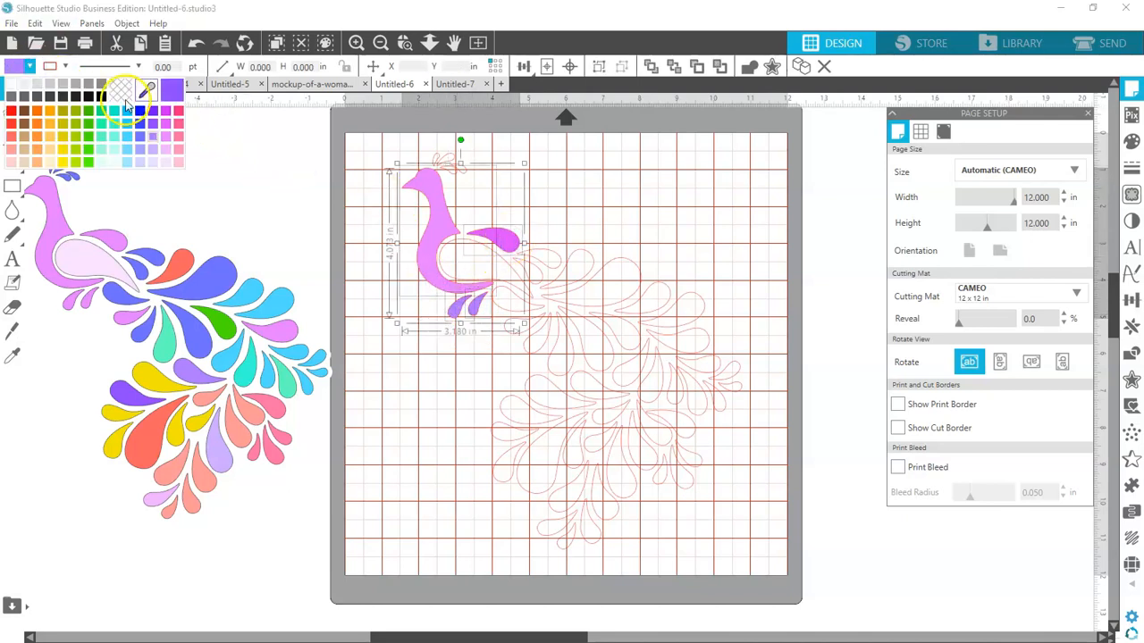
{"action": "left_click", "coordinate": [168, 140]}
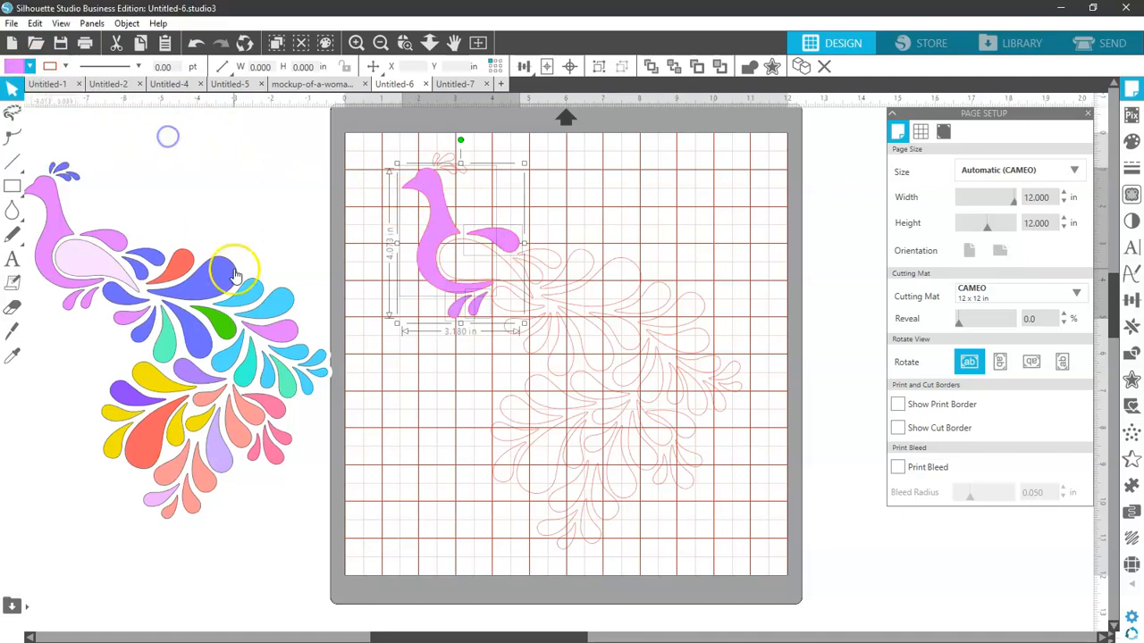
{"action": "left_click", "coordinate": [308, 224]}
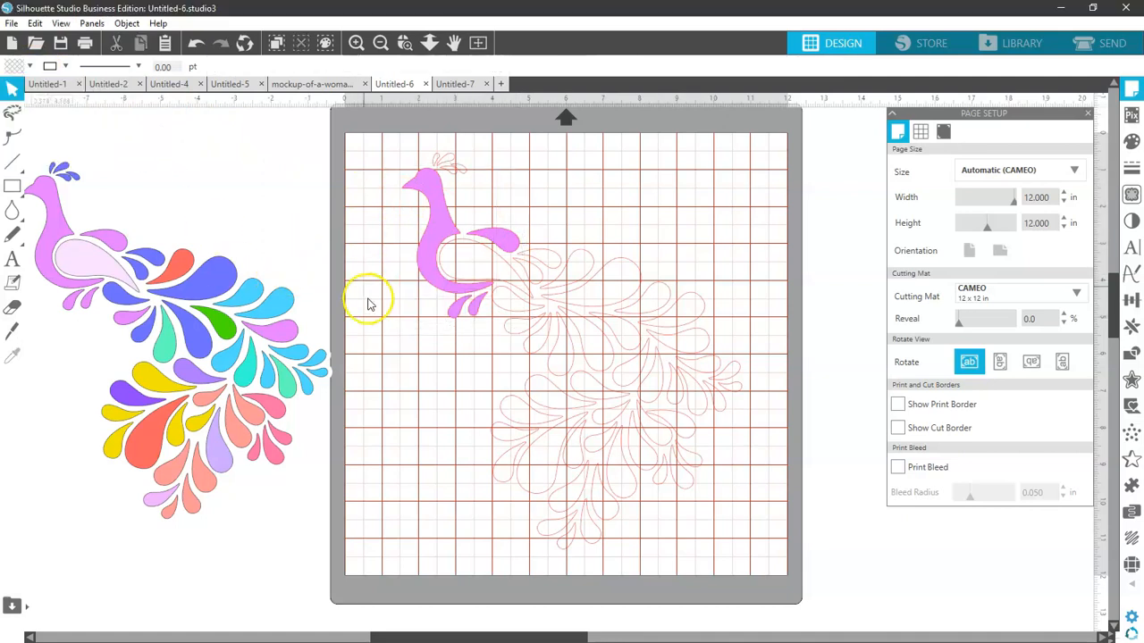
Fill the small feather at the lower base of the tail with the light pinkish purple sampled from the peacock's body
{"action": "left_click", "coordinate": [516, 334]}
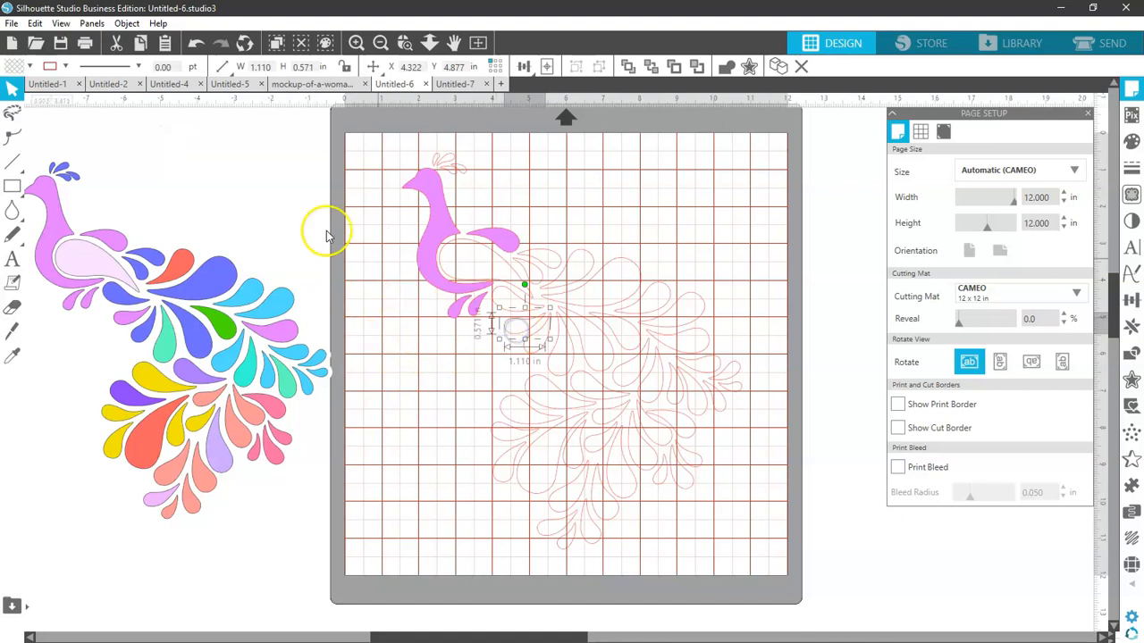
{"action": "left_click", "coordinate": [30, 67]}
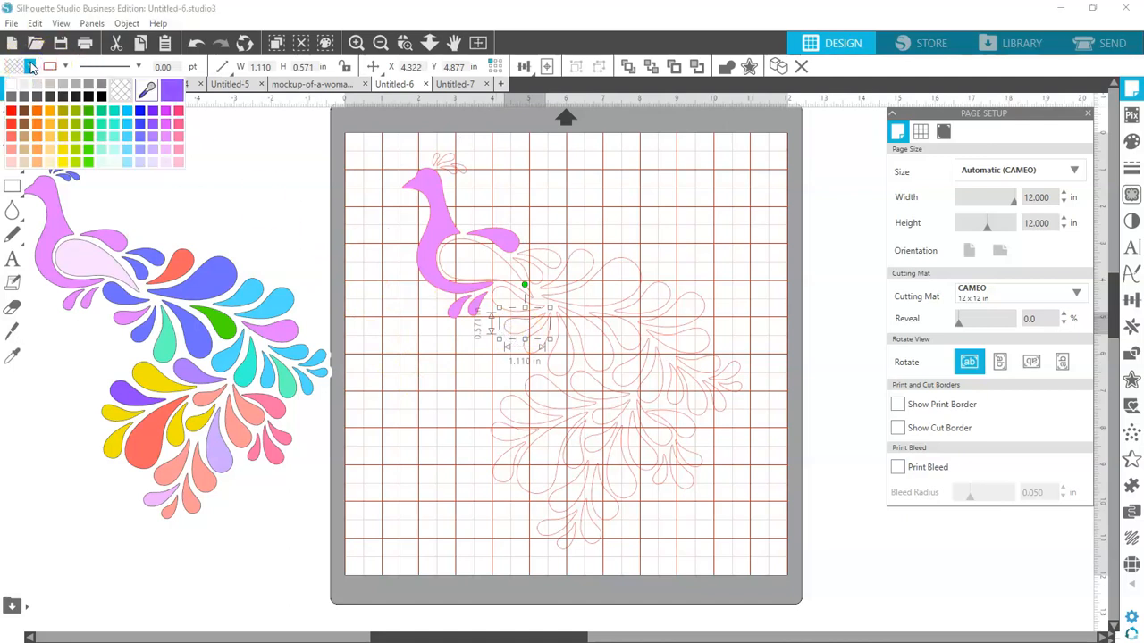
{"action": "left_click", "coordinate": [152, 96]}
{"action": "left_click", "coordinate": [443, 218]}
{"action": "left_click", "coordinate": [391, 315]}
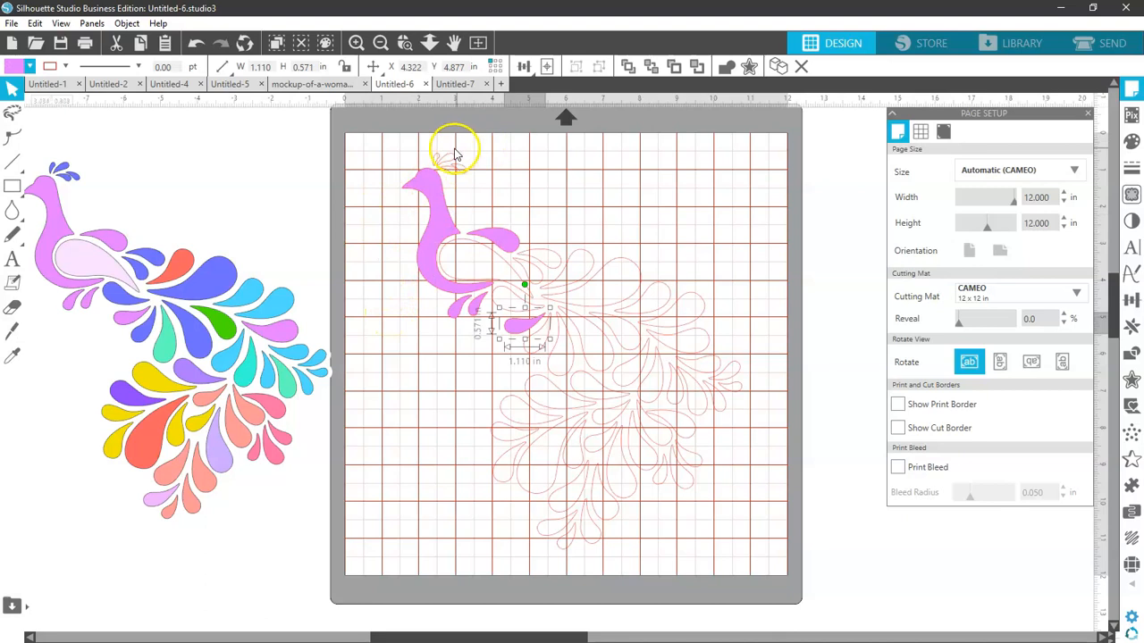
Fill all the crest feathers on the traced peacock's head with dark blue
{"action": "left_click_drag", "start_coordinate": [432, 147], "coordinate": [510, 187]}
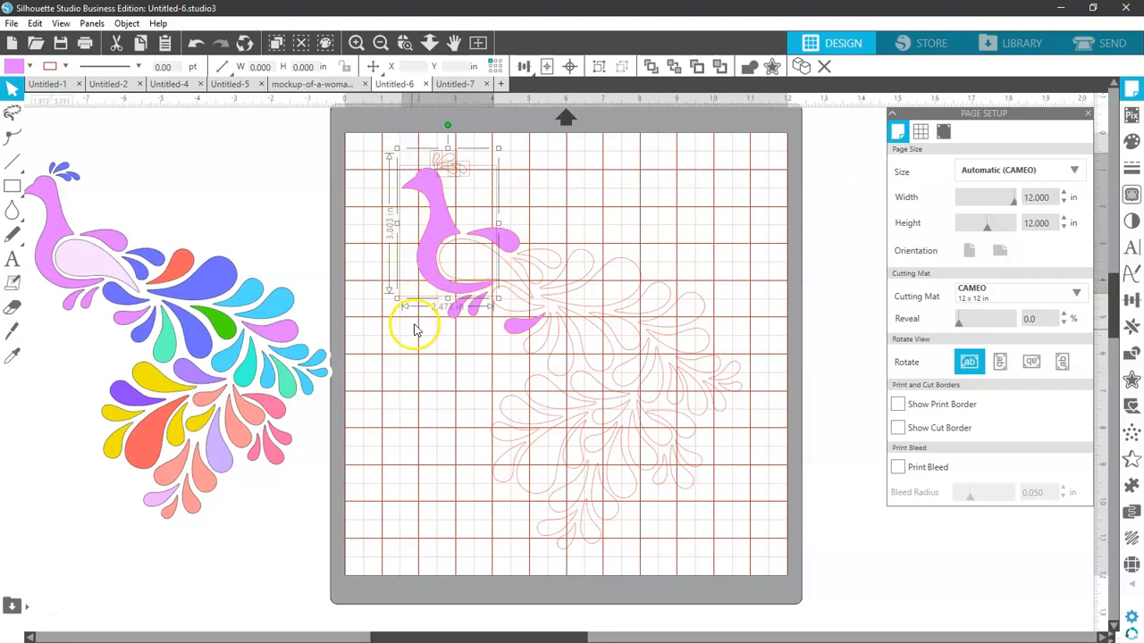
{"action": "left_click", "coordinate": [403, 354]}
{"action": "left_click", "coordinate": [454, 176]}
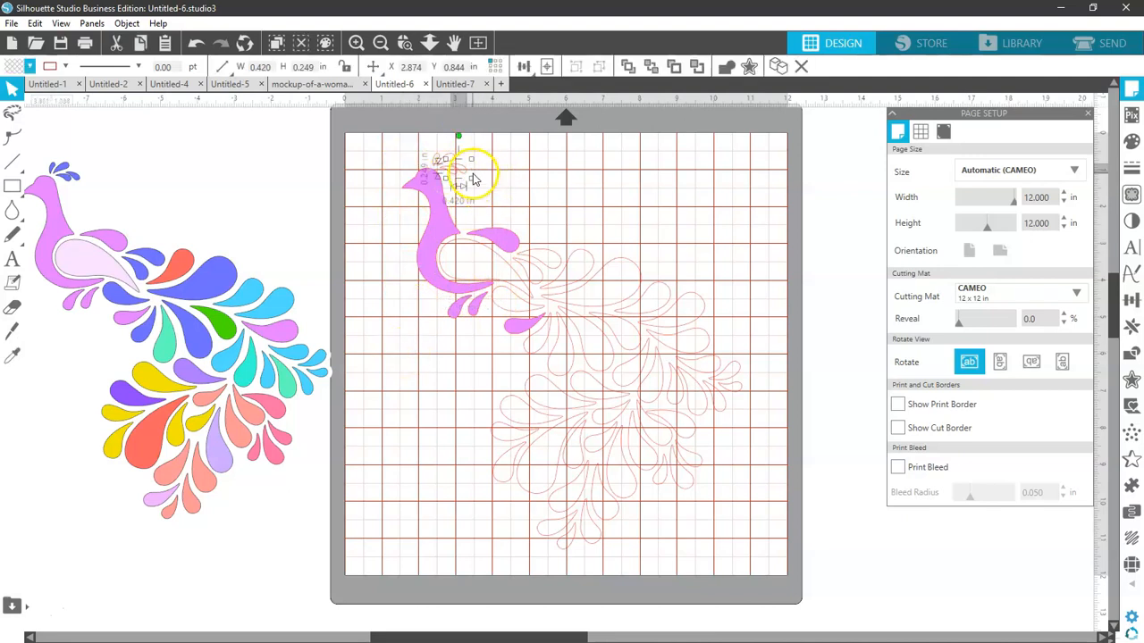
{"action": "left_click", "coordinate": [450, 158], "text": "shift"}
{"action": "left_click", "coordinate": [465, 173], "text": "shift"}
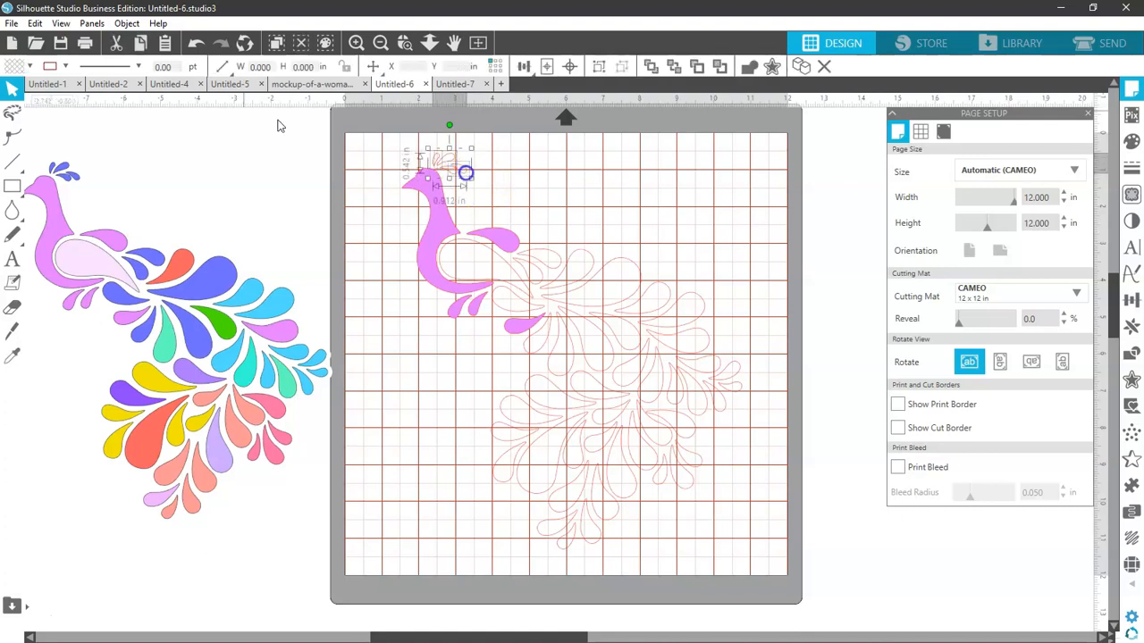
{"action": "left_click", "coordinate": [30, 67]}
{"action": "left_click", "coordinate": [113, 115]}
{"action": "left_click", "coordinate": [521, 166]}
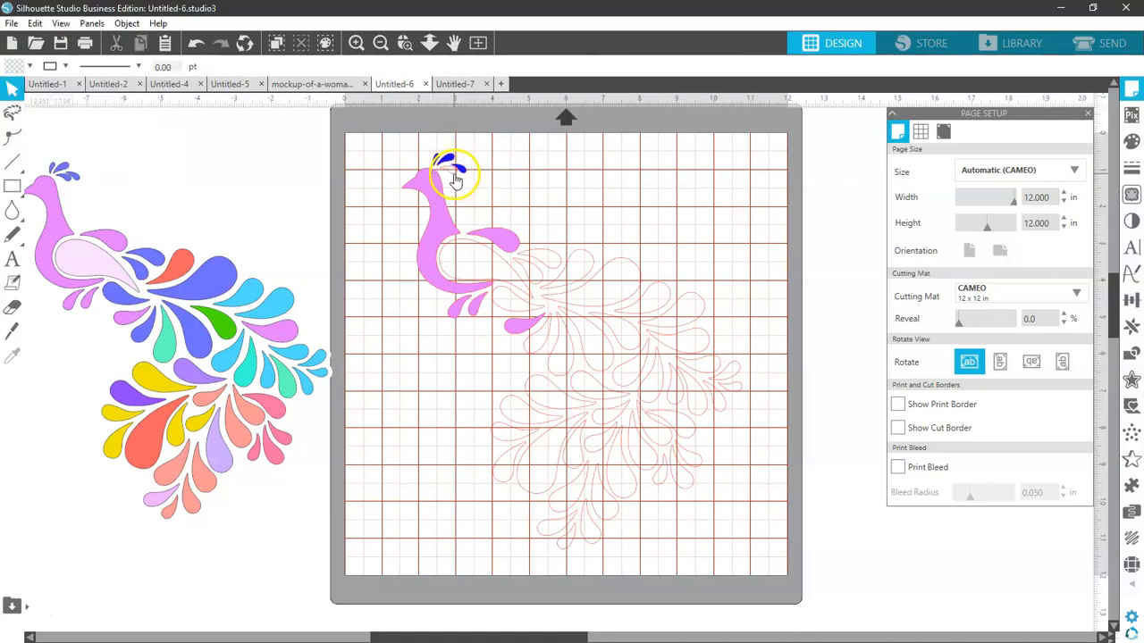
{"action": "left_click", "coordinate": [455, 180]}
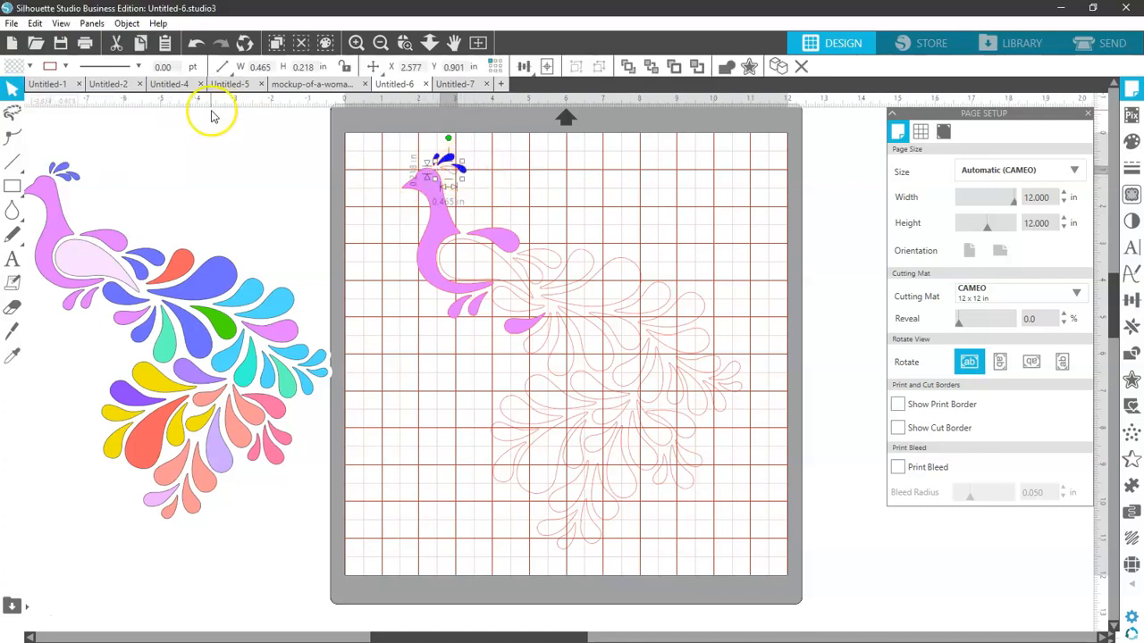
{"action": "left_click", "coordinate": [29, 67]}
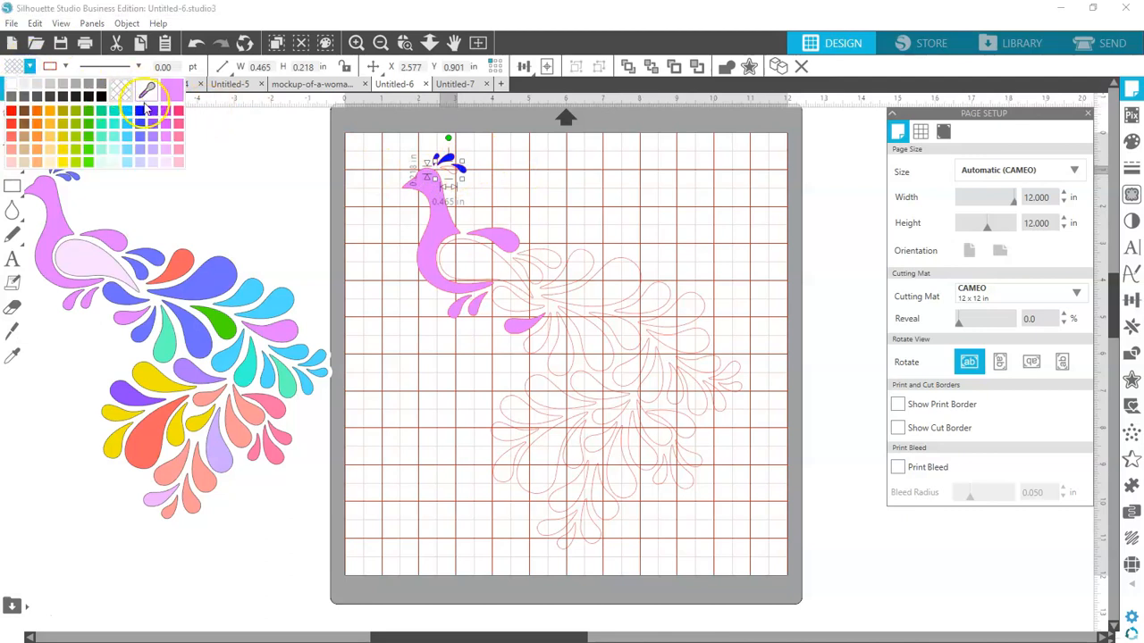
{"action": "left_click", "coordinate": [143, 109]}
{"action": "left_click", "coordinate": [528, 168]}
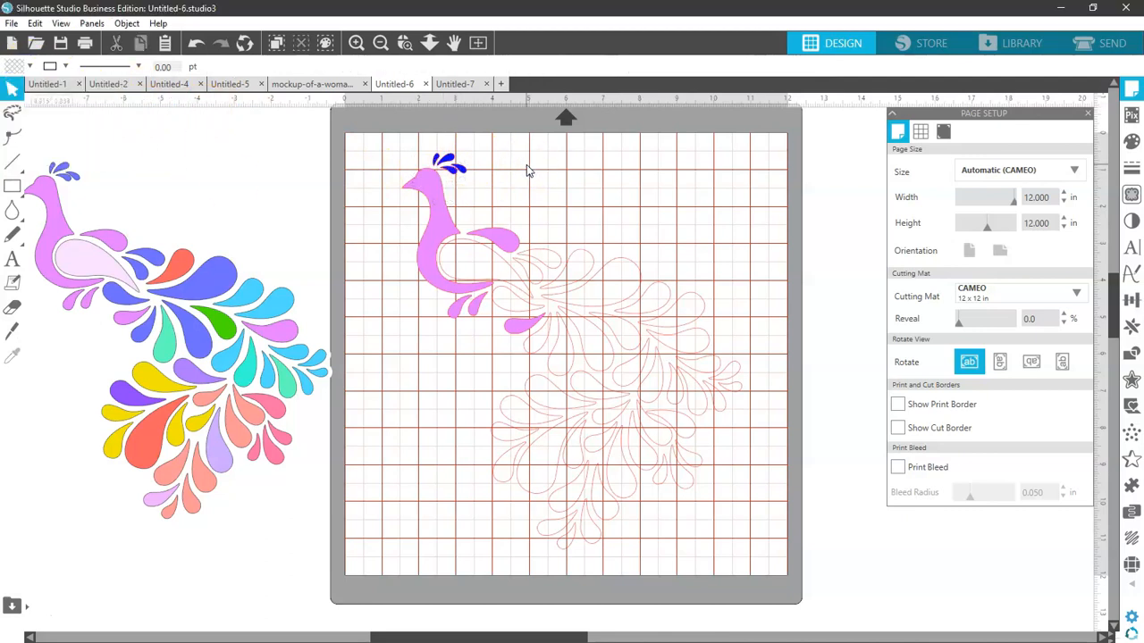
Fill the traced peacock's teardrop-shaped wing with the palest pinkish purple
{"action": "left_click", "coordinate": [509, 288]}
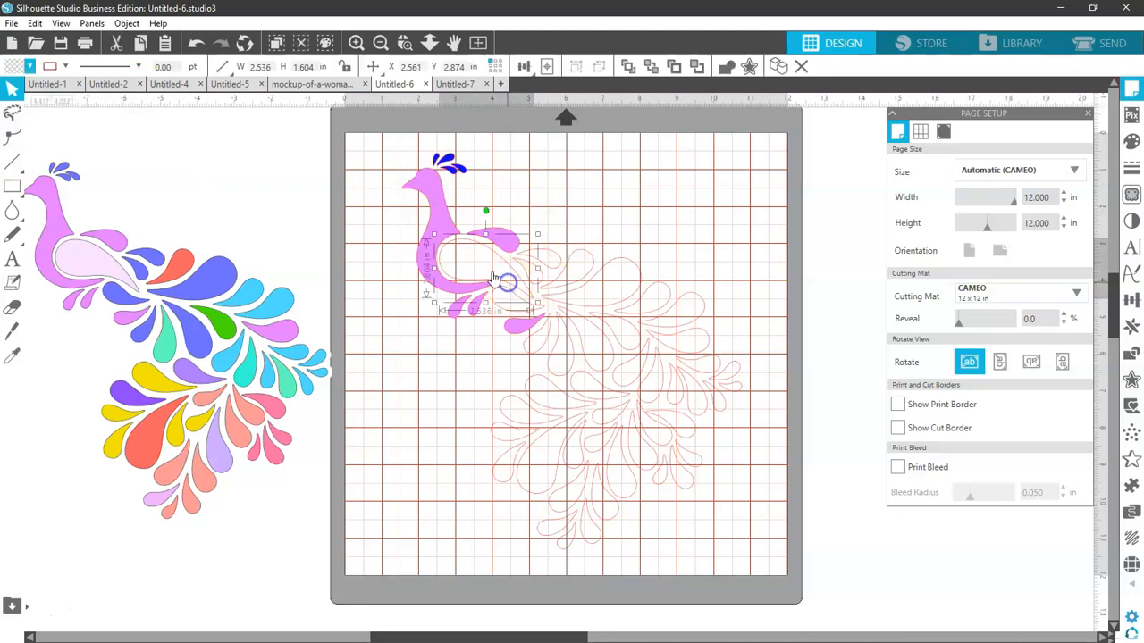
{"action": "left_click", "coordinate": [30, 68]}
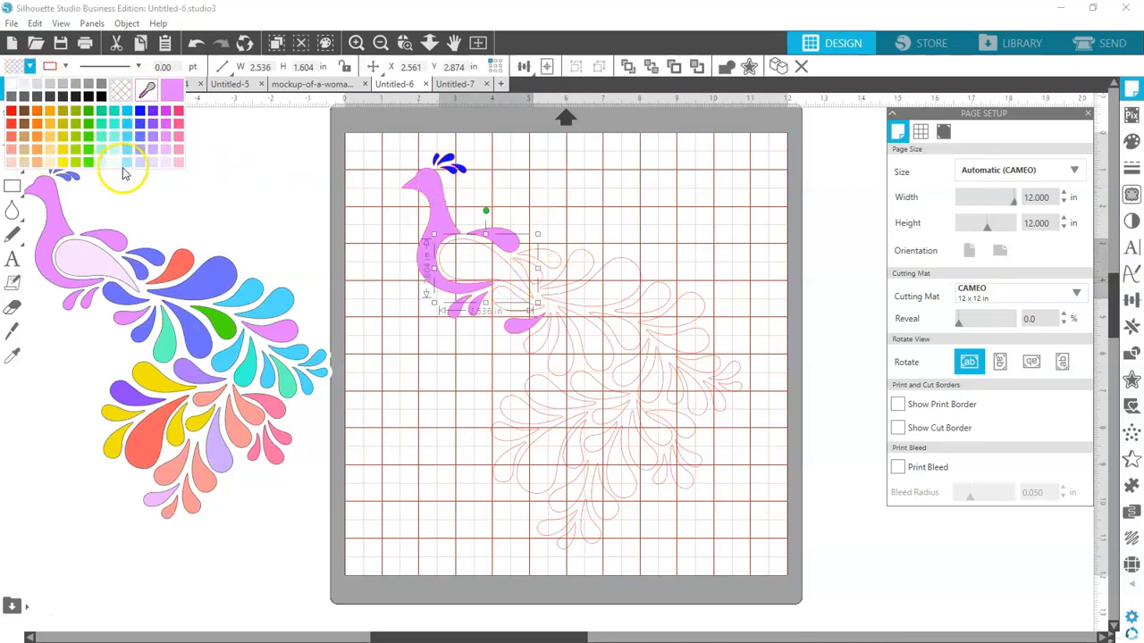
{"action": "left_click", "coordinate": [165, 162]}
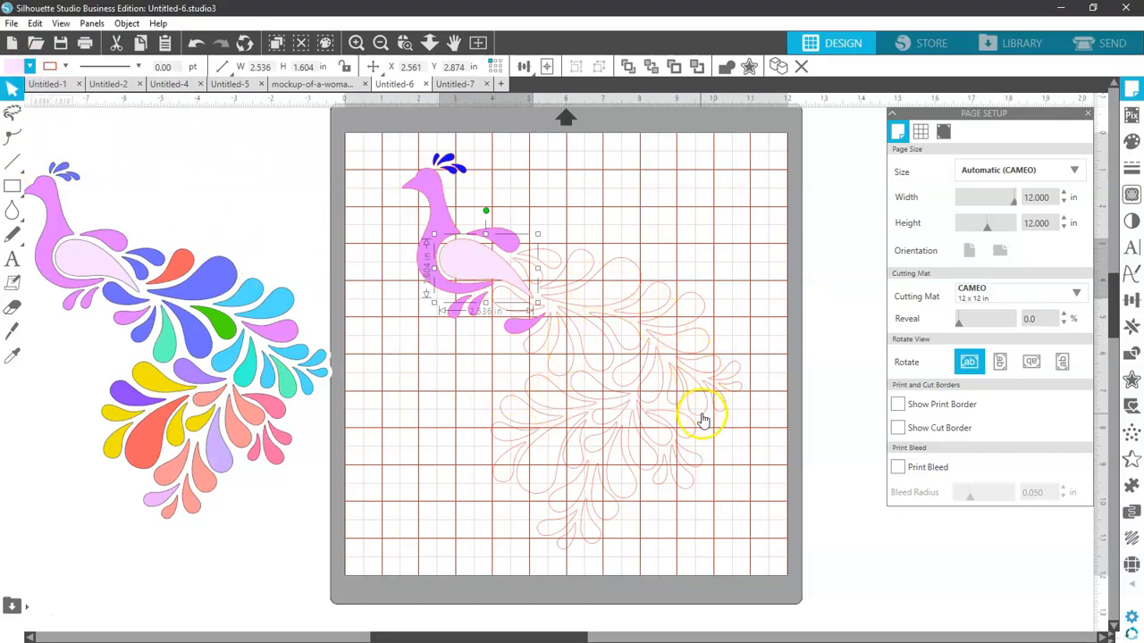
{"action": "left_click", "coordinate": [659, 526]}
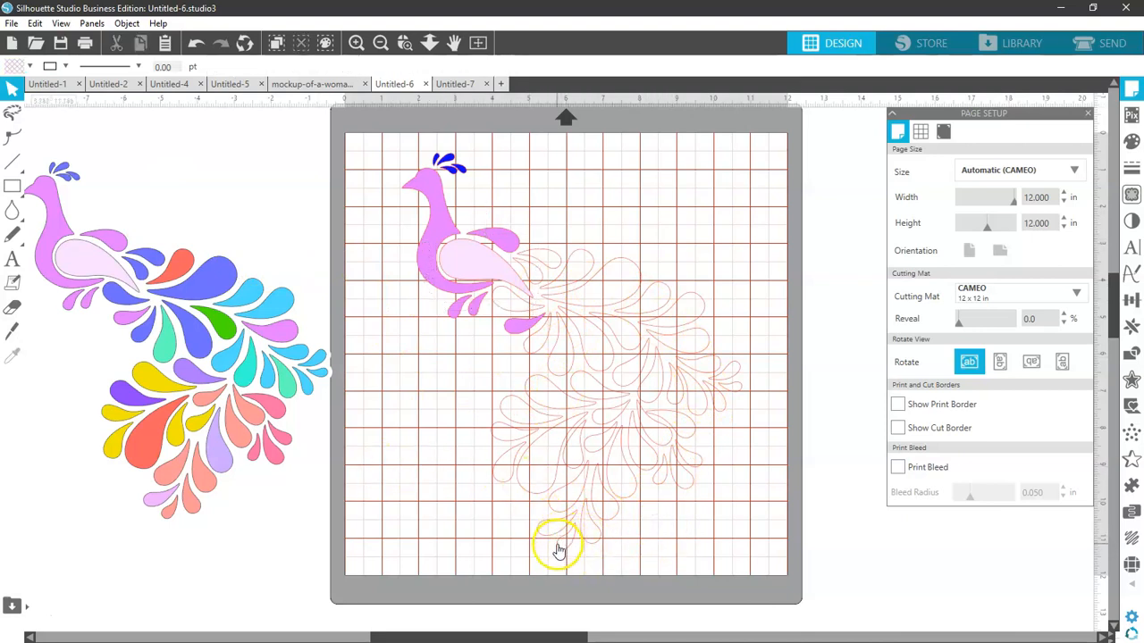
Fill four feathers at the bottom tip of the tail with light salmon red
{"action": "left_click", "coordinate": [556, 541]}
{"action": "left_click", "coordinate": [597, 536]}
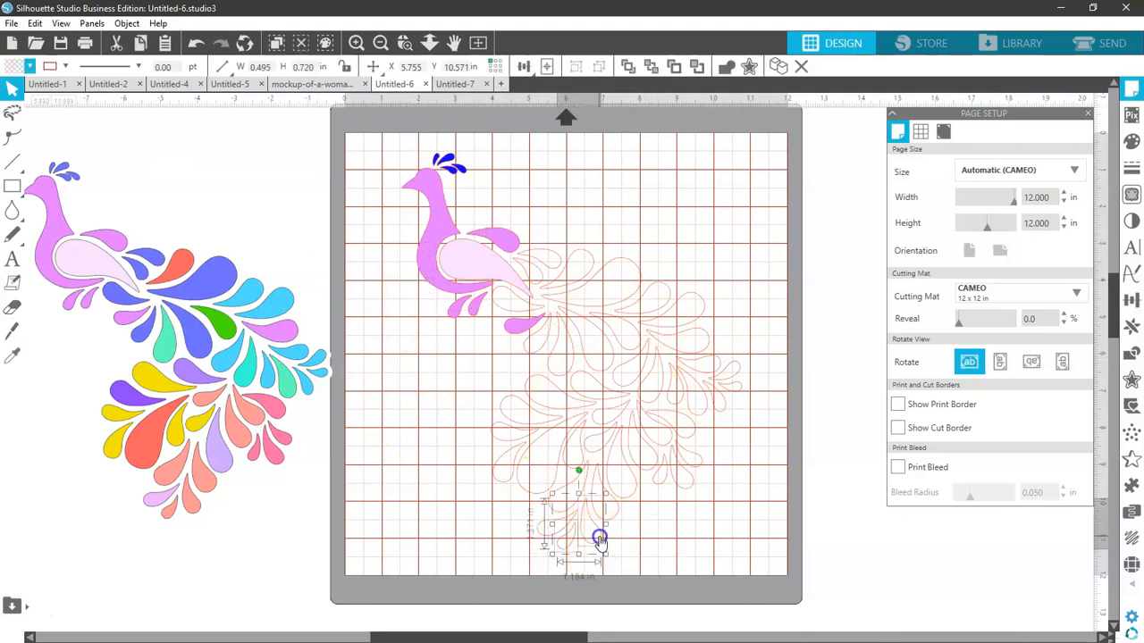
{"action": "left_click", "coordinate": [612, 519]}
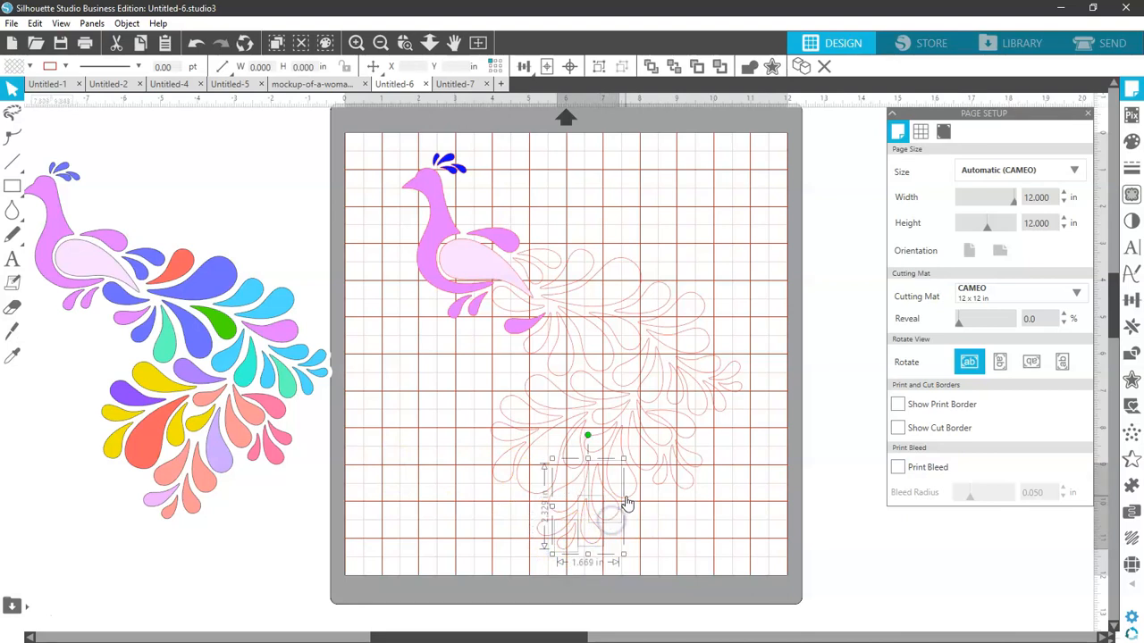
{"action": "left_click", "coordinate": [555, 510]}
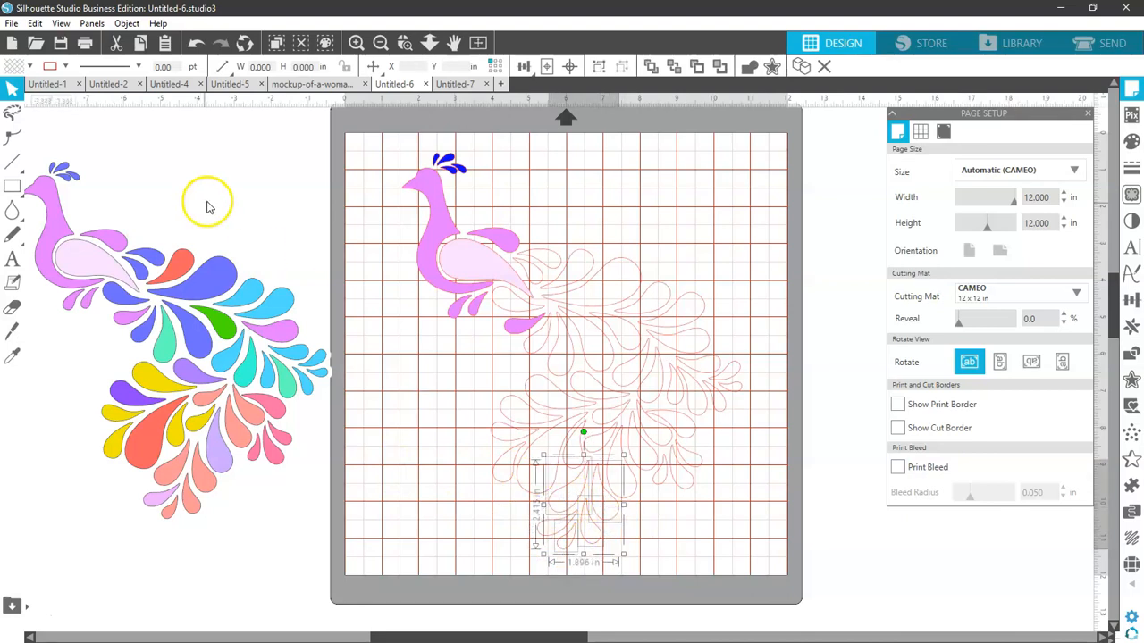
{"action": "left_click", "coordinate": [29, 66]}
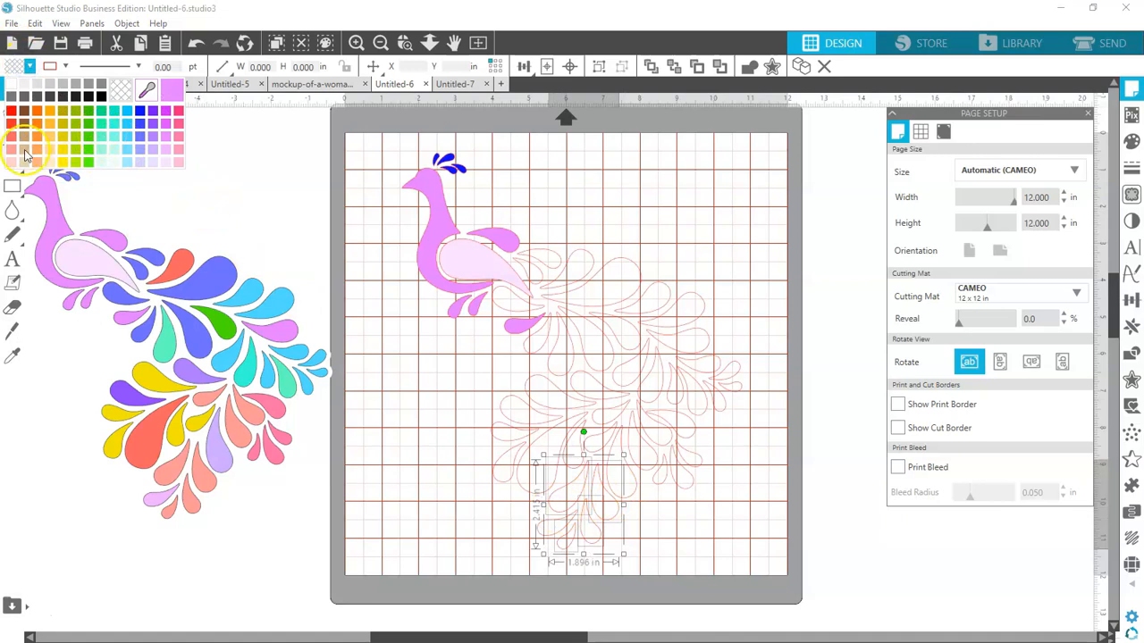
{"action": "left_click", "coordinate": [10, 152]}
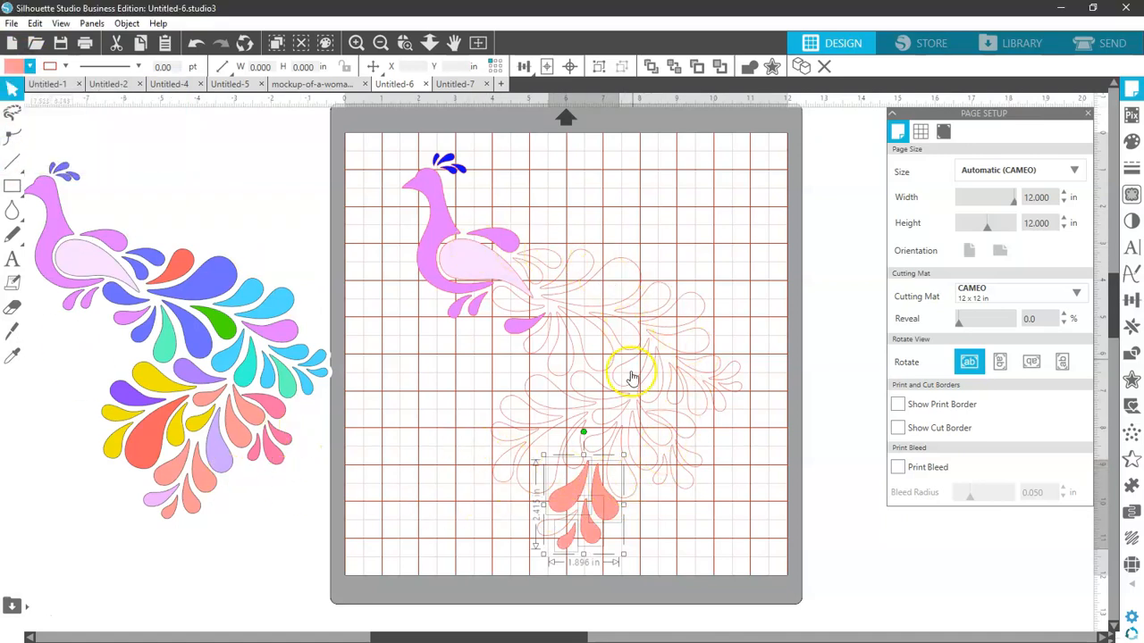
Fill the small outer feather at the tail's bottom tip and the long feather right of the salmon group with lavender
{"action": "left_click", "coordinate": [541, 533]}
{"action": "left_click", "coordinate": [636, 482], "text": "shift"}
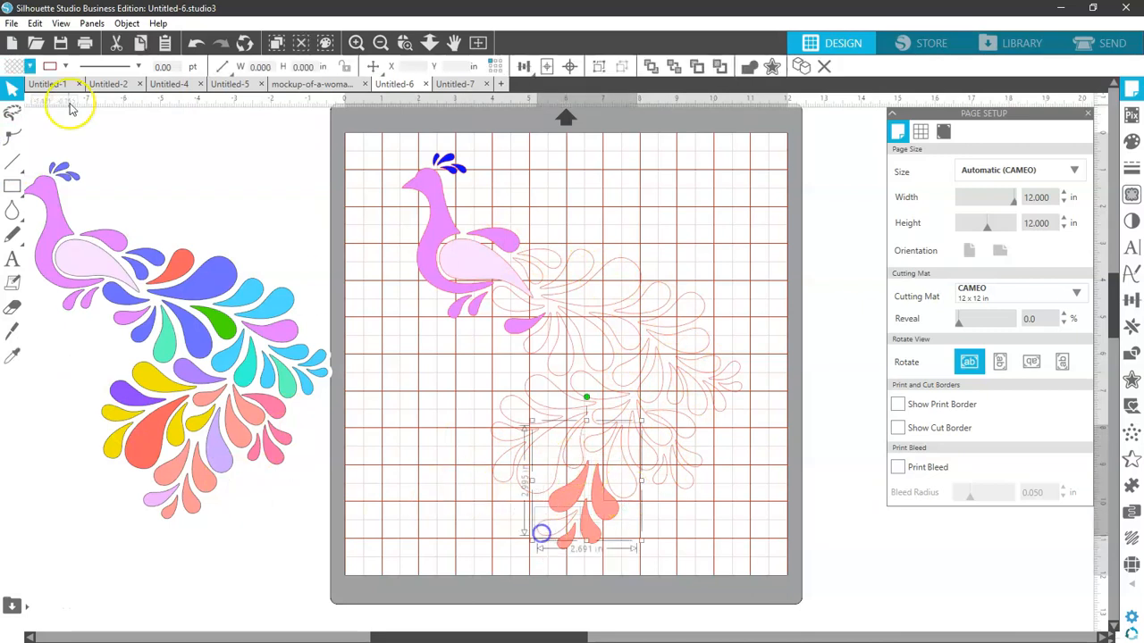
{"action": "left_click", "coordinate": [30, 67]}
{"action": "left_click", "coordinate": [105, 126]}
{"action": "left_click", "coordinate": [96, 126]}
Fill the three small feathers at the tail's lower right with the pink sampled from the coloured peacock
{"action": "left_click", "coordinate": [701, 462]}
{"action": "left_click", "coordinate": [684, 487], "text": "shift"}
{"action": "left_click", "coordinate": [661, 484], "text": "shift"}
{"action": "left_click", "coordinate": [29, 67]}
{"action": "left_click", "coordinate": [276, 444]}
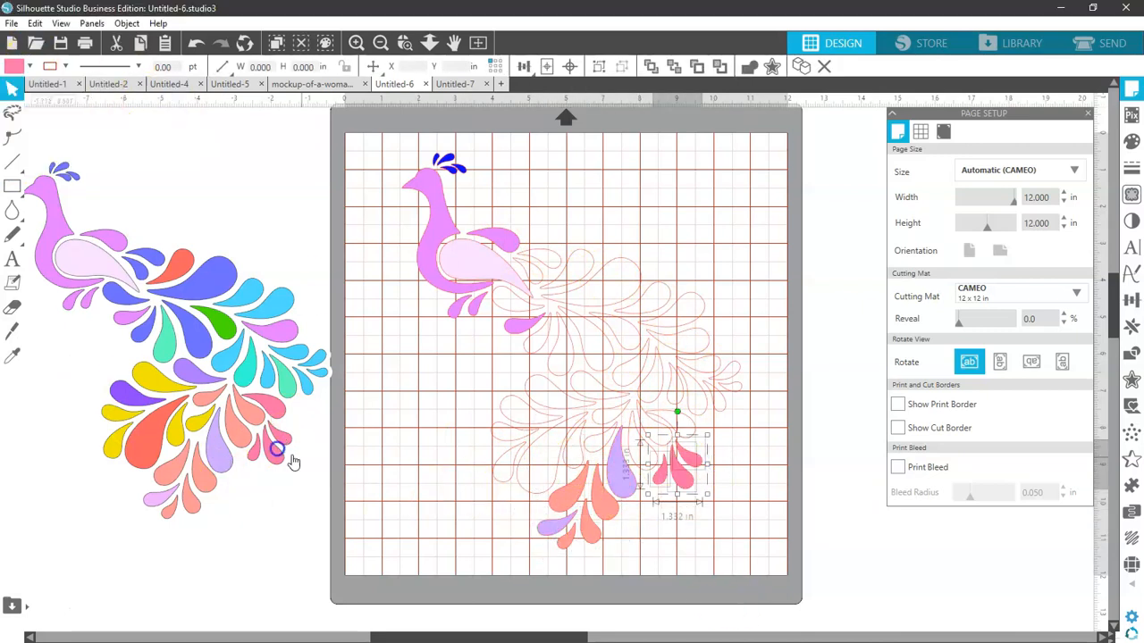
Fill the yellow feathers of the tail's lower left and middle with the yellow sampled from the coloured peacock
{"action": "left_click", "coordinate": [504, 455]}
{"action": "left_click", "coordinate": [512, 432], "text": "shift"}
{"action": "left_click", "coordinate": [569, 463], "text": "shift"}
{"action": "left_click", "coordinate": [554, 391], "text": "shift"}
{"action": "left_click", "coordinate": [30, 67]}
{"action": "left_click", "coordinate": [178, 425]}
{"action": "left_click", "coordinate": [393, 465]}
Fill the large feather between the yellow ones with the coral red sampled from the coloured peacock
{"action": "left_click", "coordinate": [519, 471]}
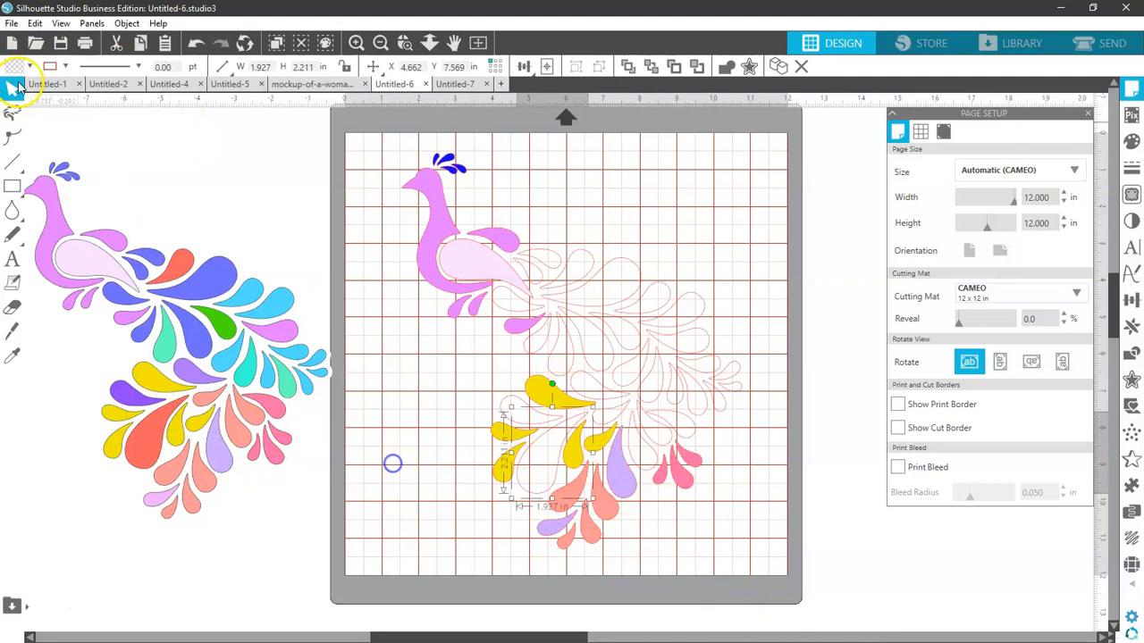
{"action": "left_click", "coordinate": [30, 67]}
{"action": "left_click", "coordinate": [158, 437]}
{"action": "left_click", "coordinate": [616, 520]}
Fill the three feathers above the pink and lavender ones with the salmon sampled from the traced peacock's bottom tail feathers
{"action": "left_click", "coordinate": [661, 442]}
{"action": "left_click", "coordinate": [679, 440], "text": "shift"}
{"action": "left_click", "coordinate": [601, 423], "text": "shift"}
{"action": "left_click", "coordinate": [29, 67]}
{"action": "left_click", "coordinate": [562, 493]}
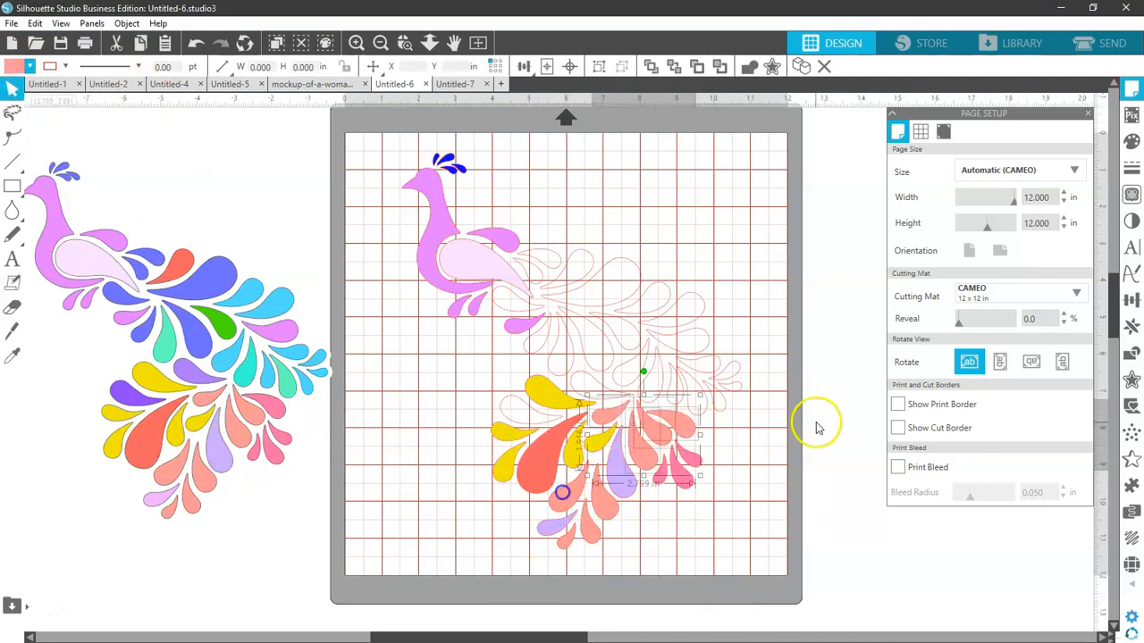
Fill the feather cluster at the tail's outer right end and the two large feathers above it with the sampled sky blue
{"action": "left_click_drag", "start_coordinate": [817, 429], "coordinate": [715, 360]}
{"action": "left_click", "coordinate": [670, 400], "text": "shift"}
{"action": "left_click", "coordinate": [670, 295], "text": "shift"}
{"action": "left_click", "coordinate": [658, 280], "text": "shift"}
{"action": "left_click", "coordinate": [29, 67]}
{"action": "left_click", "coordinate": [270, 301]}
Fill the two feathers below the sky-blue cluster and the one beneath the wing tip with the teal sampled from the coloured peacock
{"action": "left_click", "coordinate": [702, 412]}
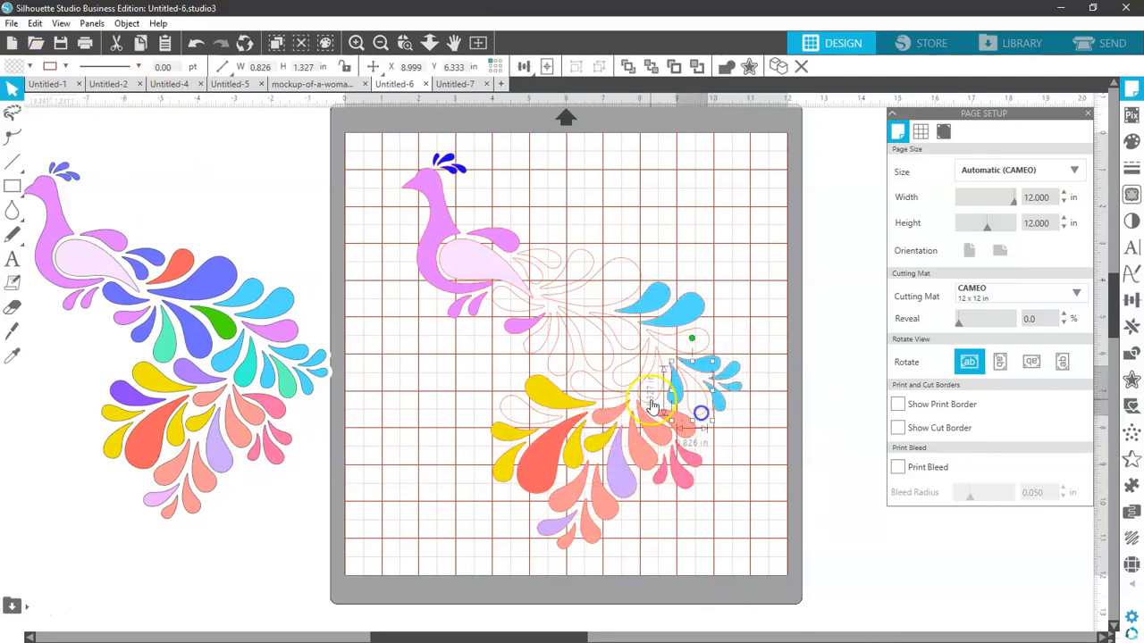
{"action": "left_click", "coordinate": [650, 402], "text": "shift"}
{"action": "left_click", "coordinate": [555, 373], "text": "shift"}
{"action": "left_click", "coordinate": [29, 67]}
{"action": "left_click", "coordinate": [170, 345]}
Fill the two unfilled feathers beside the upper yellow feather with the lavender sampled from the traced peacock's large lavender feather
{"action": "double_click", "coordinate": [603, 401]}
{"action": "left_click", "coordinate": [540, 418]}
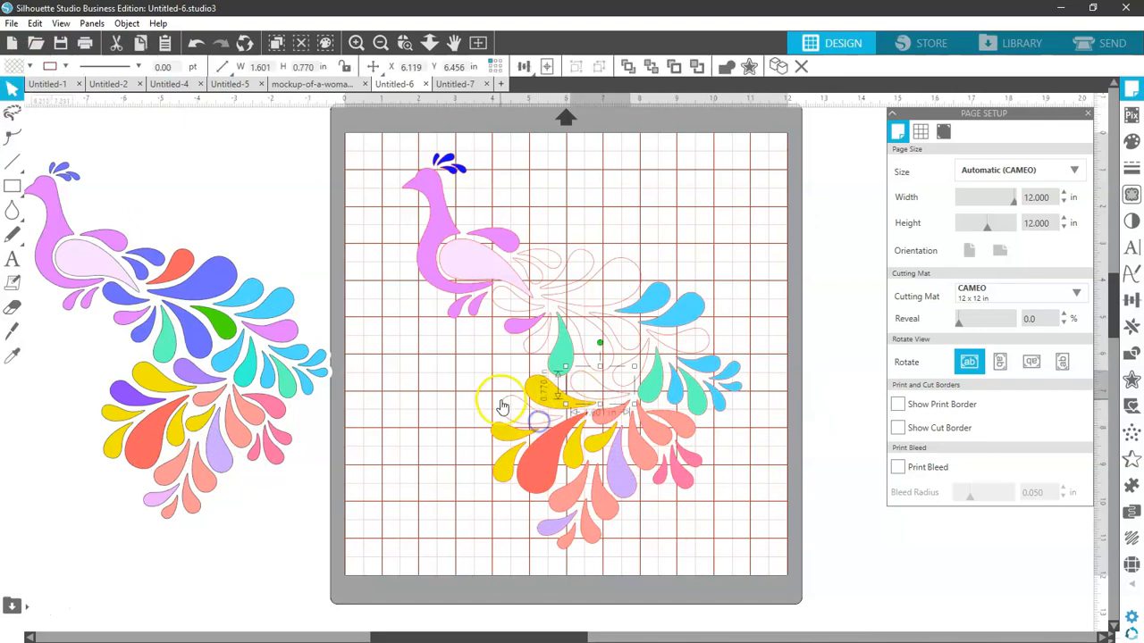
{"action": "left_click", "coordinate": [504, 408], "text": "shift"}
{"action": "left_click", "coordinate": [29, 67]}
{"action": "left_click", "coordinate": [620, 478]}
Fill the large upper tail feather and the feathers around the wing tip with the blue-violet sampled from the coloured peacock
{"action": "left_click", "coordinate": [625, 296]}
{"action": "left_click", "coordinate": [602, 363], "text": "shift"}
{"action": "left_click", "coordinate": [533, 352], "text": "shift"}
{"action": "left_click", "coordinate": [501, 302], "text": "shift"}
{"action": "left_click", "coordinate": [547, 268], "text": "shift"}
{"action": "left_click", "coordinate": [30, 67]}
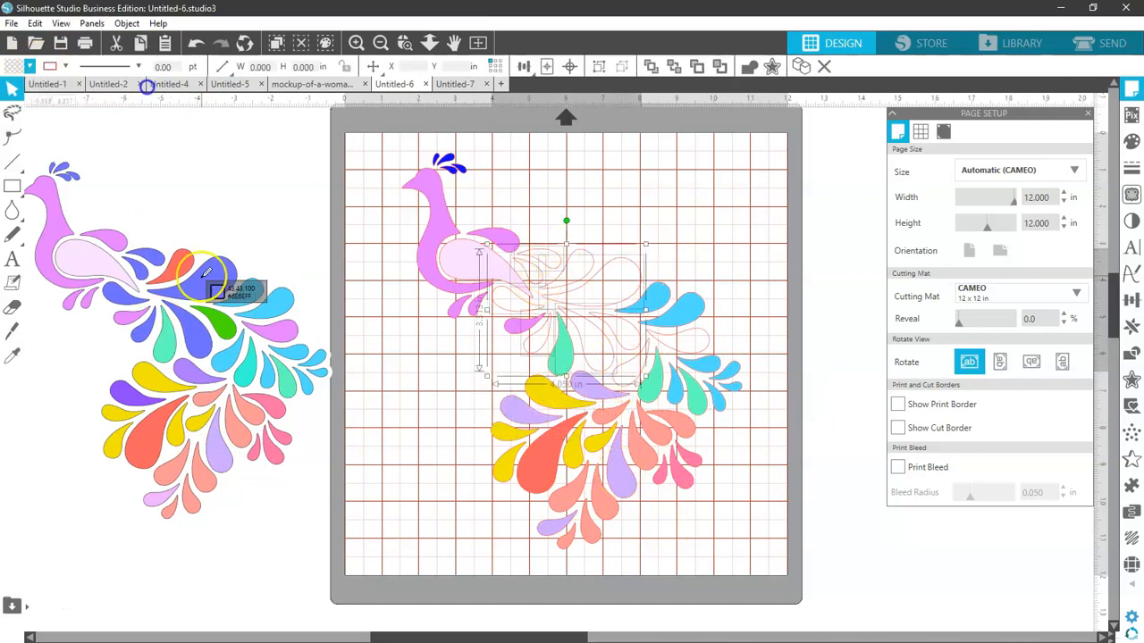
{"action": "left_click", "coordinate": [221, 279]}
Fill the remaining unfilled feathers of the upper and middle tail with red
{"action": "left_click", "coordinate": [590, 254]}
{"action": "left_click", "coordinate": [636, 354], "text": "shift"}
{"action": "left_click", "coordinate": [683, 340], "text": "shift"}
{"action": "left_click", "coordinate": [29, 67]}
{"action": "left_click", "coordinate": [13, 111]}
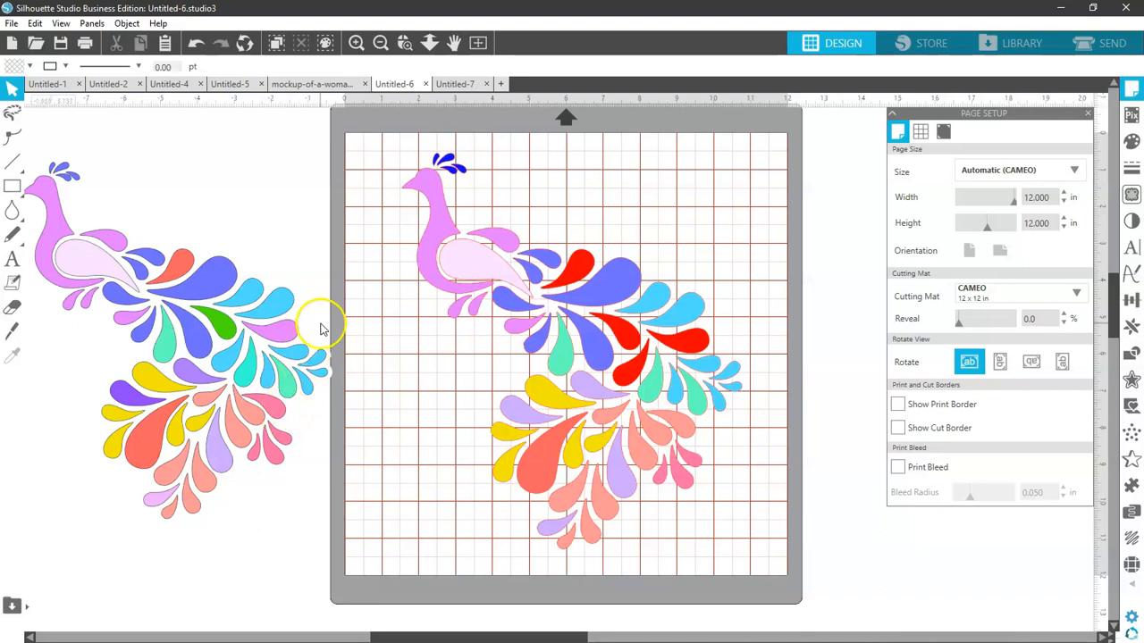
Rotate the salmon feather above the pink cluster slightly clockwise and nudge it into line with its neighbours
{"action": "left_click", "coordinate": [464, 177]}
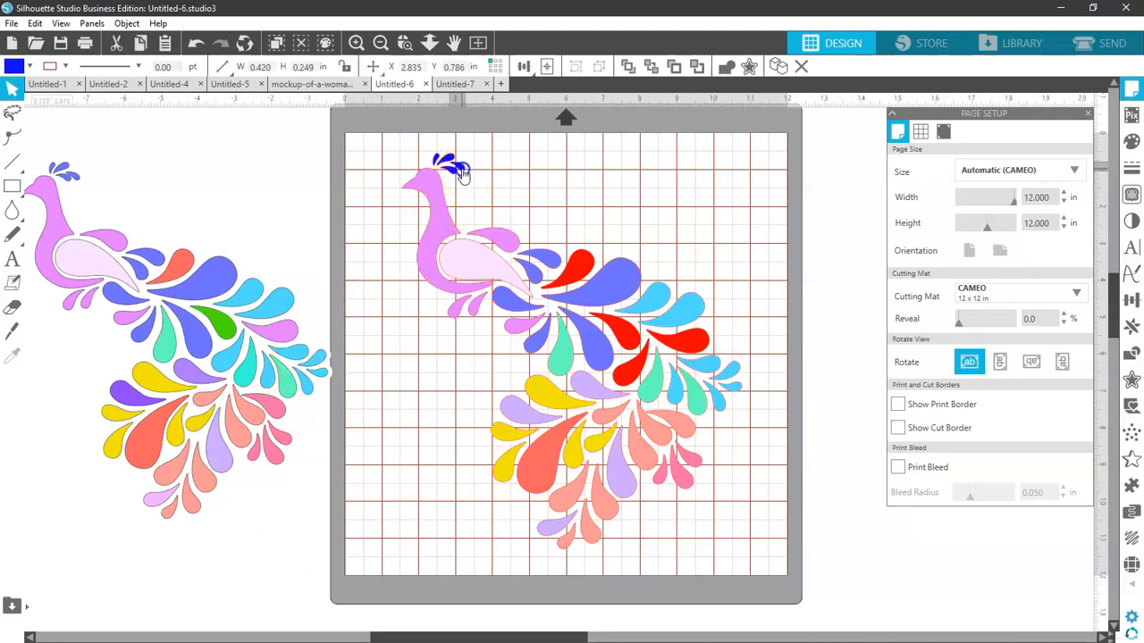
{"action": "left_click", "coordinate": [686, 438]}
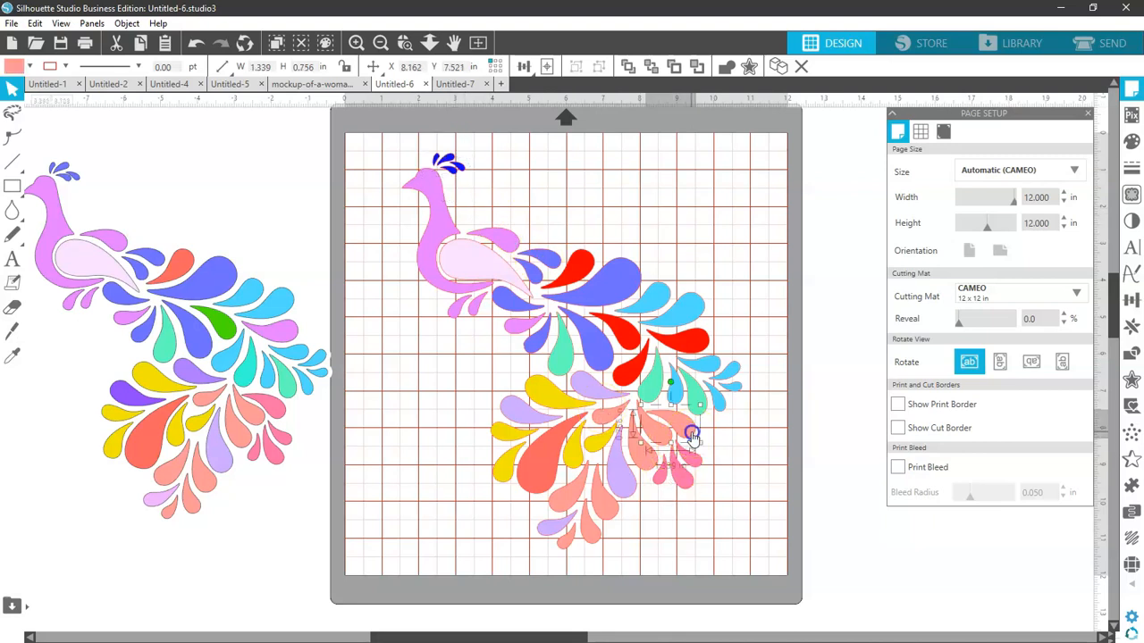
{"action": "left_click_drag", "start_coordinate": [671, 381], "coordinate": [676, 382]}
{"action": "left_click_drag", "start_coordinate": [684, 429], "coordinate": [687, 429]}
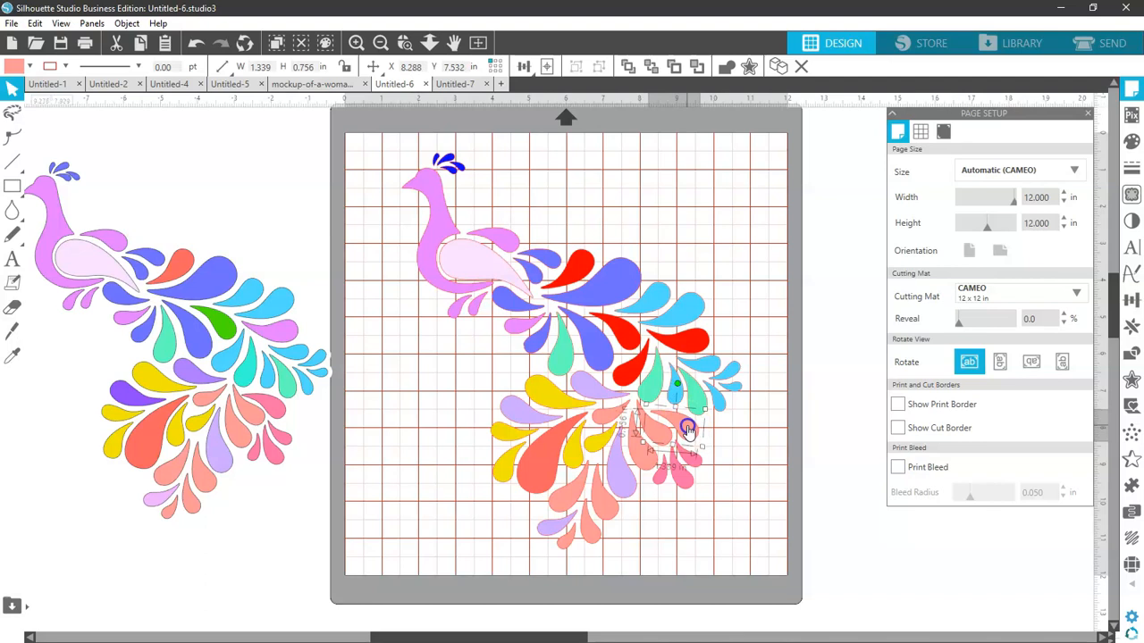
{"action": "left_click", "coordinate": [456, 421]}
{"action": "left_click", "coordinate": [444, 467]}
{"action": "left_click", "coordinate": [378, 420]}
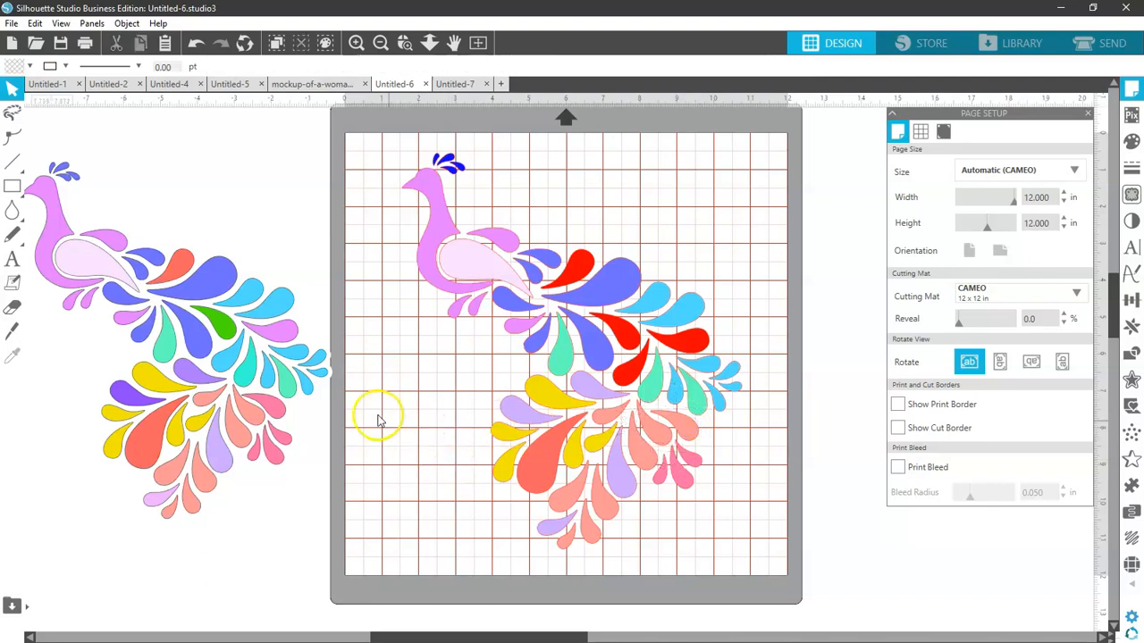
Delete the whole multicoloured sample peacock beside the cutting mat
{"action": "left_click", "coordinate": [256, 325]}
{"action": "left_click_drag", "start_coordinate": [294, 153], "coordinate": [182, 431]}
{"action": "left_click", "coordinate": [279, 227]}
{"action": "left_click", "coordinate": [330, 180]}
{"action": "left_click_drag", "start_coordinate": [346, 181], "coordinate": [5, 560]}
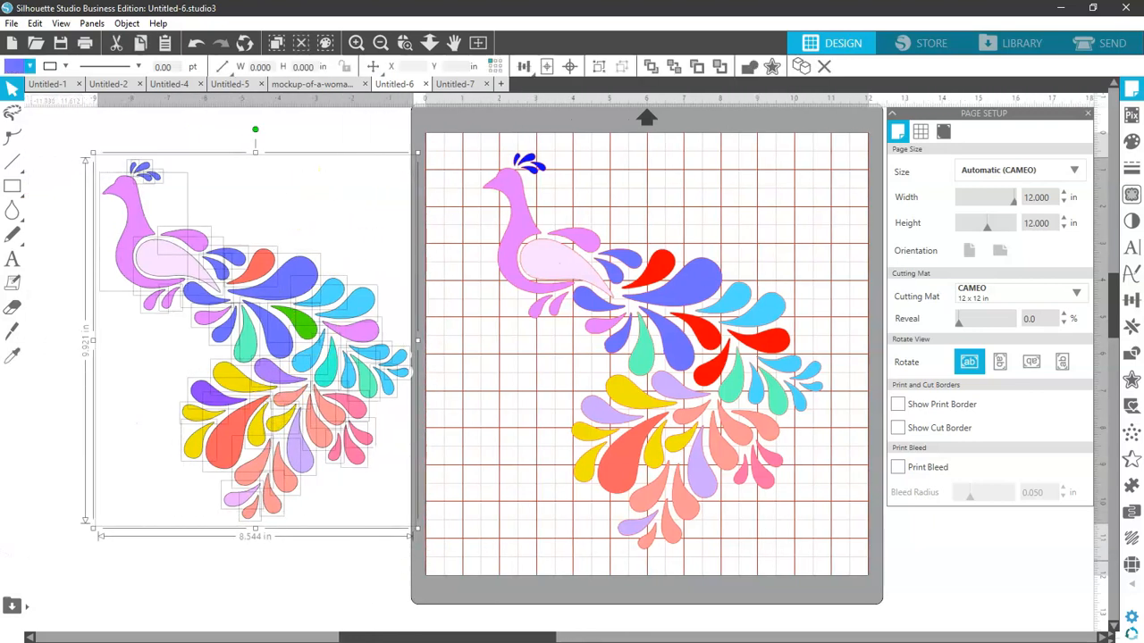
{"action": "key", "text": "Delete"}
{"action": "left_click", "coordinate": [136, 575]}
{"action": "left_click_drag", "start_coordinate": [373, 636], "coordinate": [425, 635]}
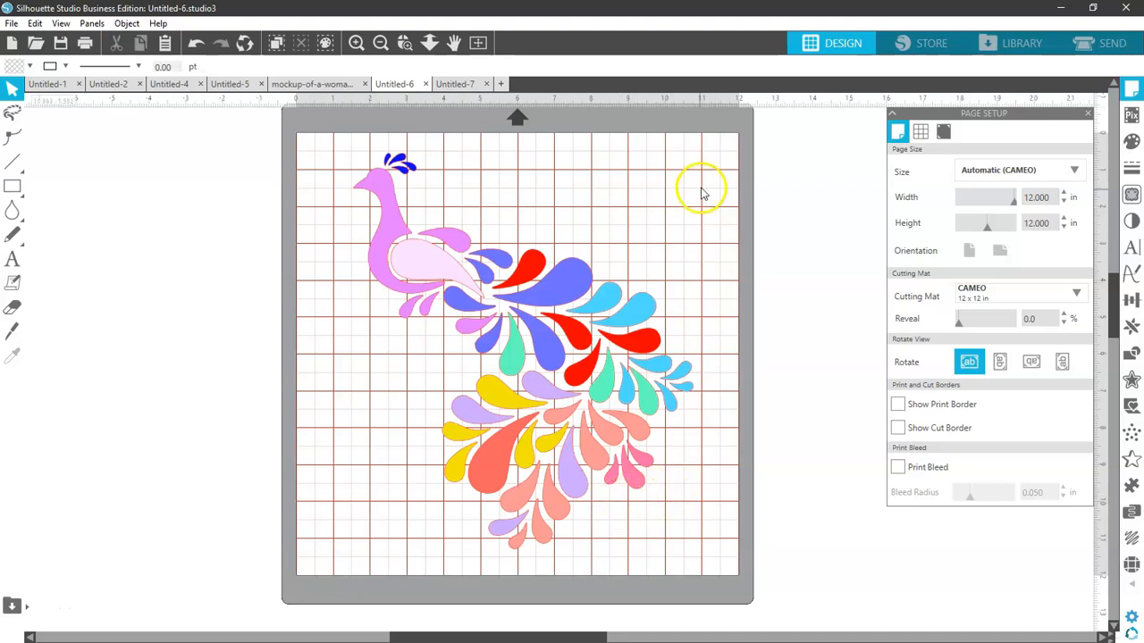
Preview the peacock's cut lines in the Send view and return to the Design view
{"action": "left_click", "coordinate": [1108, 48]}
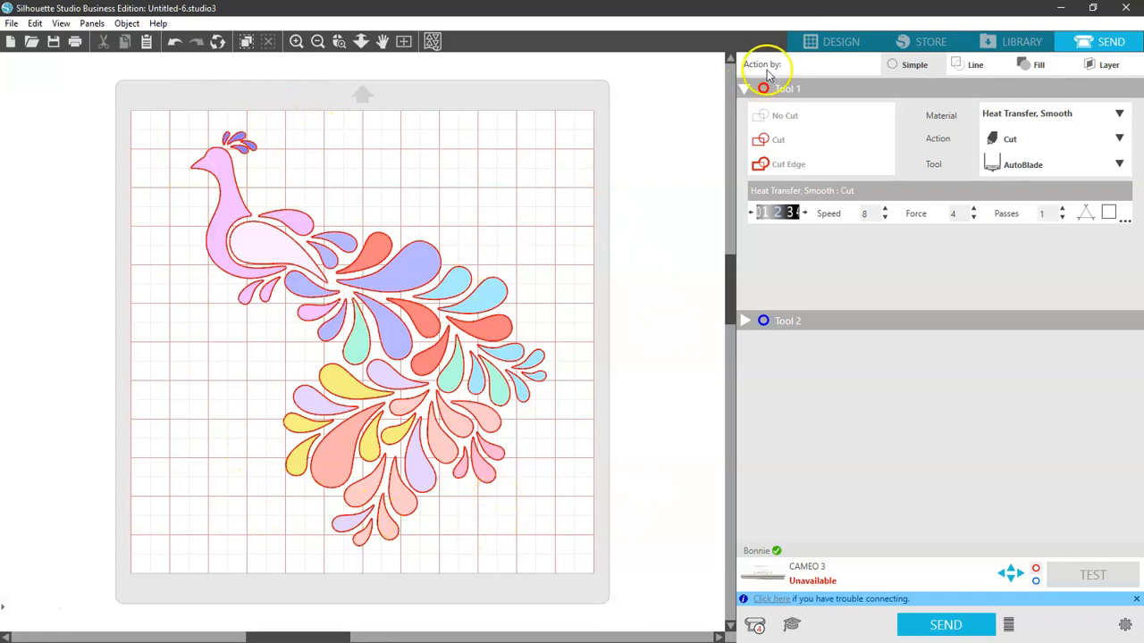
{"action": "left_click", "coordinate": [831, 41]}
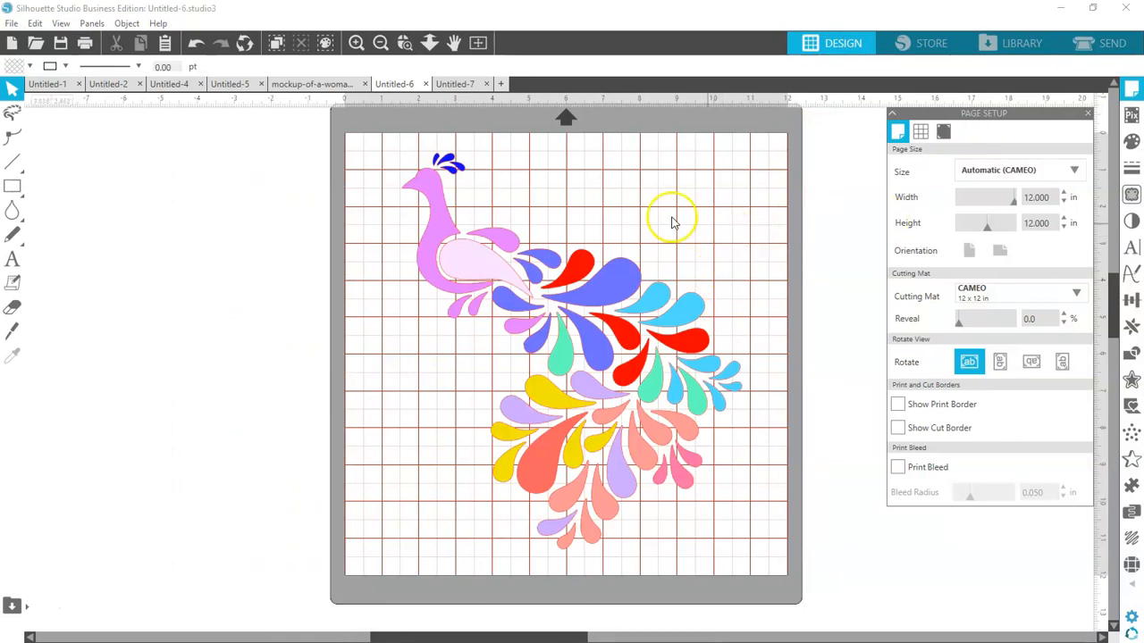
Try making all the peacock's coloured pieces into one compound path, and undo it
{"action": "left_click", "coordinate": [370, 140]}
{"action": "left_click_drag", "start_coordinate": [370, 140], "coordinate": [776, 560]}
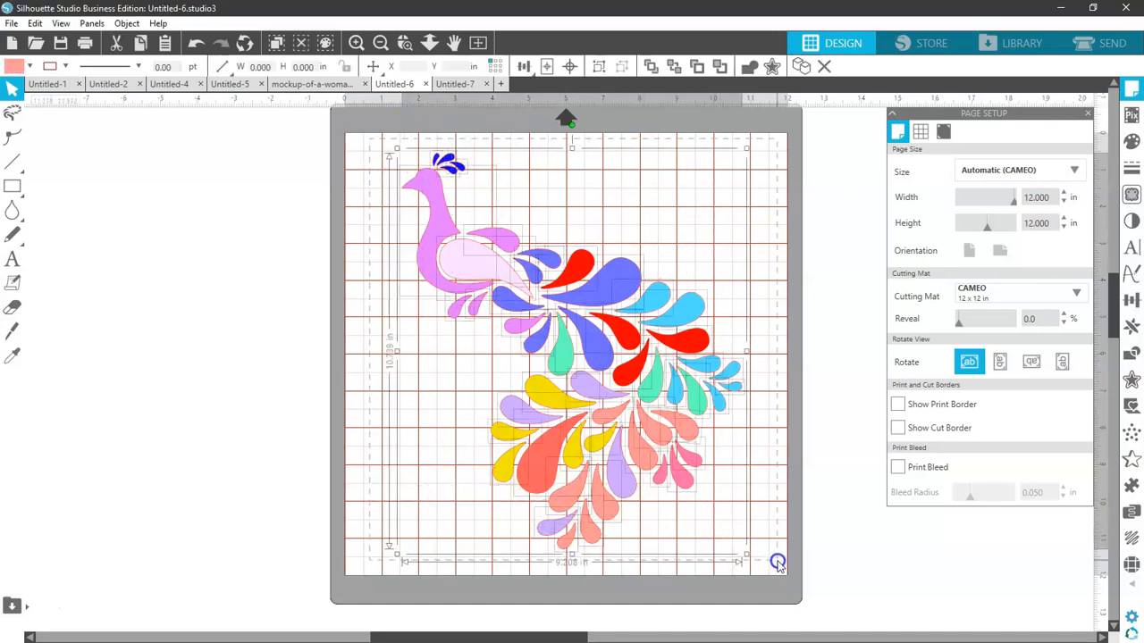
{"action": "right_click", "coordinate": [700, 476]}
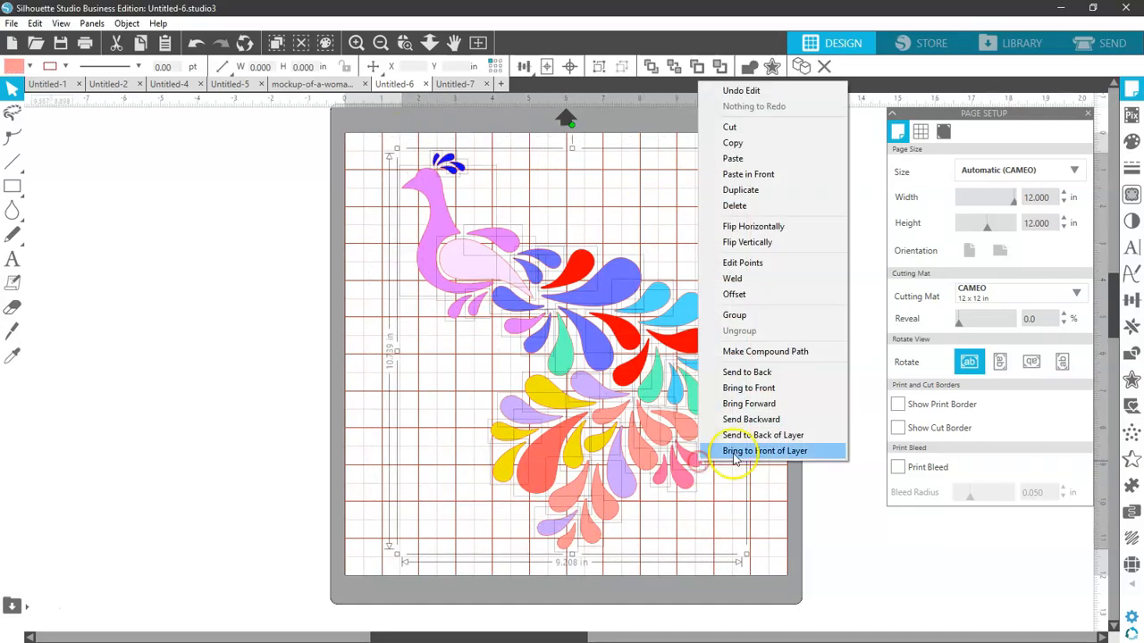
{"action": "left_click", "coordinate": [755, 351]}
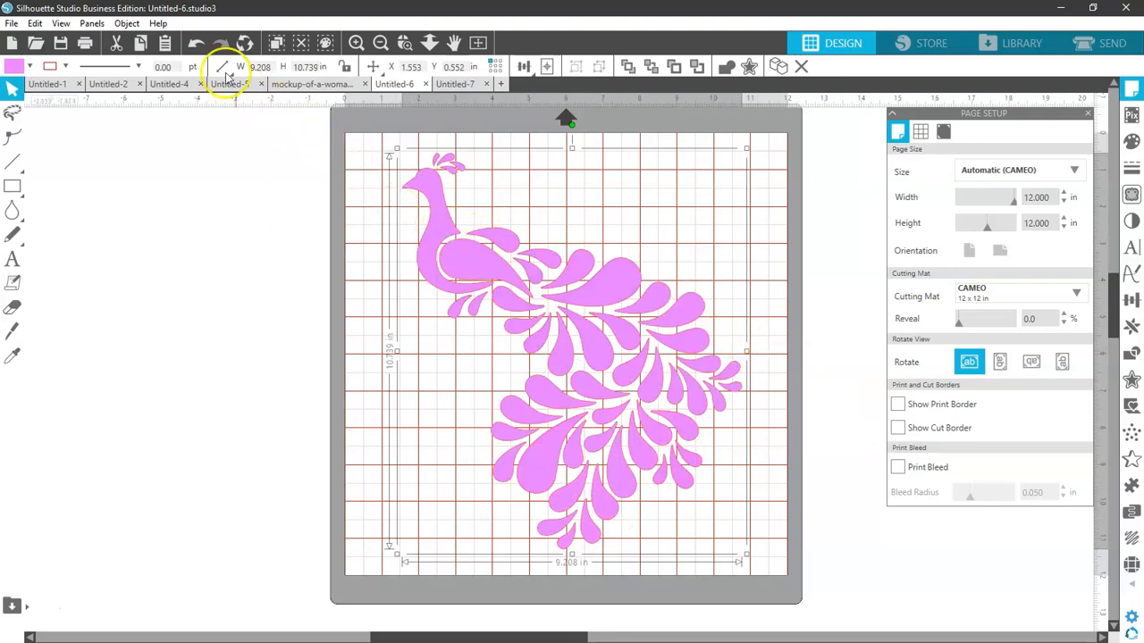
{"action": "left_click", "coordinate": [194, 47]}
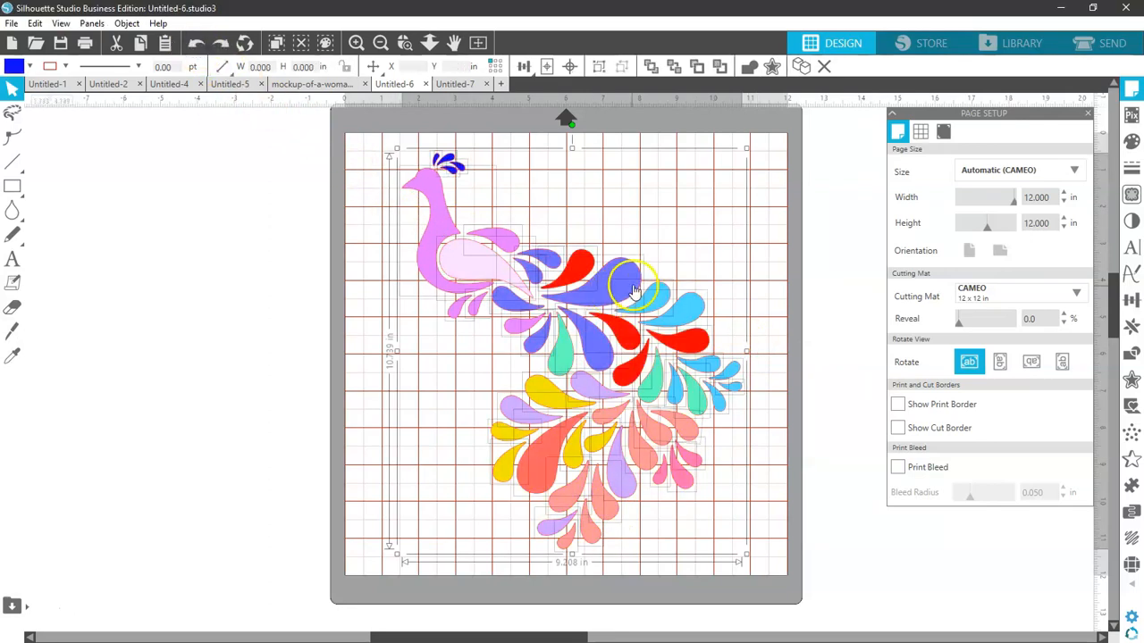
Group all the coloured pieces of the peacock
{"action": "left_click", "coordinate": [751, 198]}
{"action": "left_click_drag", "start_coordinate": [774, 155], "coordinate": [394, 523]}
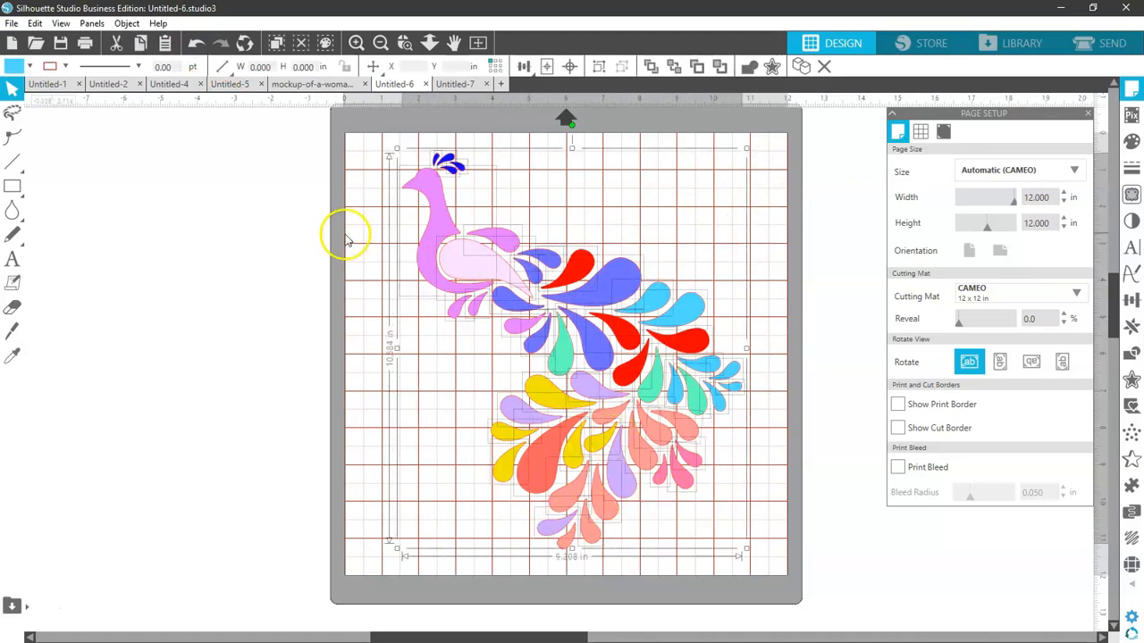
{"action": "left_click_drag", "start_coordinate": [366, 140], "coordinate": [786, 566]}
{"action": "right_click", "coordinate": [681, 416]}
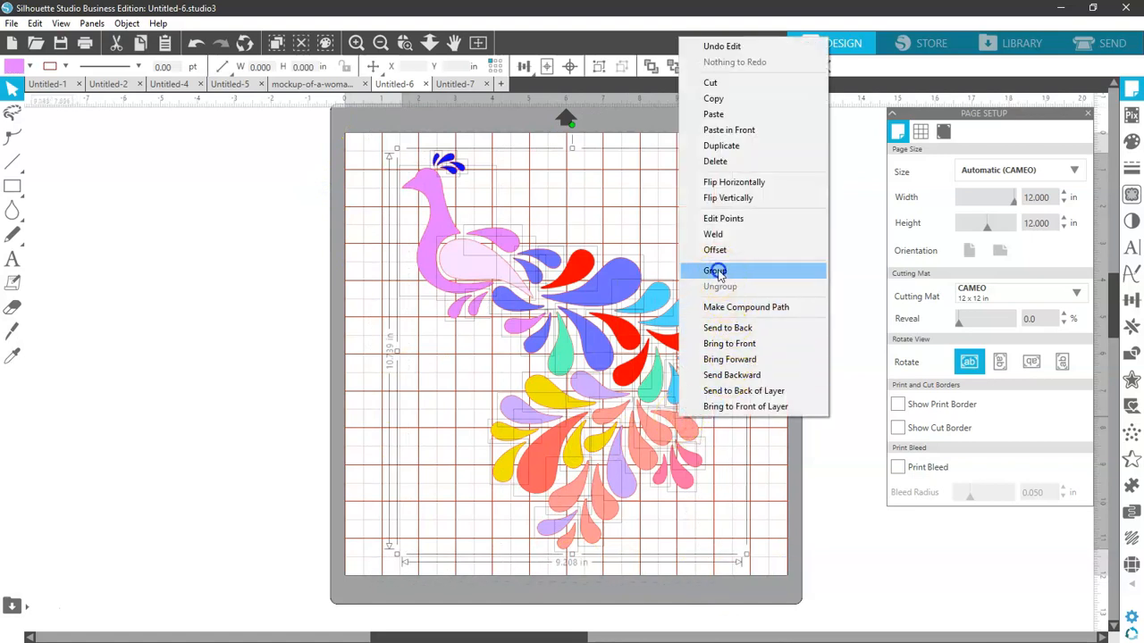
{"action": "left_click", "coordinate": [716, 272]}
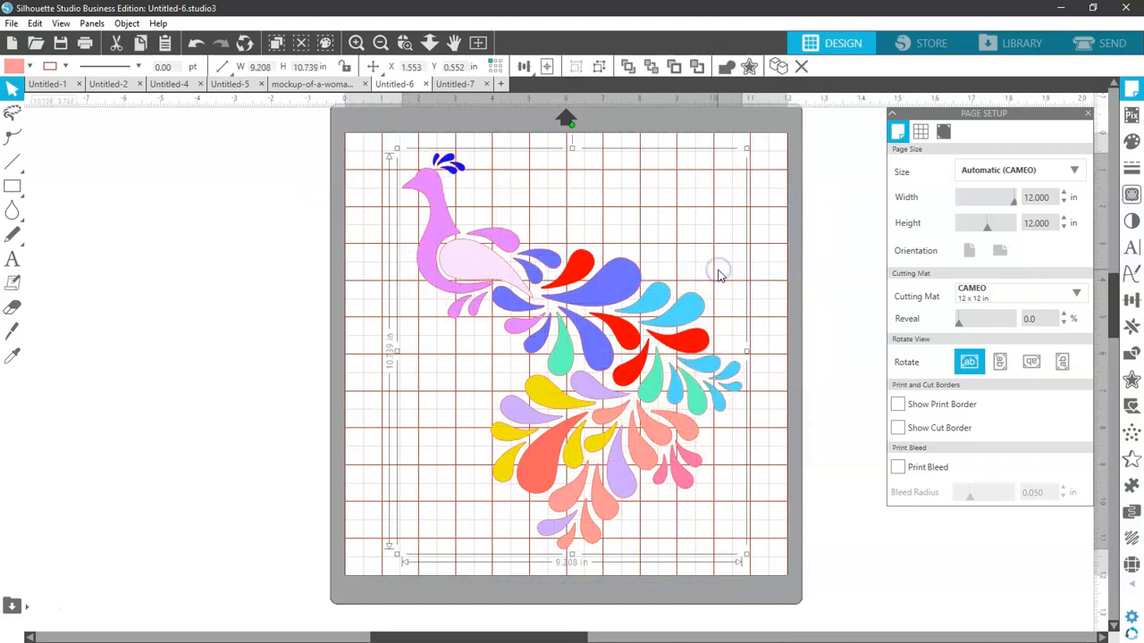
Create a 0.125 in offset with rounded corners around the grouped peacock
{"action": "left_click", "coordinate": [751, 69]}
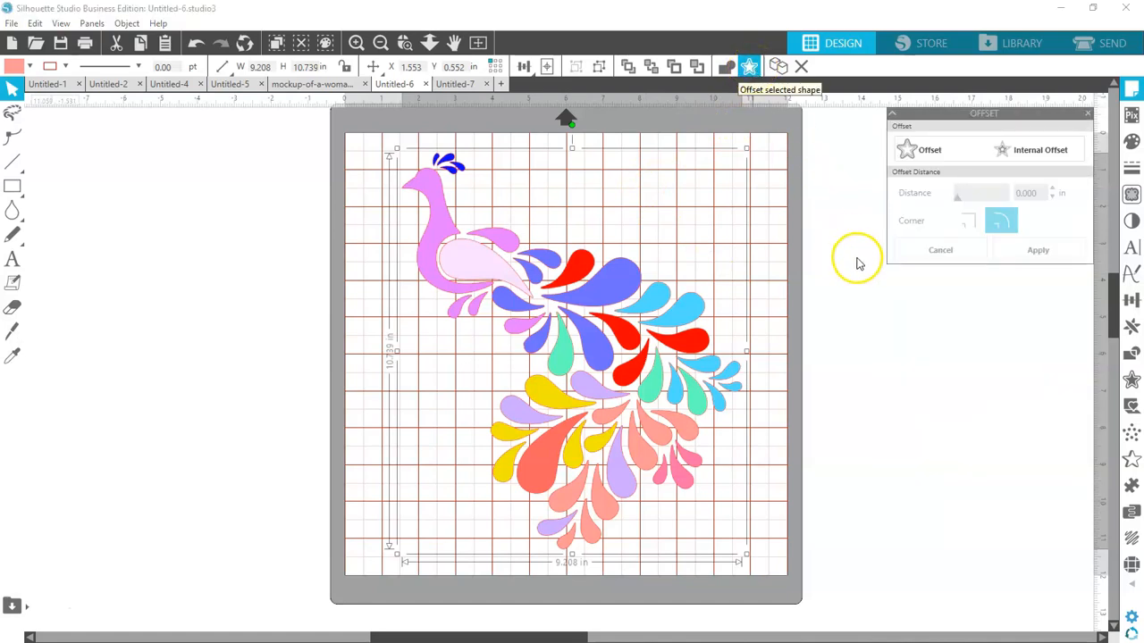
{"action": "left_click", "coordinate": [923, 158]}
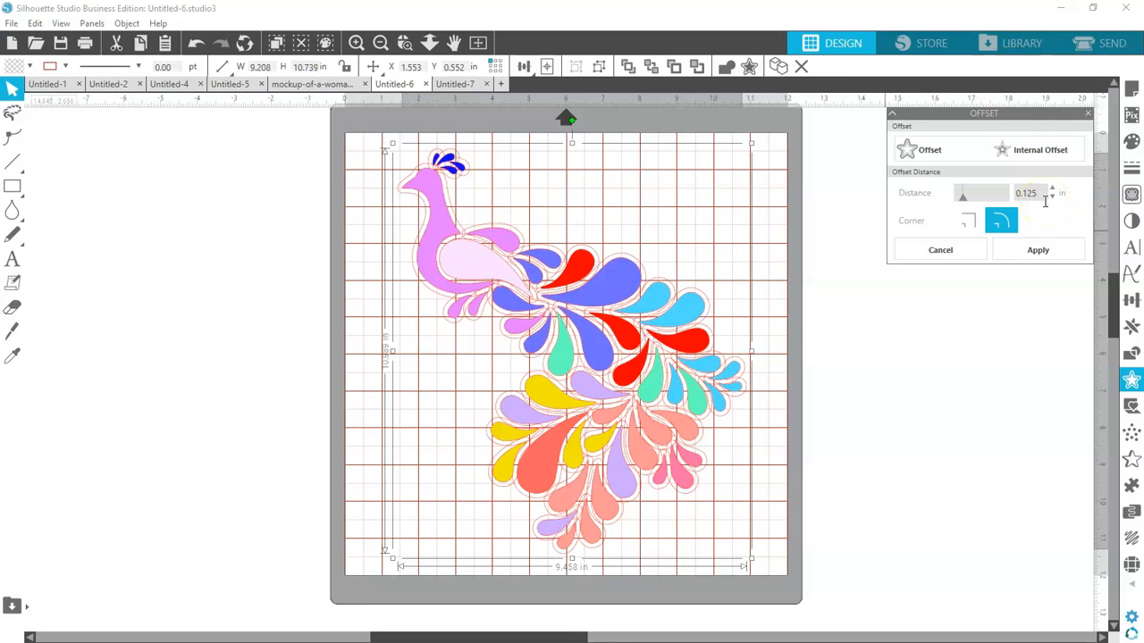
{"action": "left_click", "coordinate": [1028, 251]}
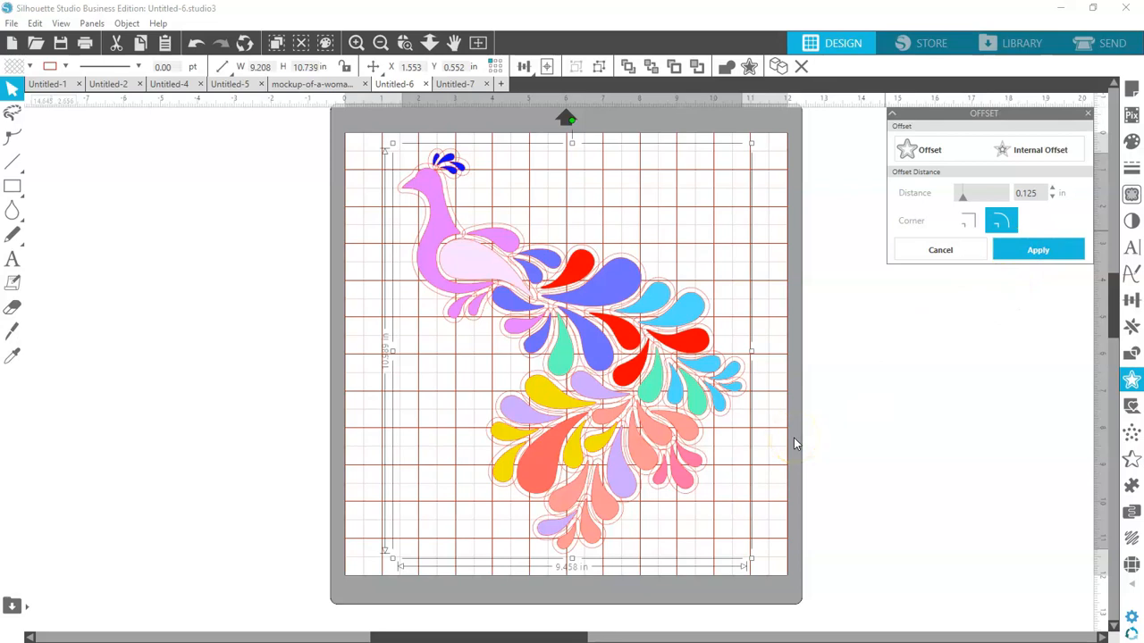
Move the coloured peacock off its offset outline and release the outline's compound path
{"action": "left_click", "coordinate": [722, 428]}
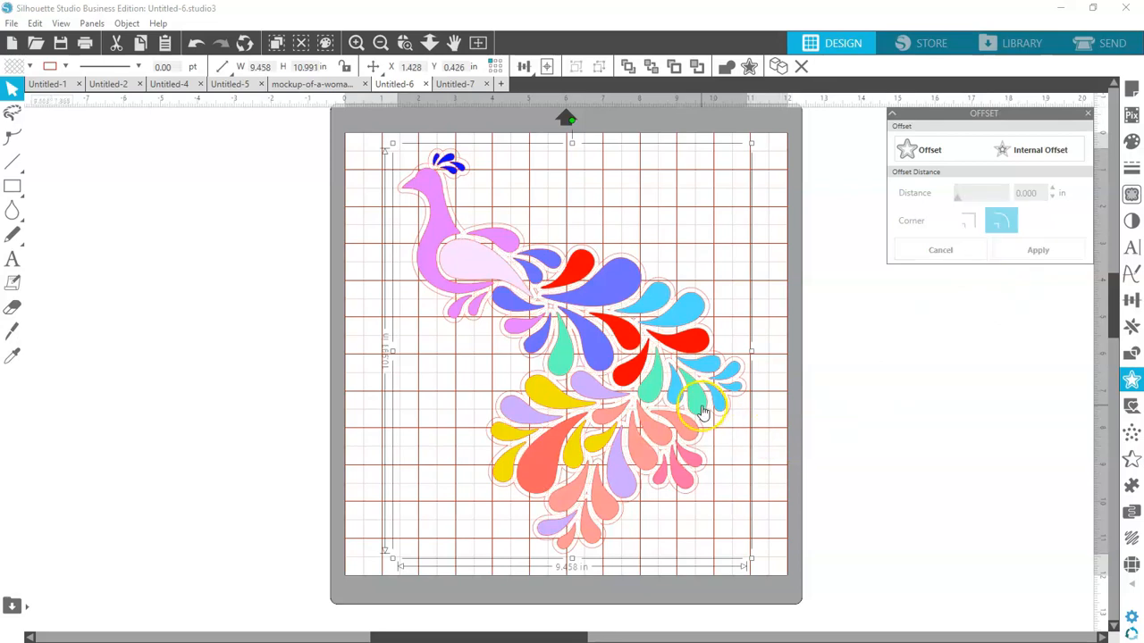
{"action": "left_click_drag", "start_coordinate": [702, 412], "coordinate": [362, 413]}
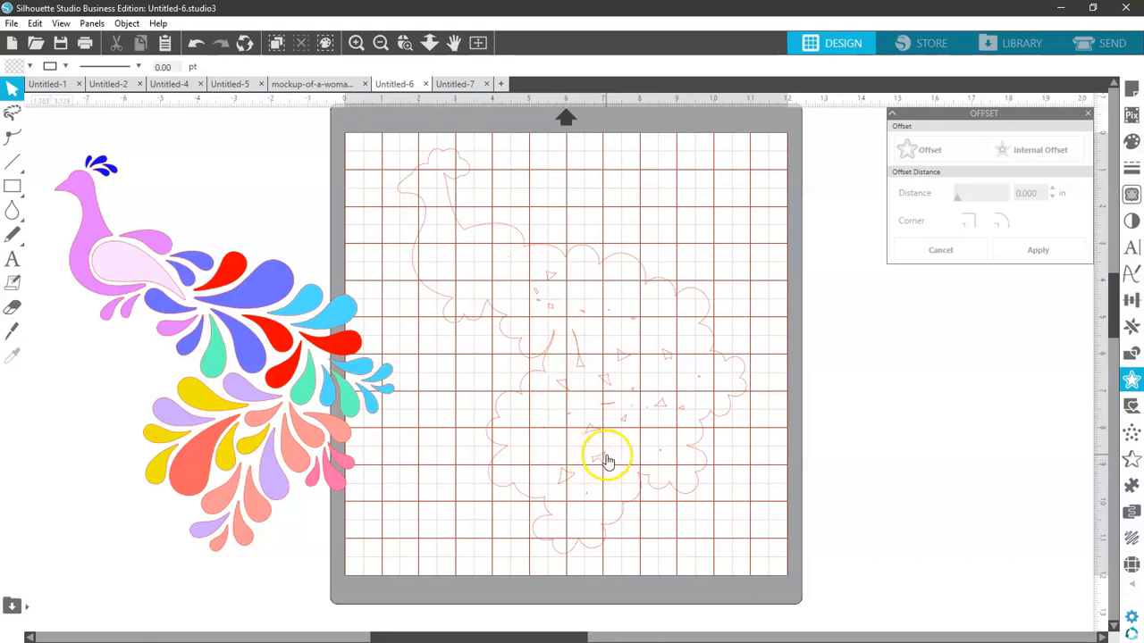
{"action": "right_click", "coordinate": [661, 493]}
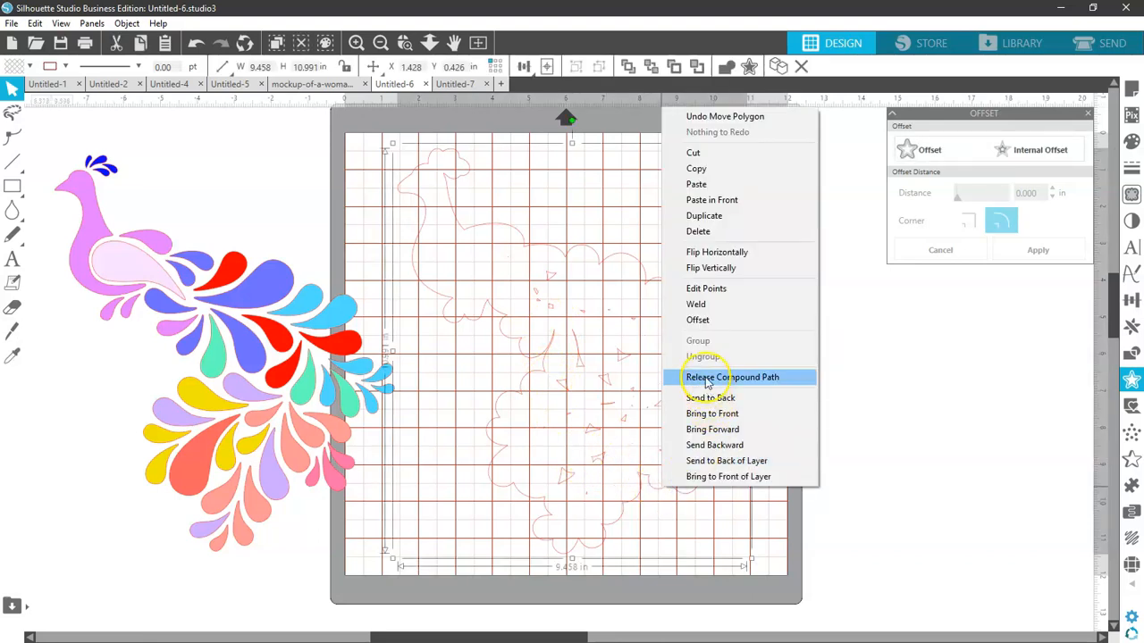
{"action": "left_click", "coordinate": [706, 379]}
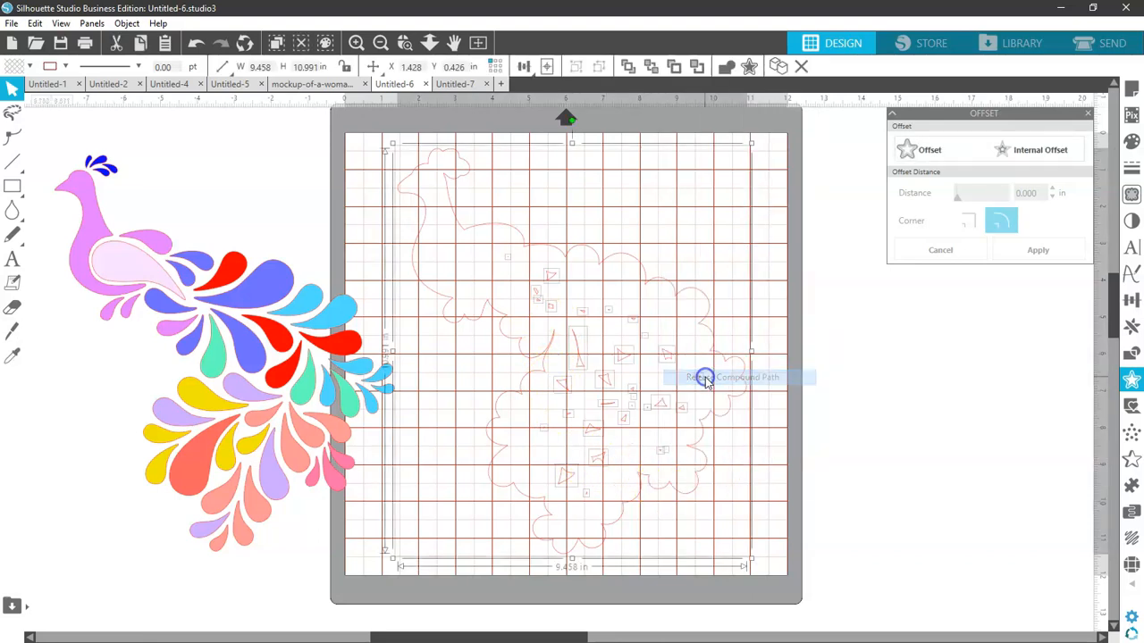
Move the outer offset outline over to the coloured peacock and delete the small inner offset scraps left on the mat
{"action": "left_click", "coordinate": [779, 417]}
{"action": "left_click_drag", "start_coordinate": [748, 400], "coordinate": [382, 376]}
{"action": "left_click_drag", "start_coordinate": [470, 218], "coordinate": [677, 617]}
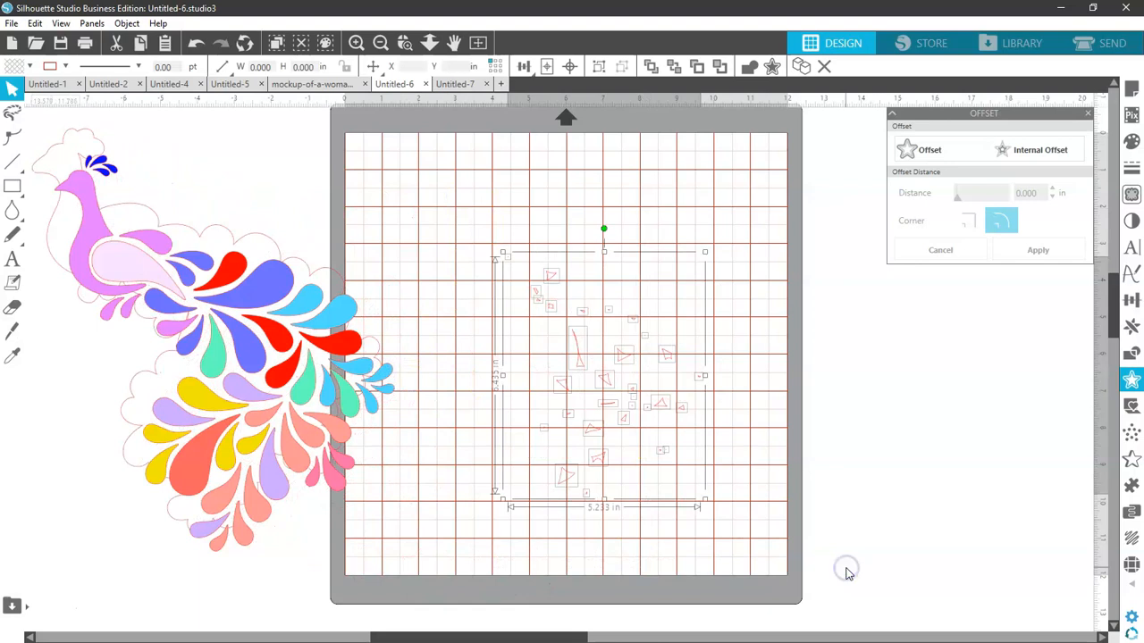
{"action": "key", "text": "Delete"}
Bring the peacock and its outline back onto the mat, and shift the coloured peacock clear of the outline
{"action": "left_click_drag", "start_coordinate": [339, 357], "coordinate": [674, 379]}
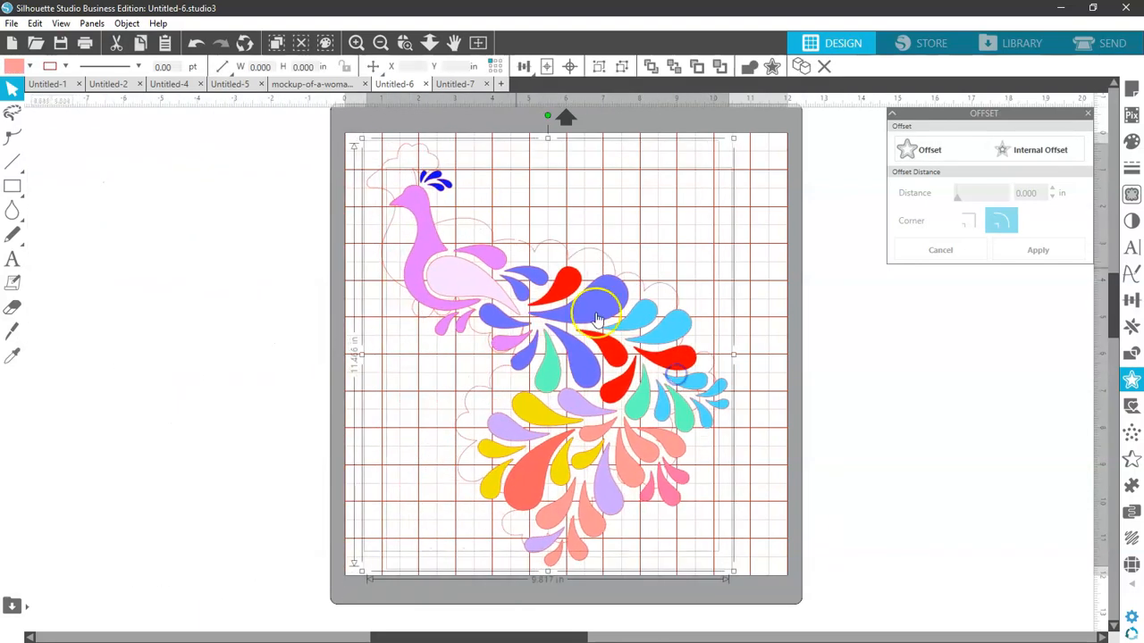
{"action": "left_click", "coordinate": [356, 43]}
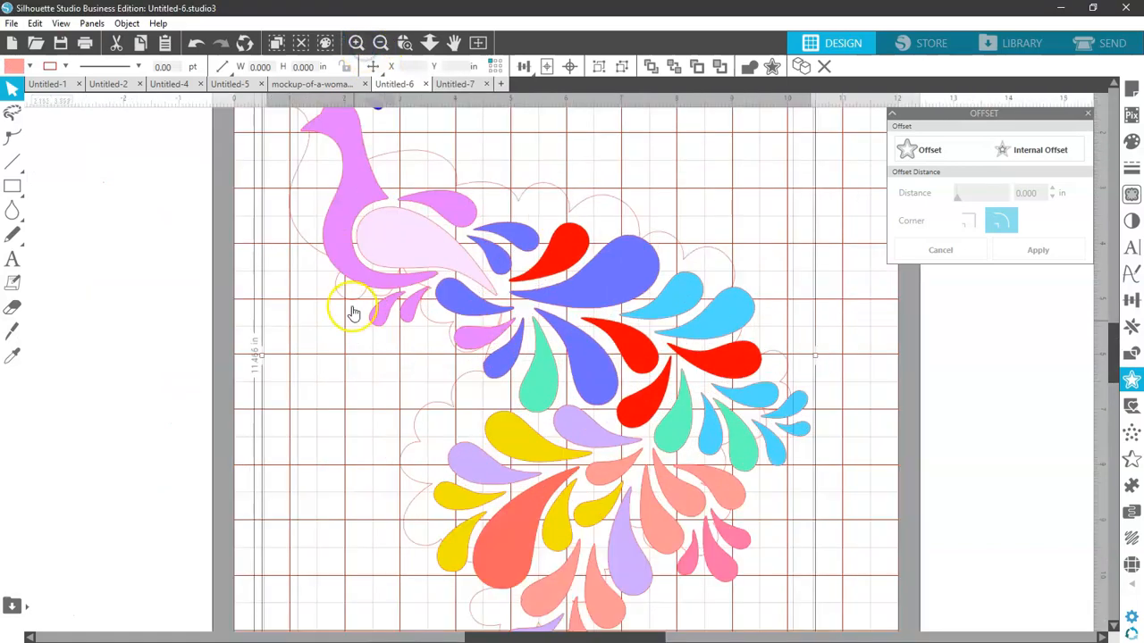
{"action": "left_click_drag", "start_coordinate": [551, 396], "coordinate": [829, 376]}
{"action": "left_click", "coordinate": [863, 391]}
{"action": "left_click", "coordinate": [547, 405]}
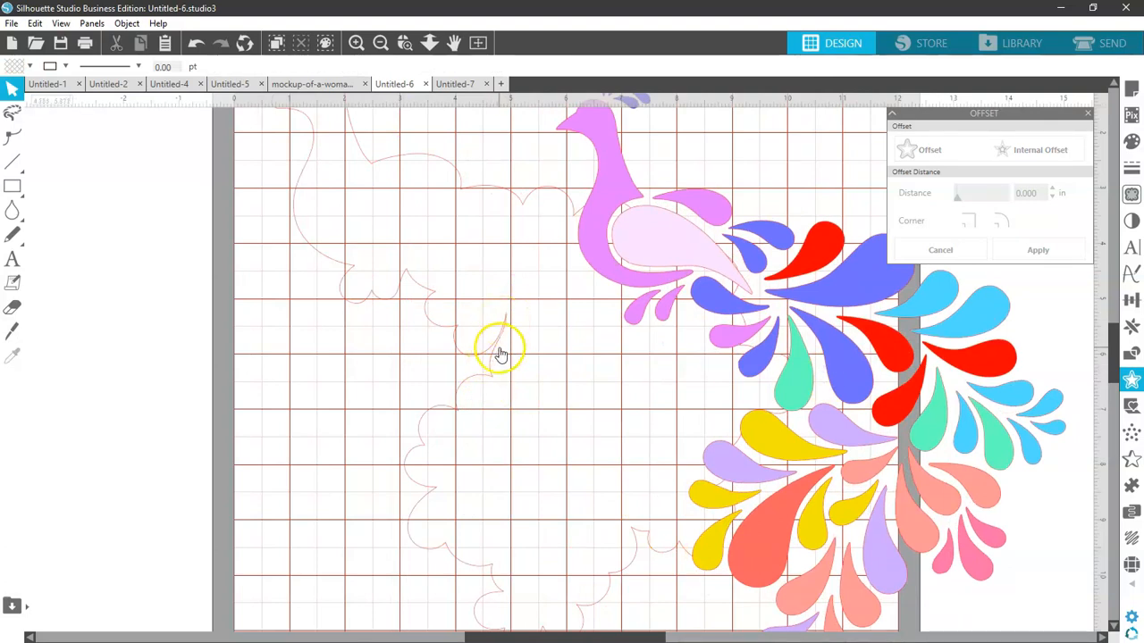
Delete the edit point at the tip of the outline's narrow inward spike between the legs and the lower tail
{"action": "left_click", "coordinate": [355, 44]}
{"action": "left_click", "coordinate": [355, 44]}
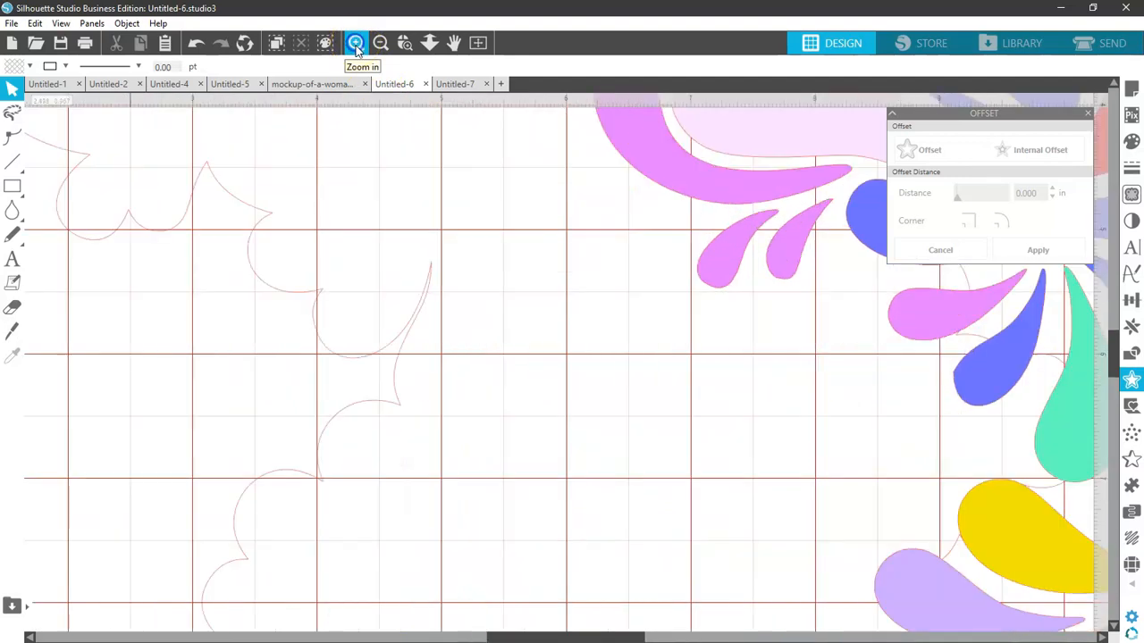
{"action": "left_click", "coordinate": [407, 344]}
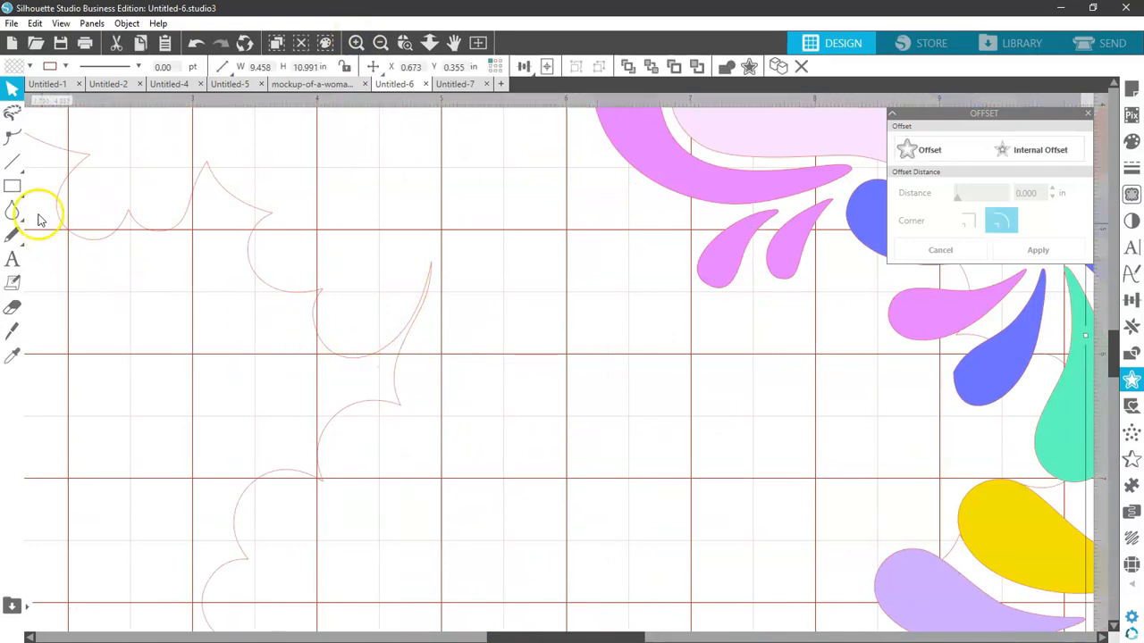
{"action": "left_click", "coordinate": [12, 139]}
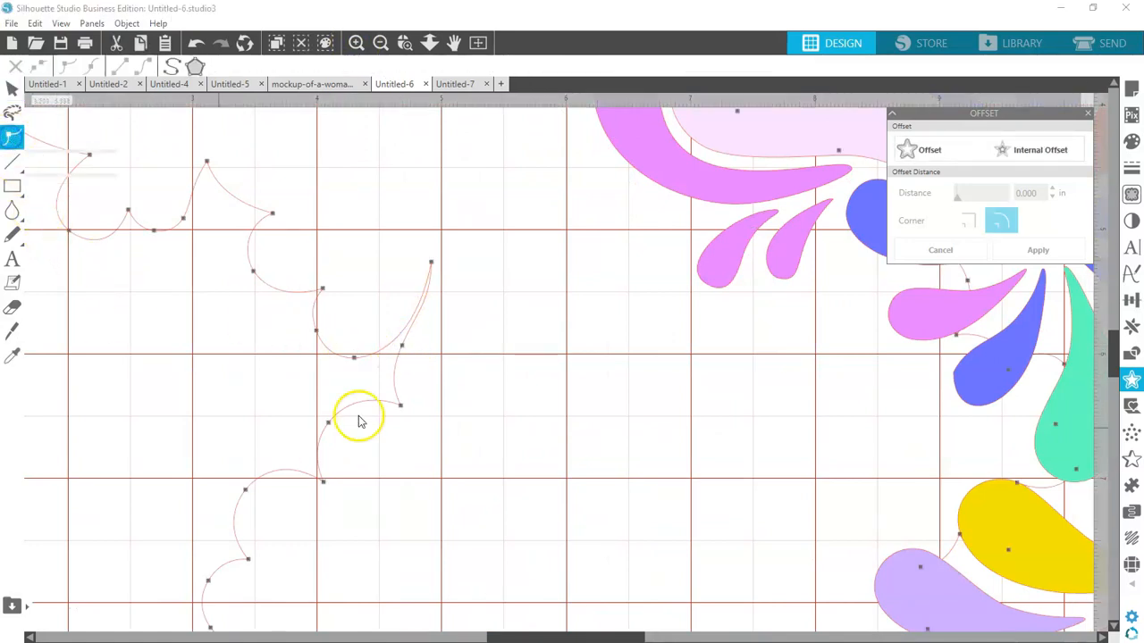
{"action": "left_click", "coordinate": [430, 264]}
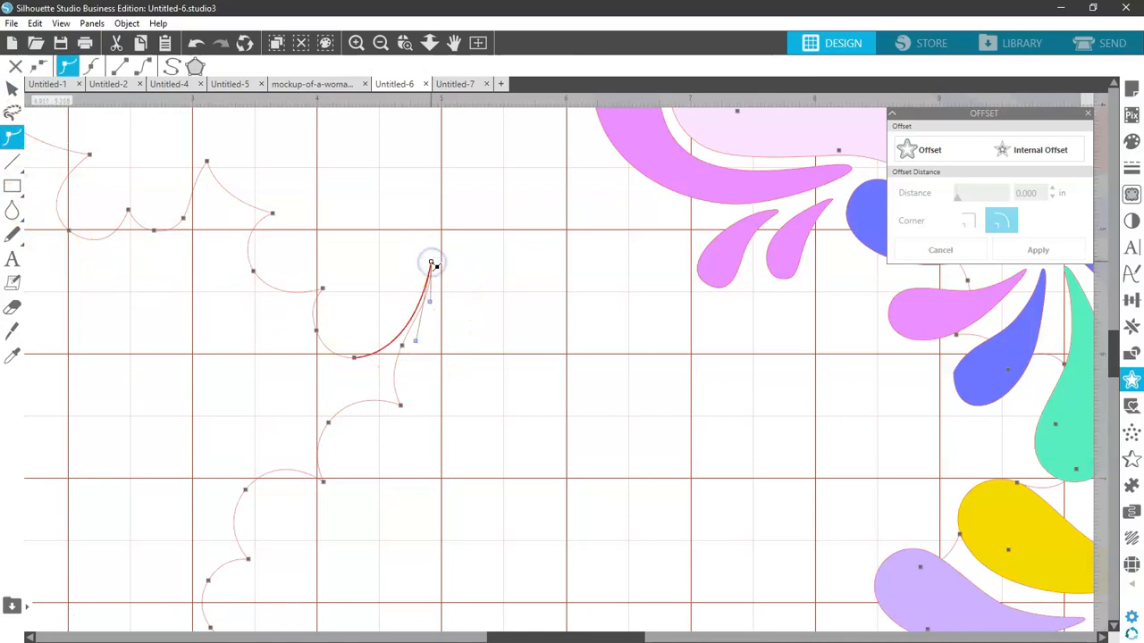
{"action": "key", "text": "Delete"}
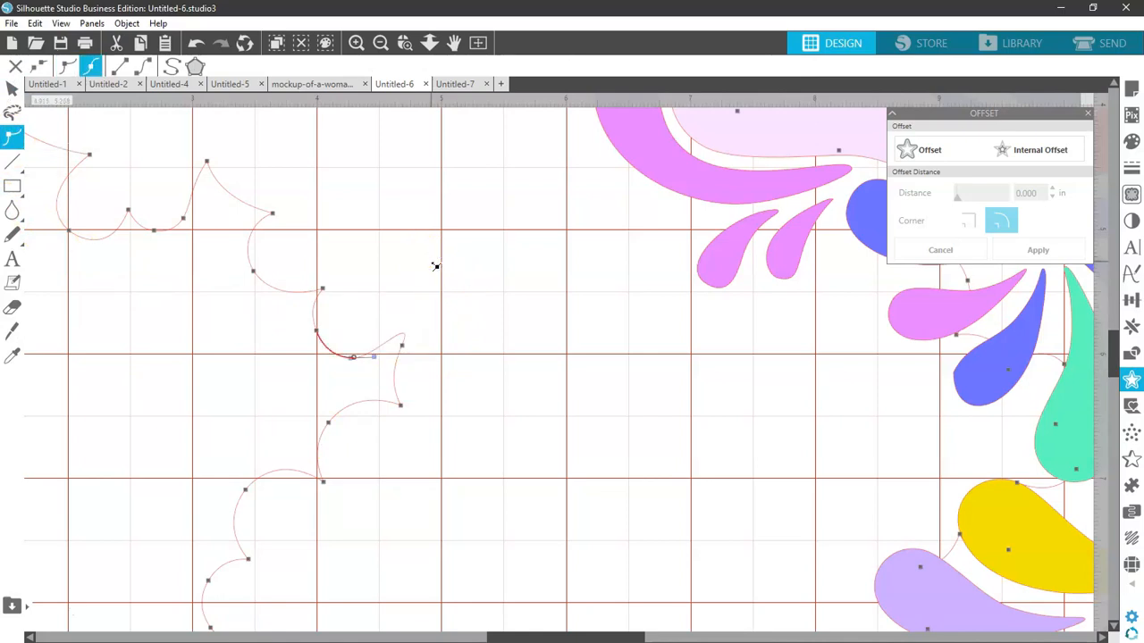
Move the coloured peacock back over its cleaned-up offset outline
{"action": "left_click", "coordinate": [825, 293]}
{"action": "left_click_drag", "start_coordinate": [790, 255], "coordinate": [157, 201]}
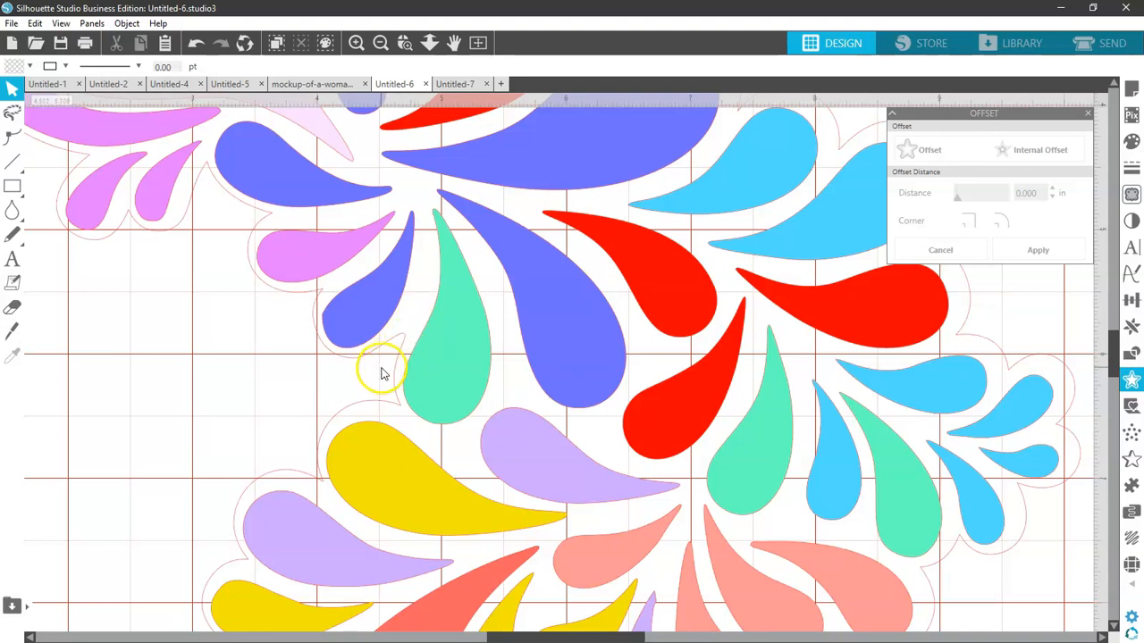
{"action": "left_click", "coordinate": [479, 45]}
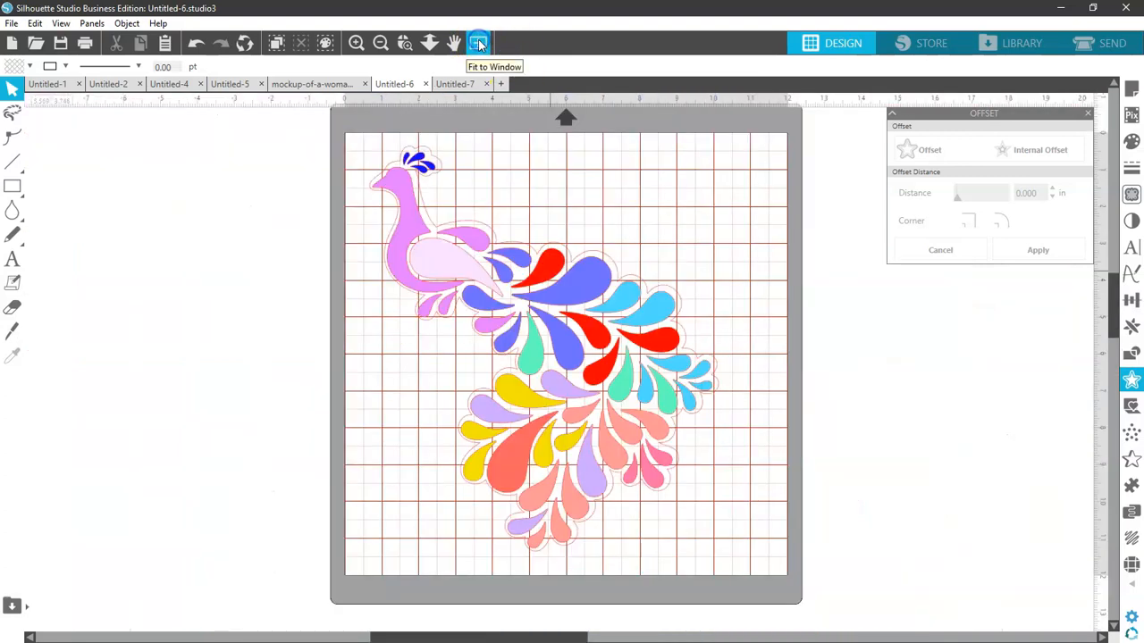
Center the peacock and its outline on the page and align them to each other's centers
{"action": "left_click", "coordinate": [593, 284]}
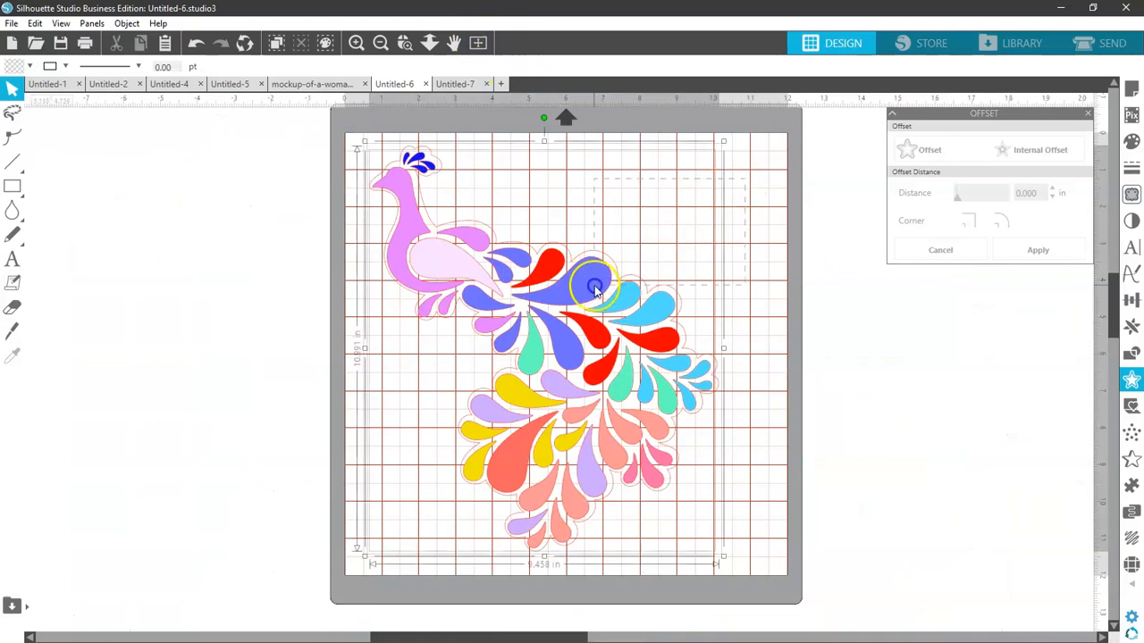
{"action": "left_click", "coordinate": [1131, 299]}
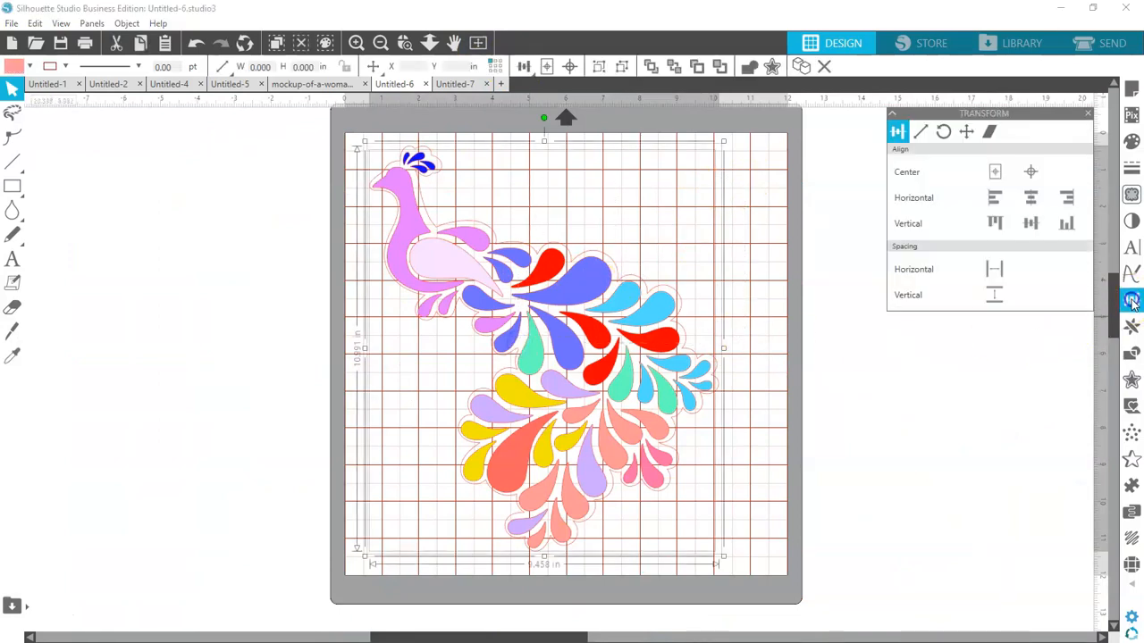
{"action": "left_click", "coordinate": [993, 175]}
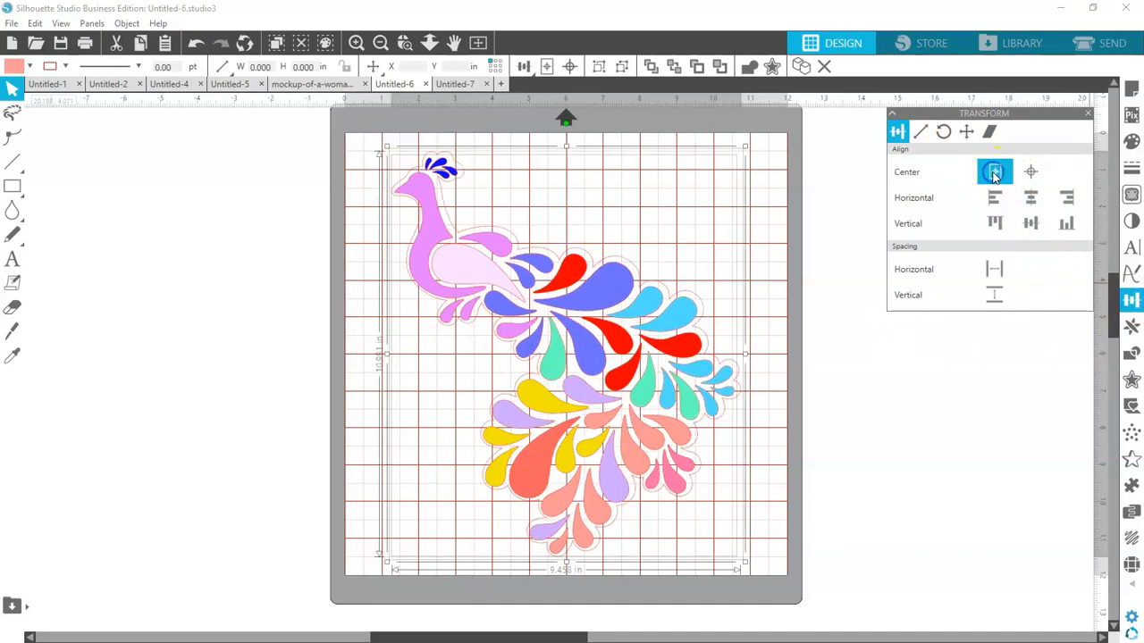
{"action": "left_click", "coordinate": [1032, 175]}
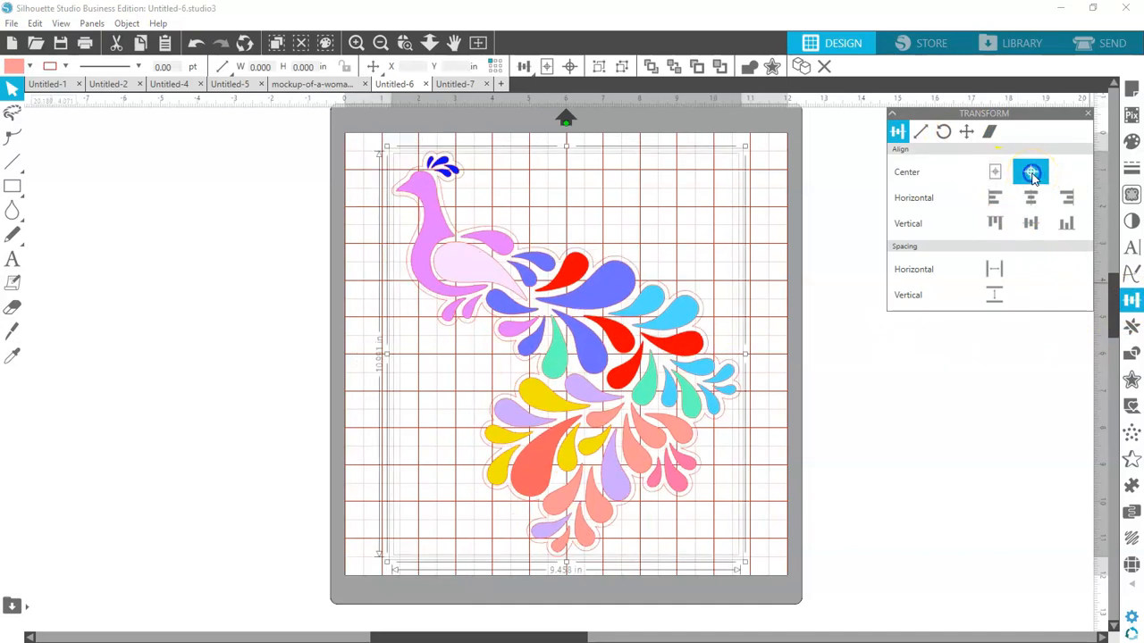
{"action": "left_click", "coordinate": [798, 456]}
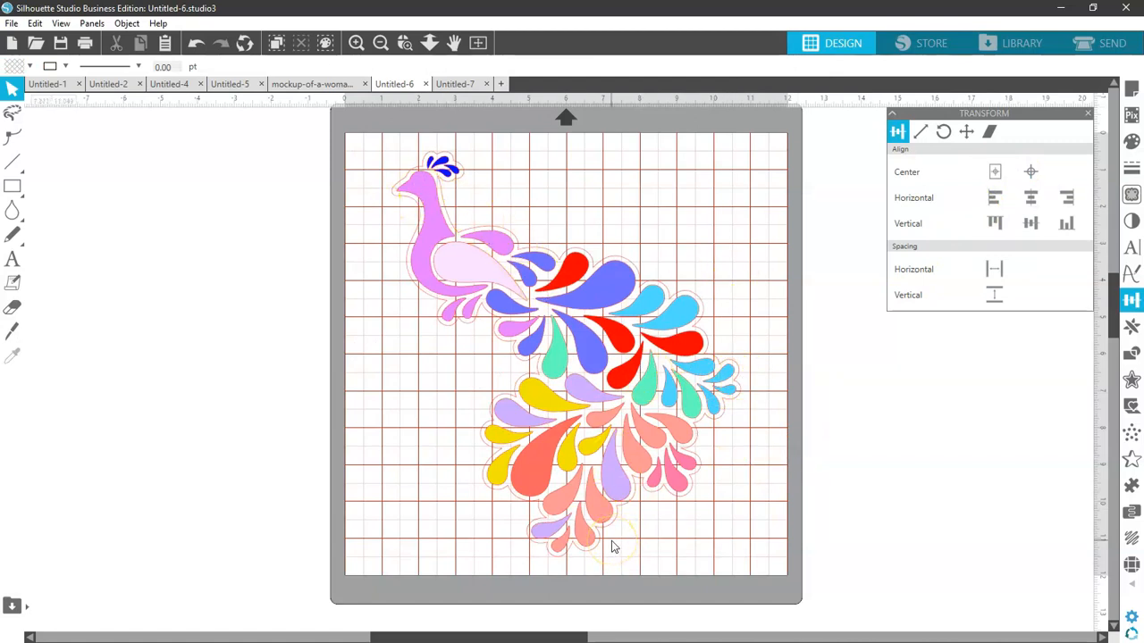
Shift the coloured peacock off its outline and align the two on their centers again
{"action": "left_click_drag", "start_coordinate": [613, 524], "coordinate": [574, 511]}
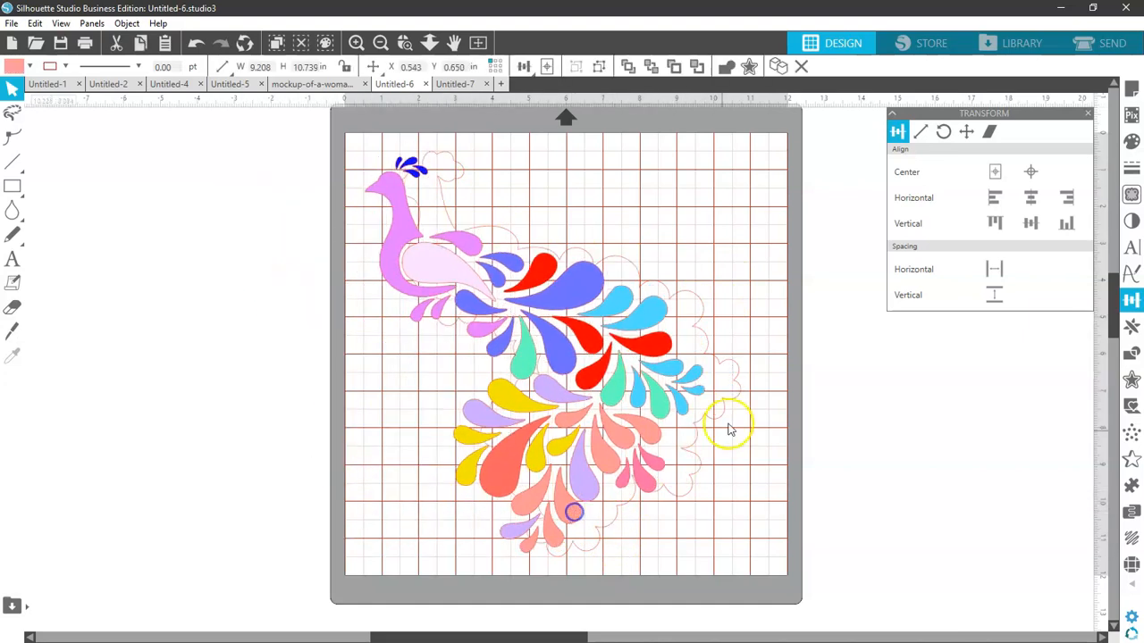
{"action": "left_click", "coordinate": [1030, 172]}
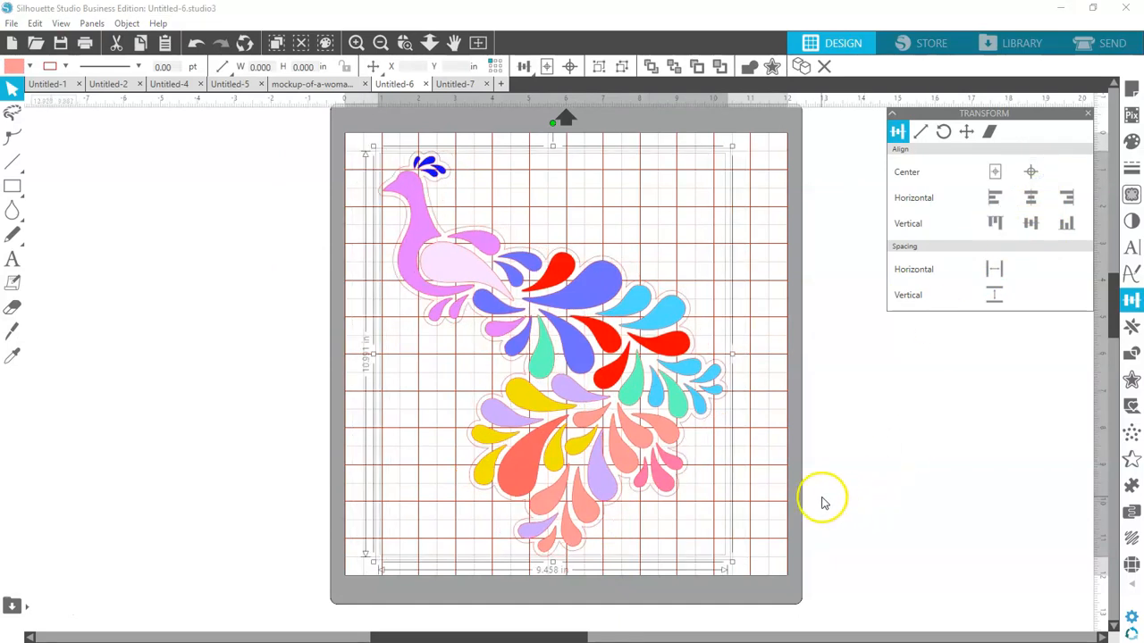
{"action": "left_click", "coordinate": [806, 474]}
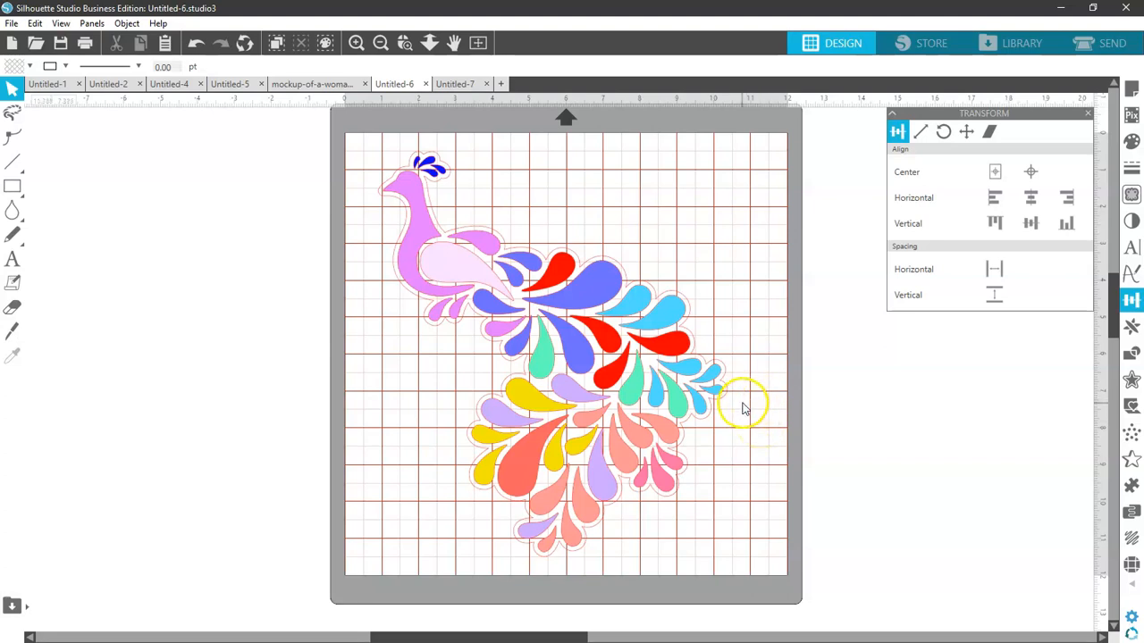
Check in the send view which of the design's lines are set to cut
{"action": "left_click", "coordinate": [1095, 42]}
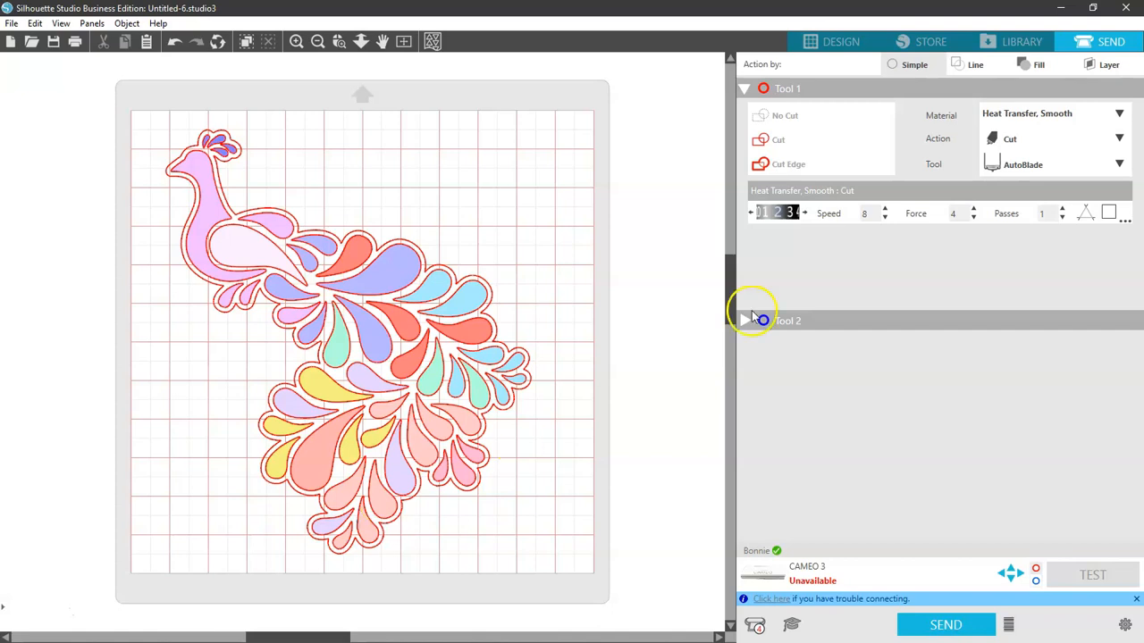
{"action": "left_click", "coordinate": [835, 47]}
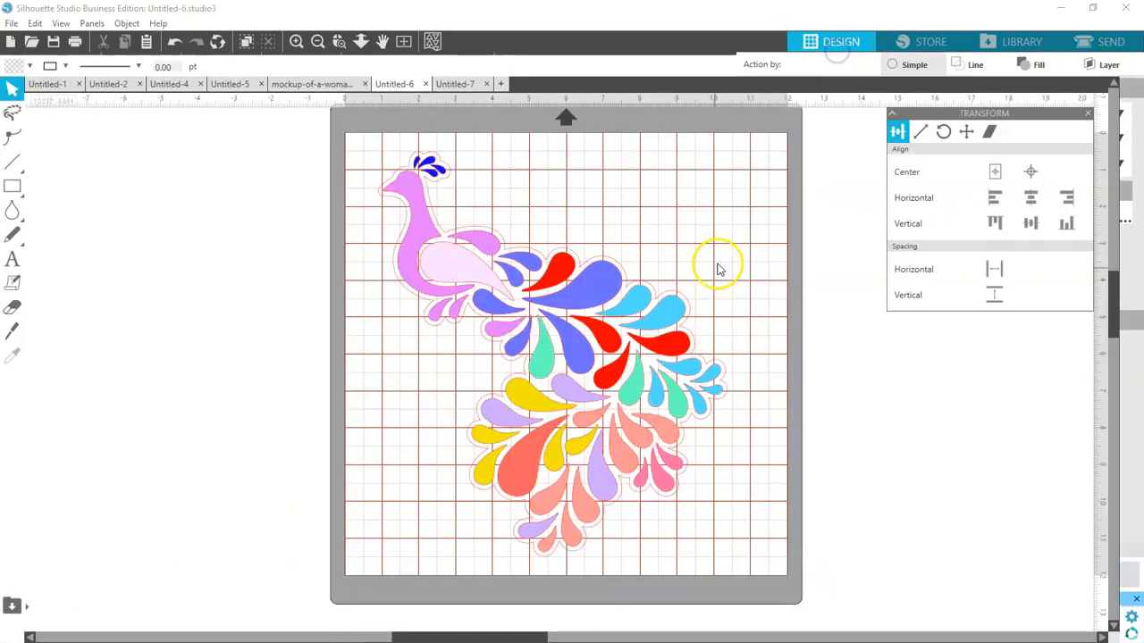
Move the outline off the mat and set the coloured peacock's line colour to none
{"action": "left_click_drag", "start_coordinate": [729, 404], "coordinate": [314, 399]}
{"action": "left_click_drag", "start_coordinate": [365, 134], "coordinate": [804, 587]}
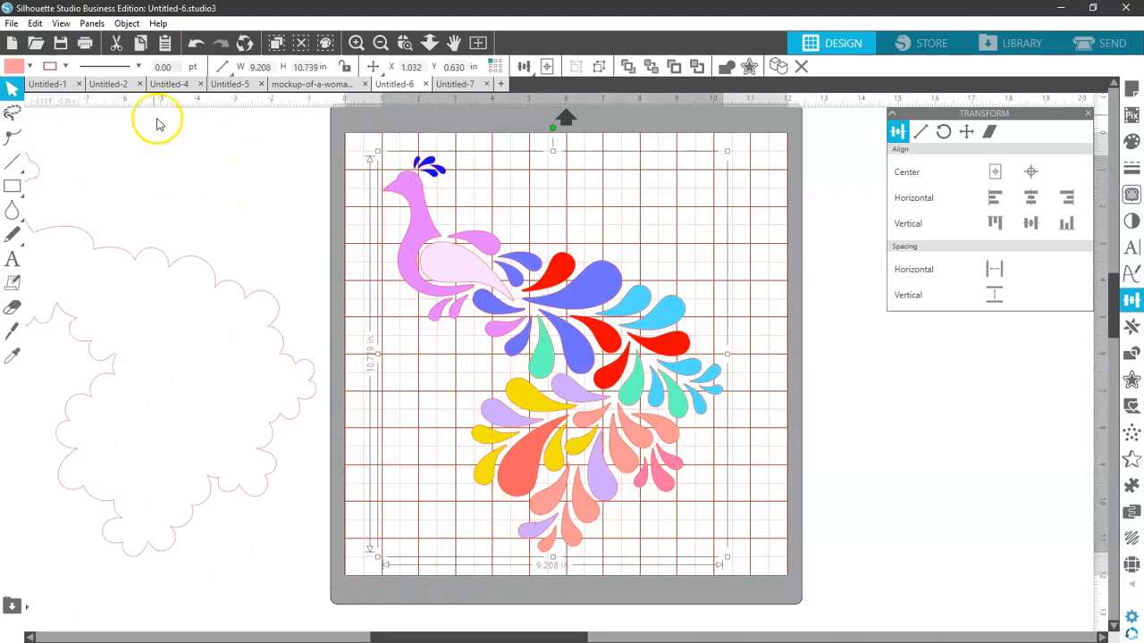
{"action": "left_click", "coordinate": [65, 69]}
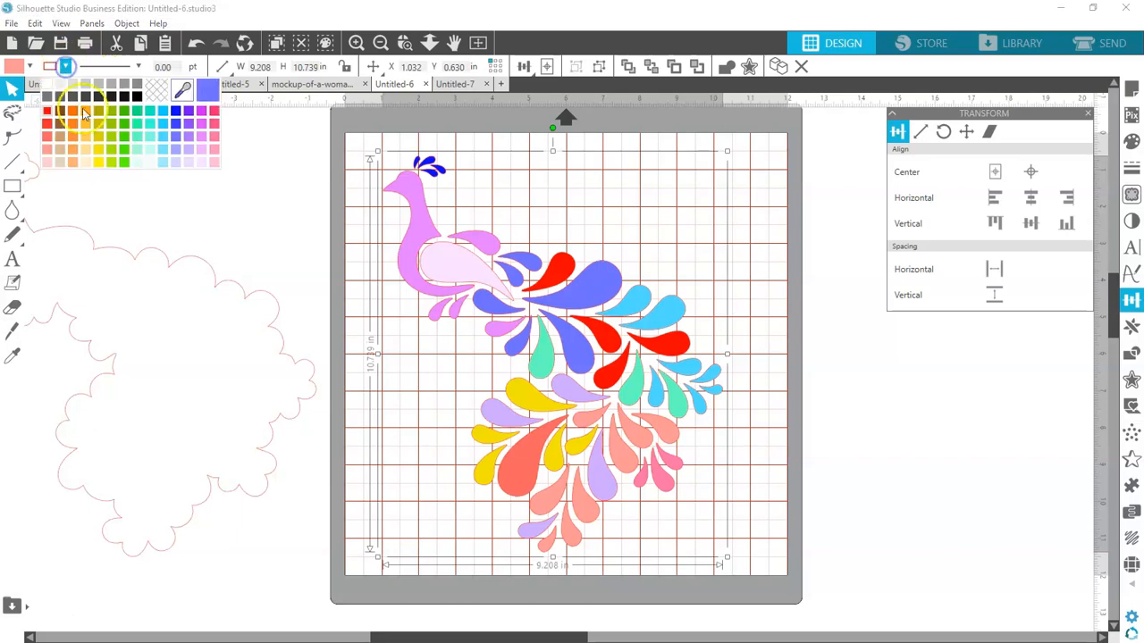
{"action": "left_click", "coordinate": [155, 93]}
Bring the outline back onto the coloured peacock and align both on their centers
{"action": "left_click_drag", "start_coordinate": [216, 281], "coordinate": [600, 301]}
{"action": "key", "text": "ctrl+a"}
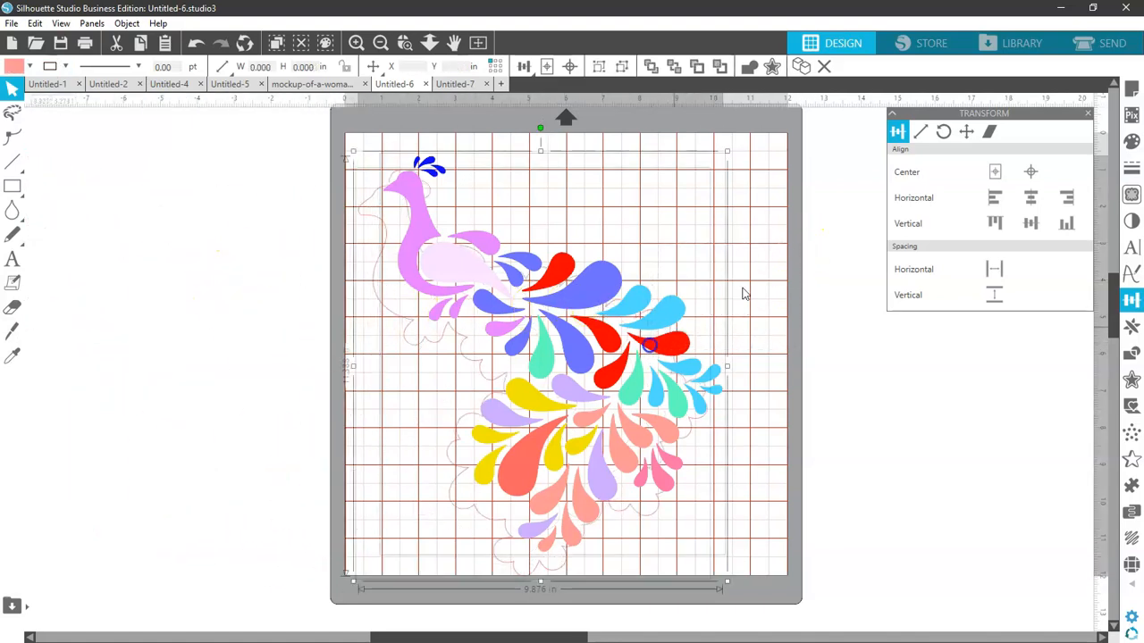
{"action": "left_click", "coordinate": [1027, 172]}
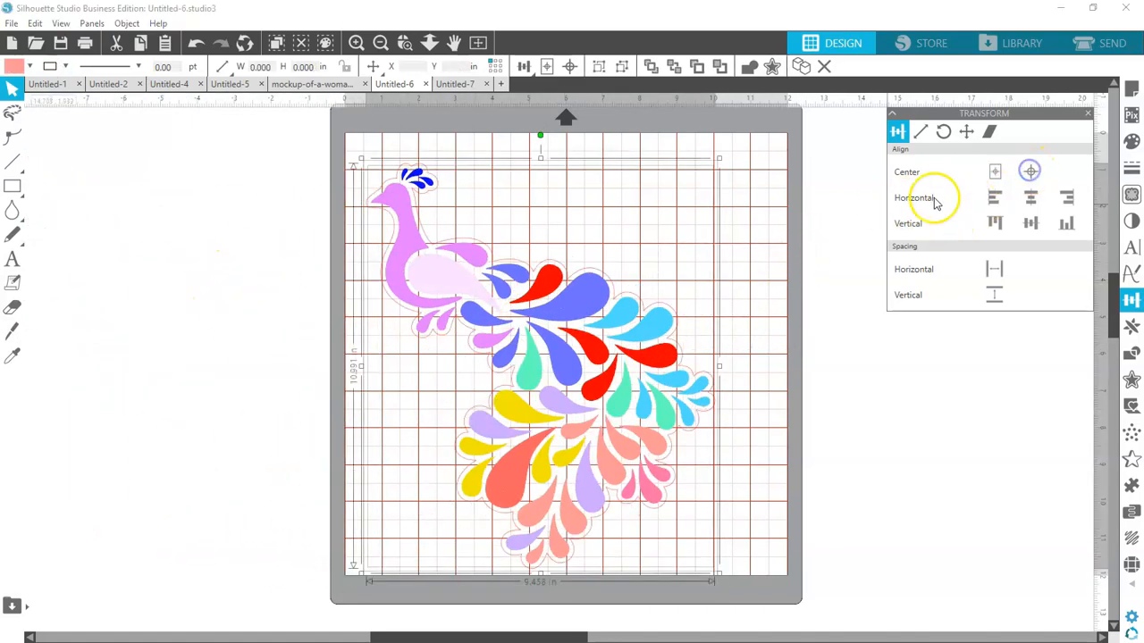
Set the cut action by line colour, cutting only the red outline and leaving the No Color lines uncut
{"action": "left_click", "coordinate": [1099, 44]}
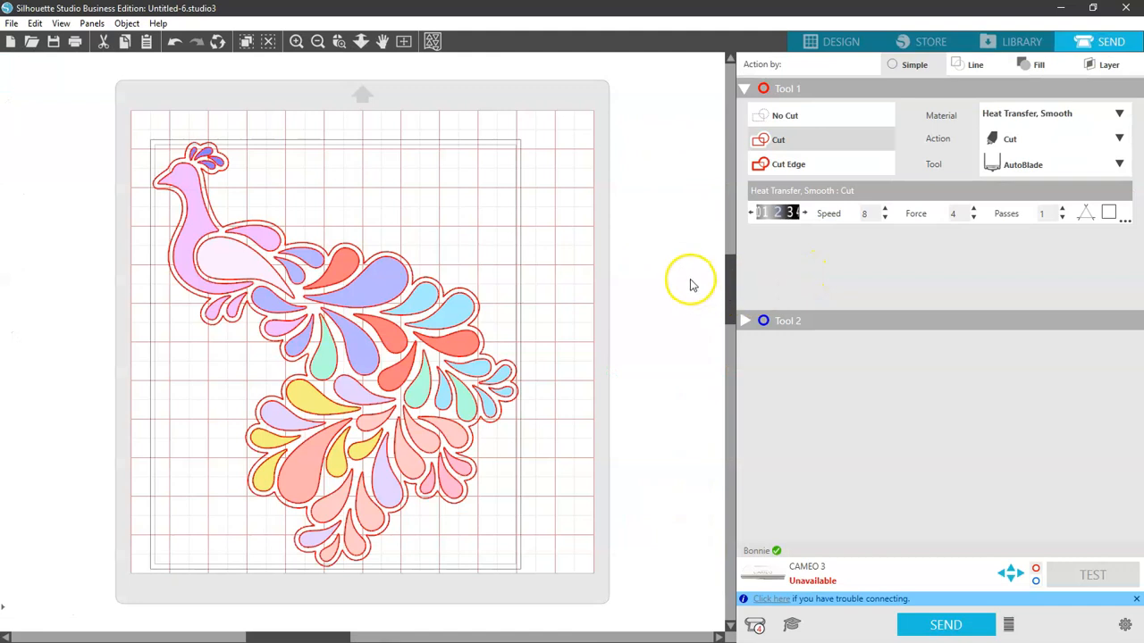
{"action": "left_click", "coordinate": [973, 70]}
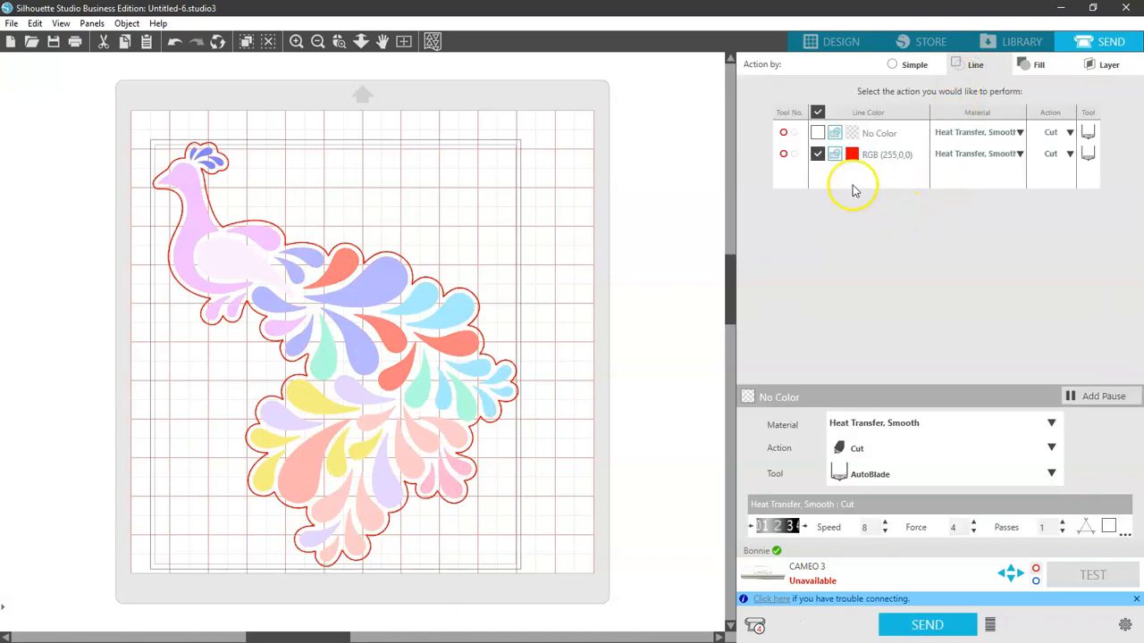
{"action": "left_click", "coordinate": [817, 132]}
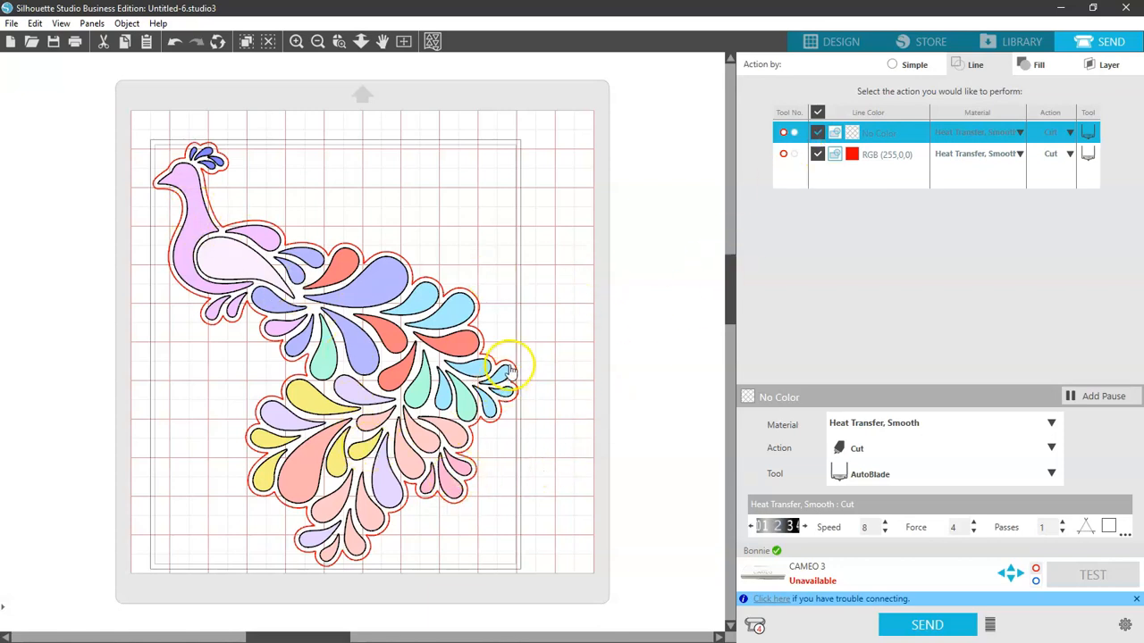
{"action": "left_click", "coordinate": [817, 133]}
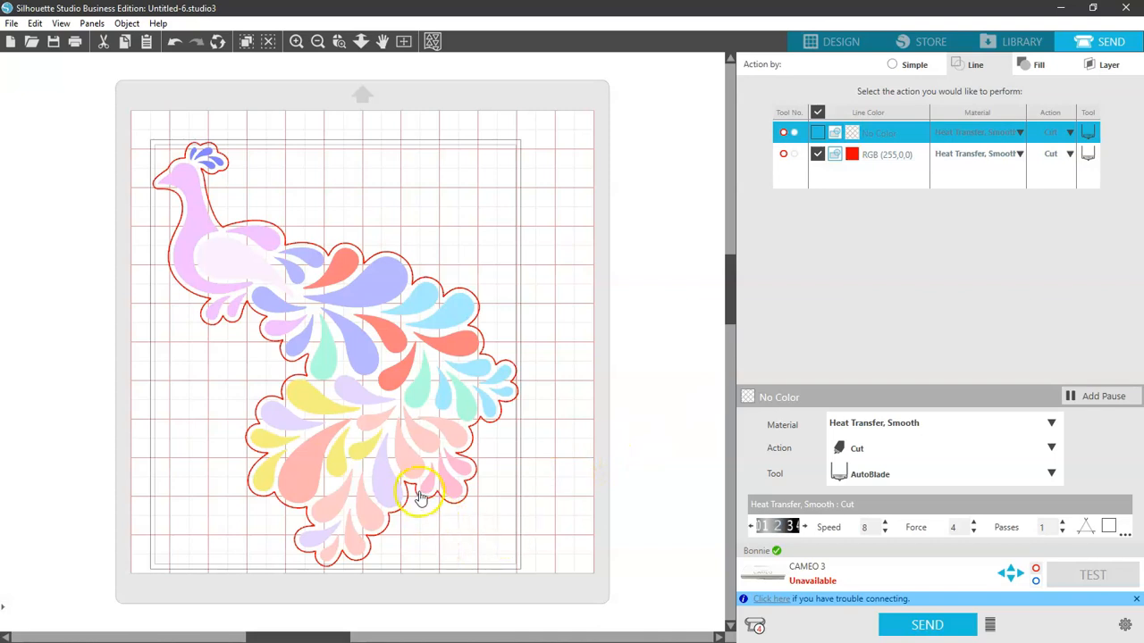
Return to the design view and group the coloured peacock with its outline
{"action": "left_click", "coordinate": [840, 39]}
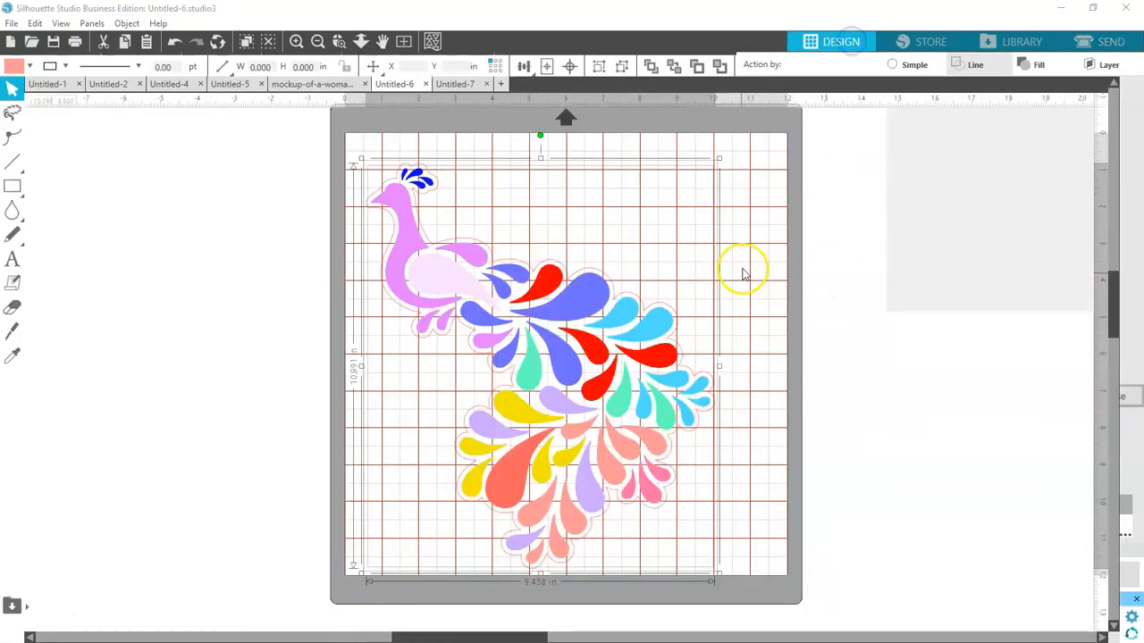
{"action": "key", "text": "ctrl+a"}
{"action": "right_click", "coordinate": [624, 367]}
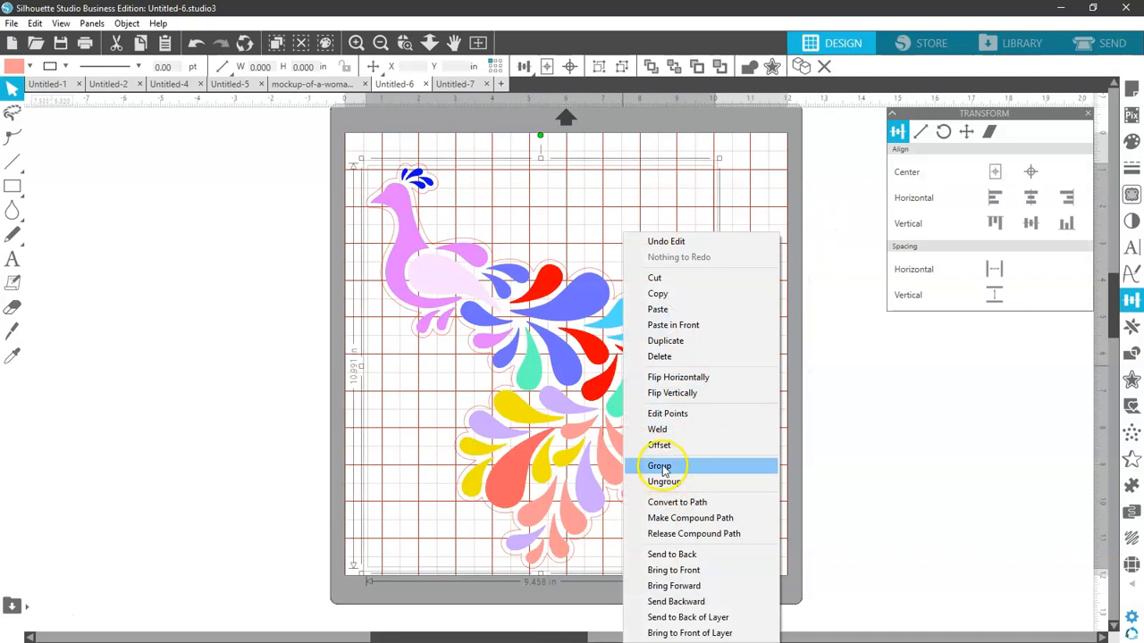
{"action": "left_click", "coordinate": [661, 465]}
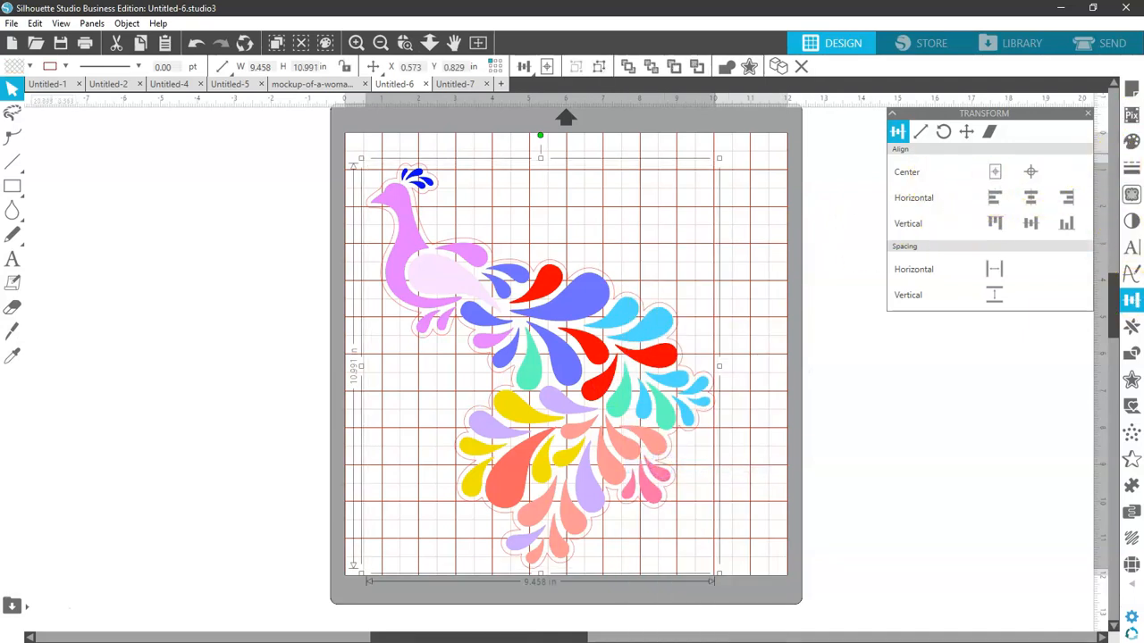
Add Type 1 registration marks with a thickness of 1.00 and an inset of 0.394 in
{"action": "left_click", "coordinate": [1133, 89]}
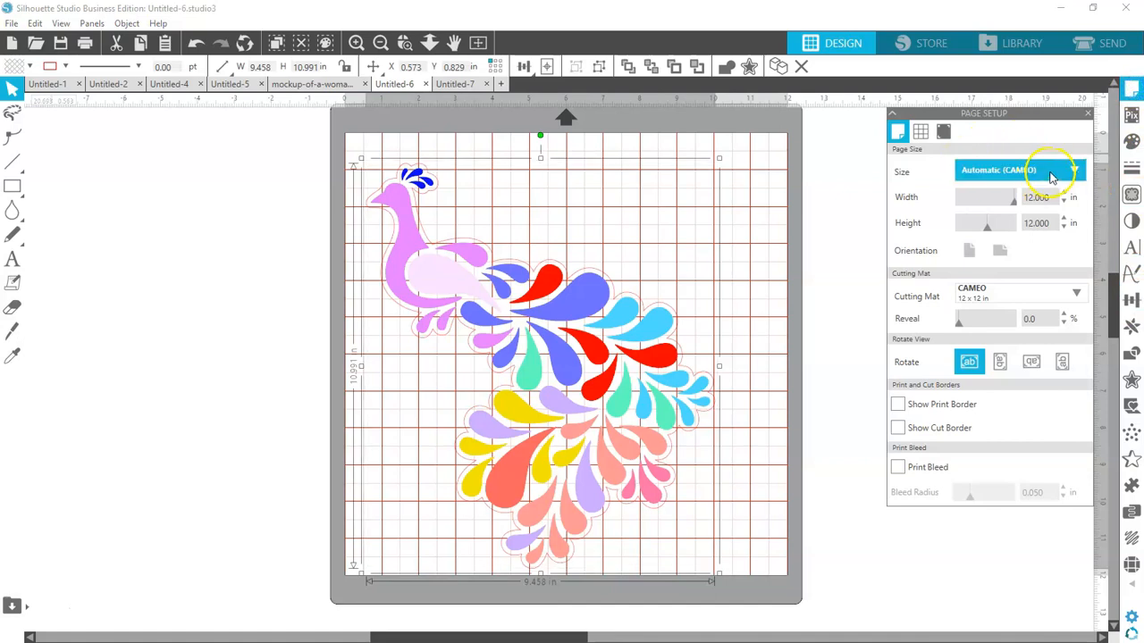
{"action": "left_click", "coordinate": [944, 131]}
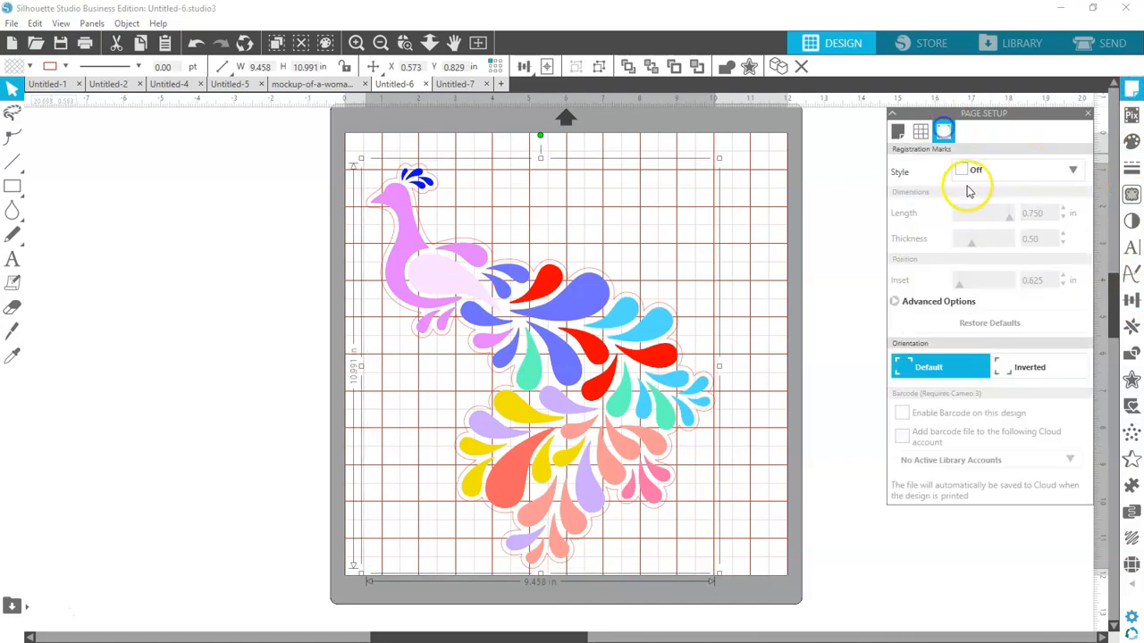
{"action": "left_click", "coordinate": [972, 170]}
{"action": "left_click", "coordinate": [980, 208]}
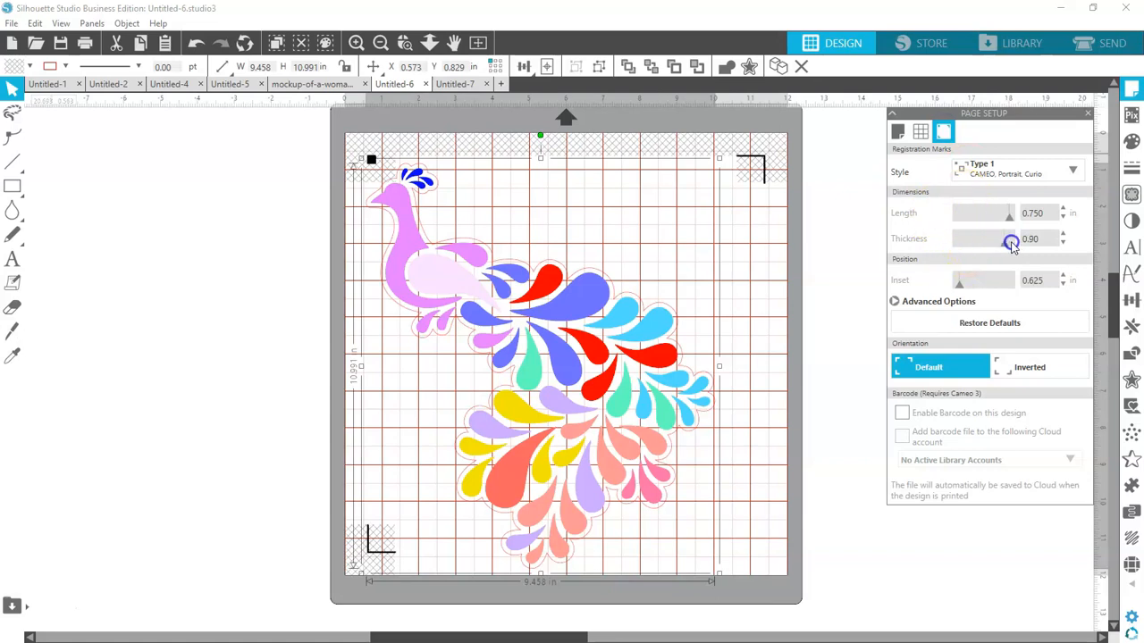
{"action": "left_click_drag", "start_coordinate": [959, 285], "coordinate": [949, 286]}
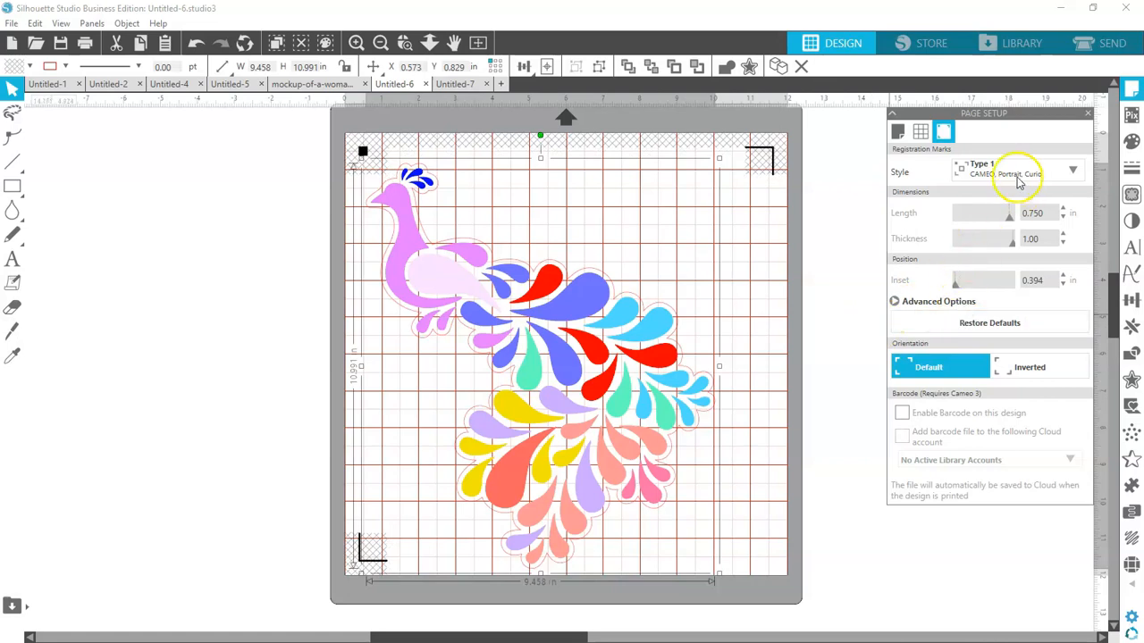
Set the page size to Current Printer in portrait orientation
{"action": "left_click", "coordinate": [898, 132]}
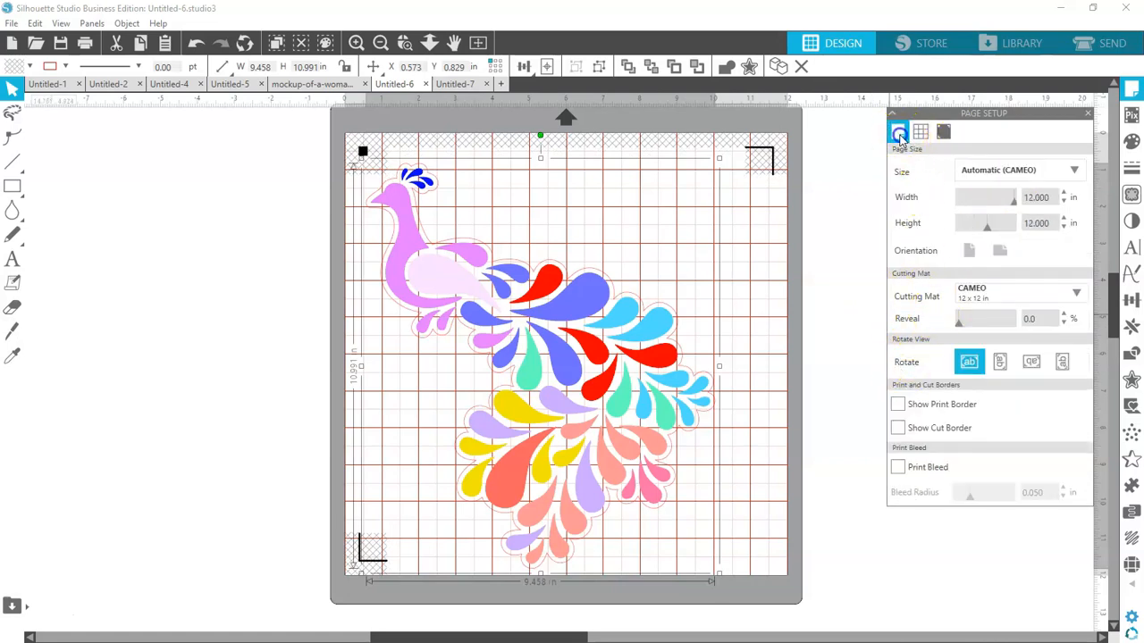
{"action": "left_click", "coordinate": [1077, 171]}
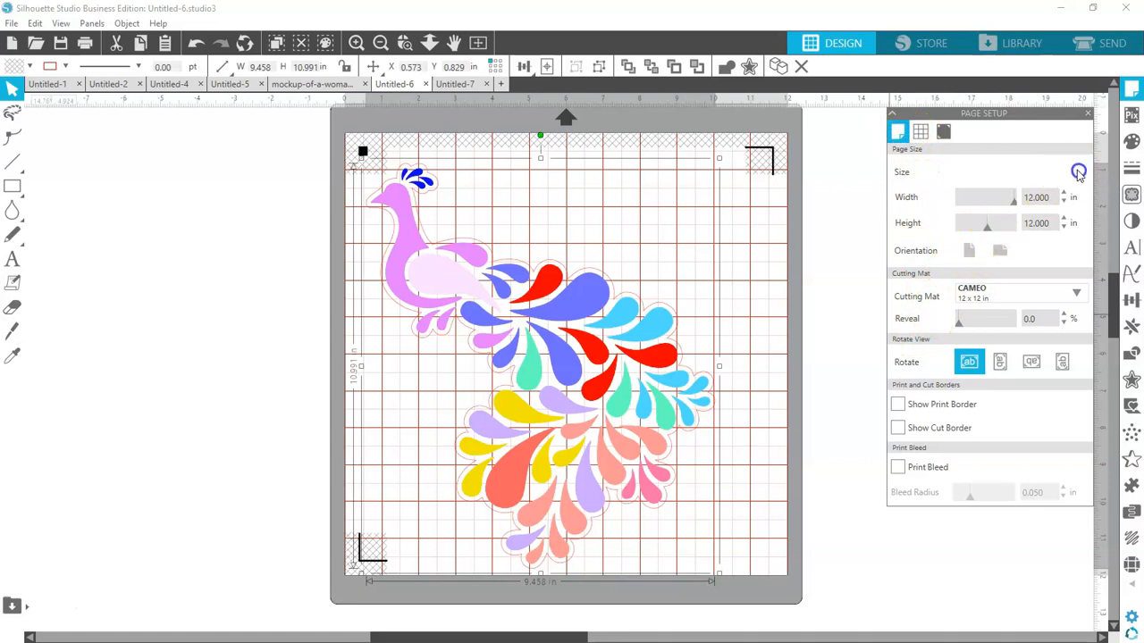
{"action": "left_click", "coordinate": [1014, 247]}
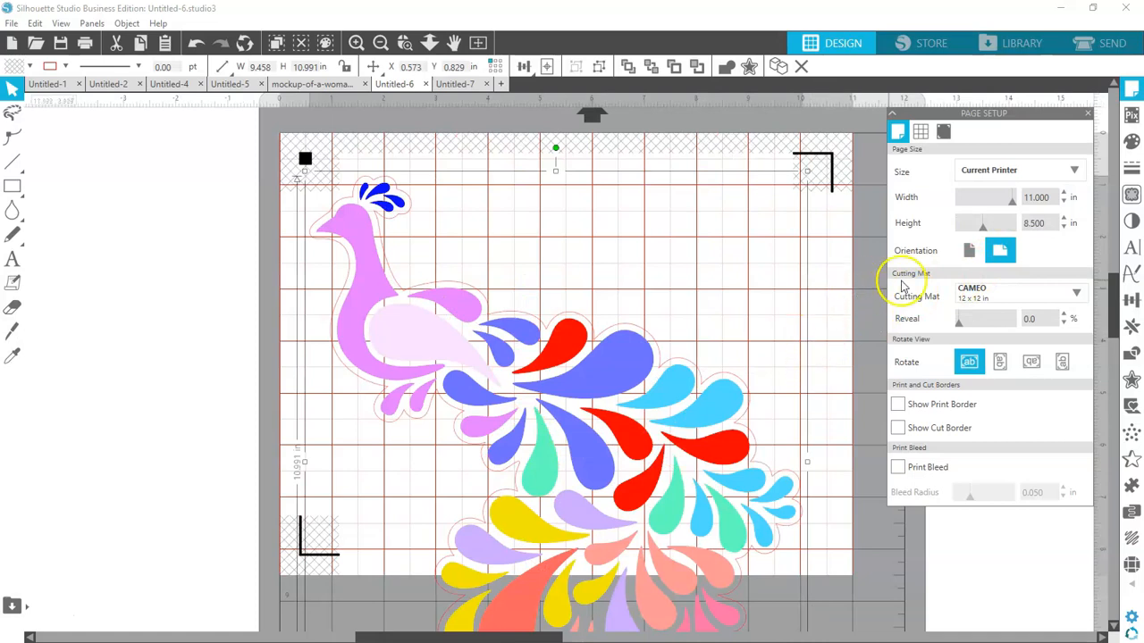
{"action": "left_click", "coordinate": [971, 256]}
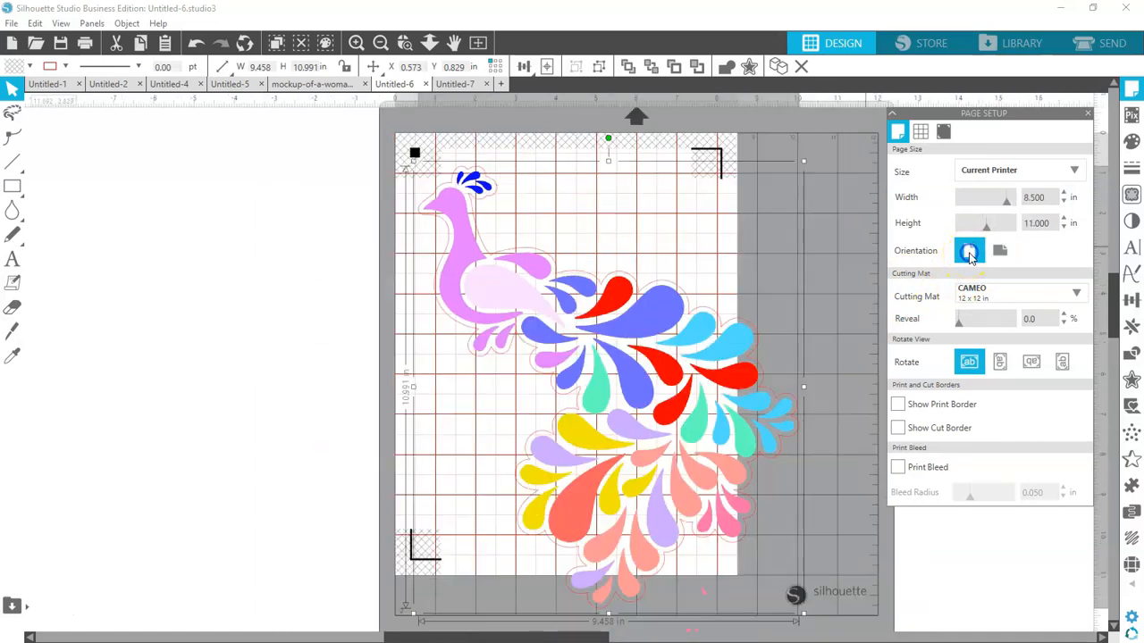
Shrink the grouped peacock to about 4.33 by 5.03 in and place it inside the registration marks
{"action": "left_click_drag", "start_coordinate": [753, 396], "coordinate": [736, 375]}
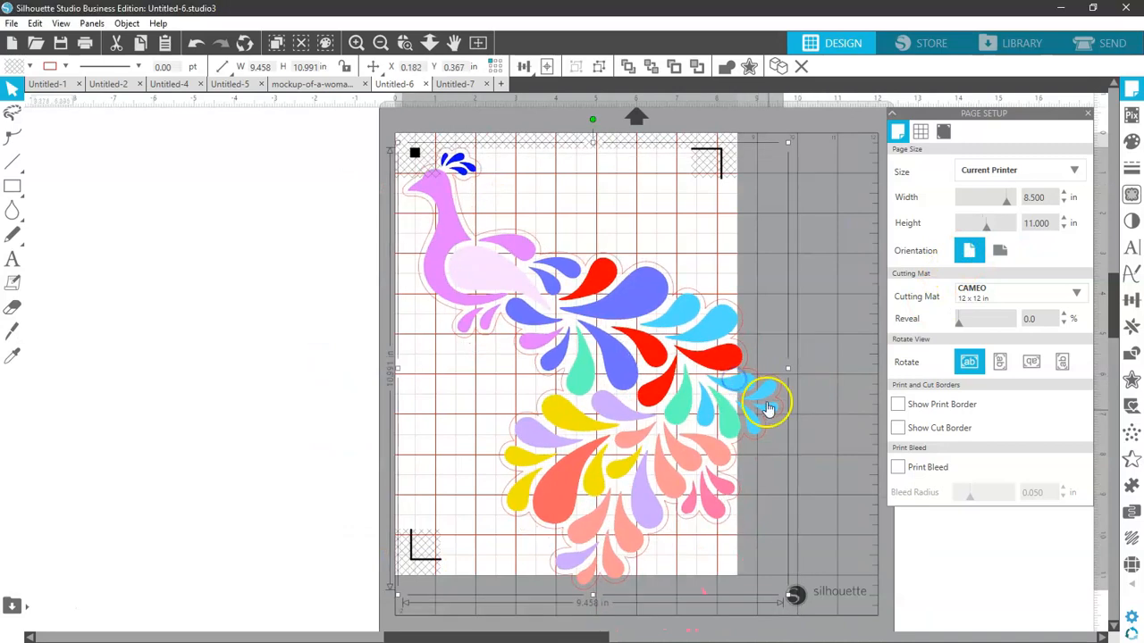
{"action": "left_click_drag", "start_coordinate": [788, 143], "coordinate": [659, 288]}
{"action": "left_click_drag", "start_coordinate": [615, 438], "coordinate": [650, 319]}
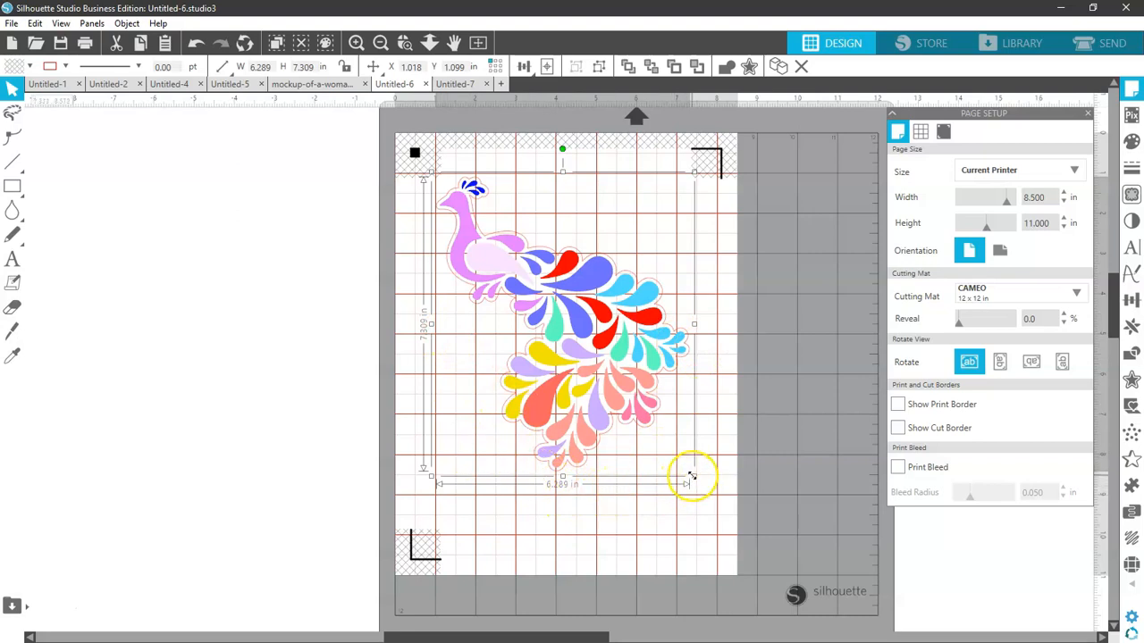
{"action": "left_click_drag", "start_coordinate": [691, 476], "coordinate": [595, 398]}
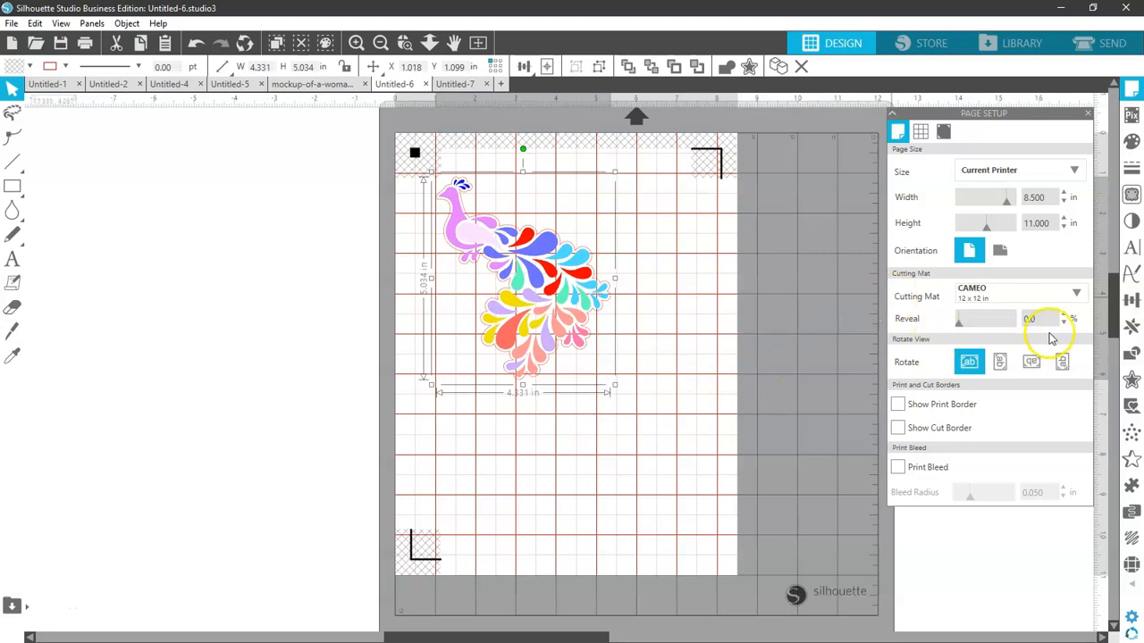
Scale the grouped peacock proportionally to a width of 4.5 in and move it clear of the registration mark zones
{"action": "left_click", "coordinate": [1131, 301]}
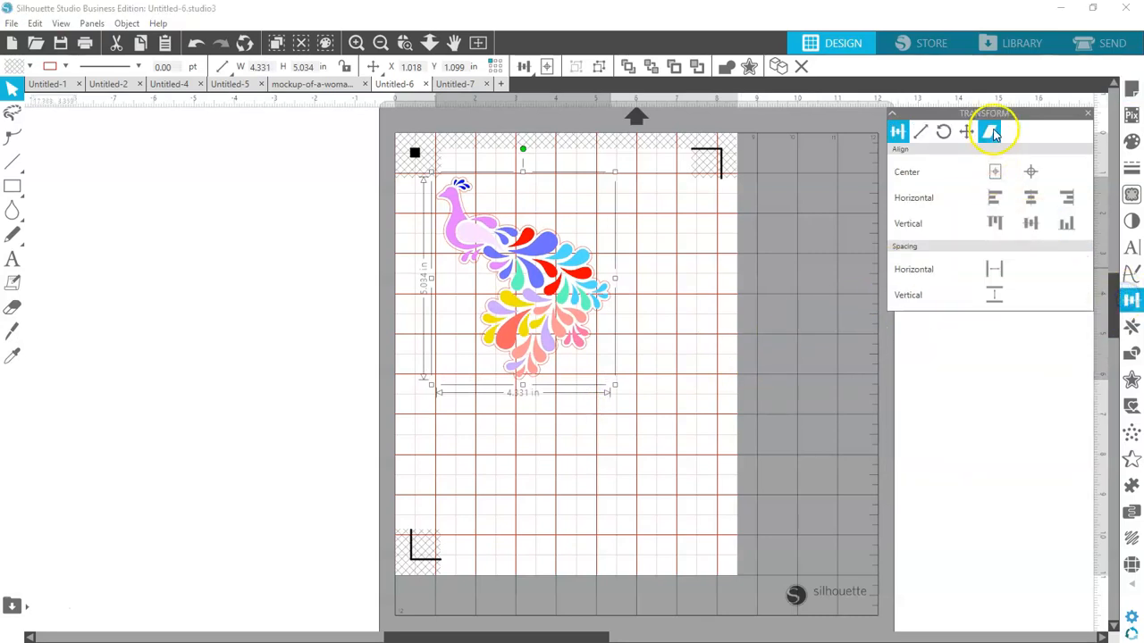
{"action": "left_click", "coordinate": [920, 132]}
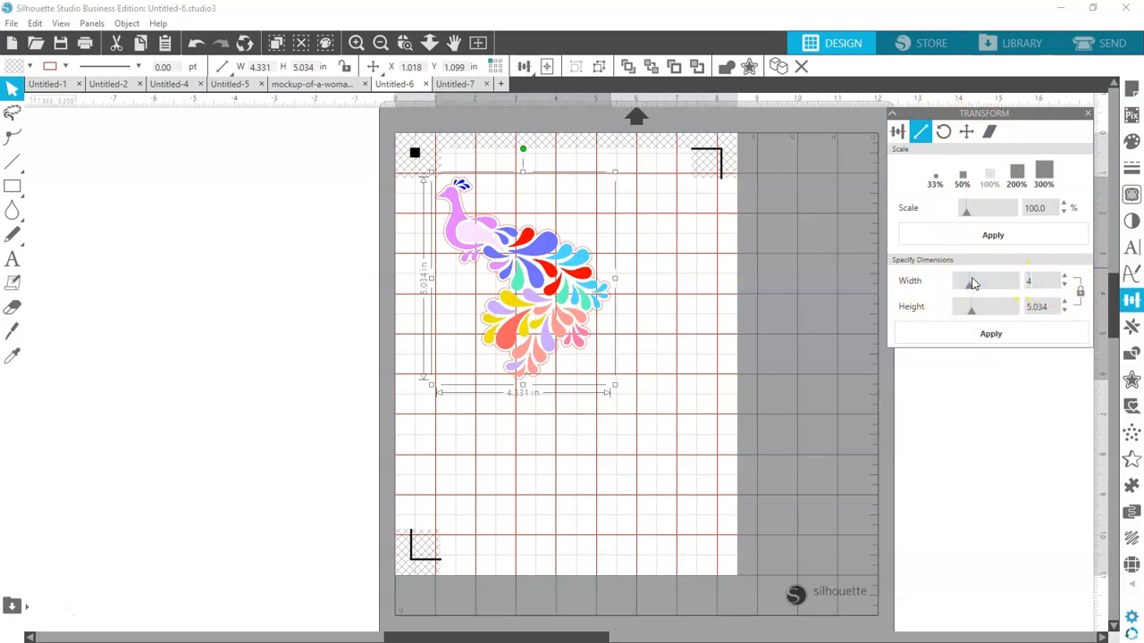
{"action": "key", "text": "Return"}
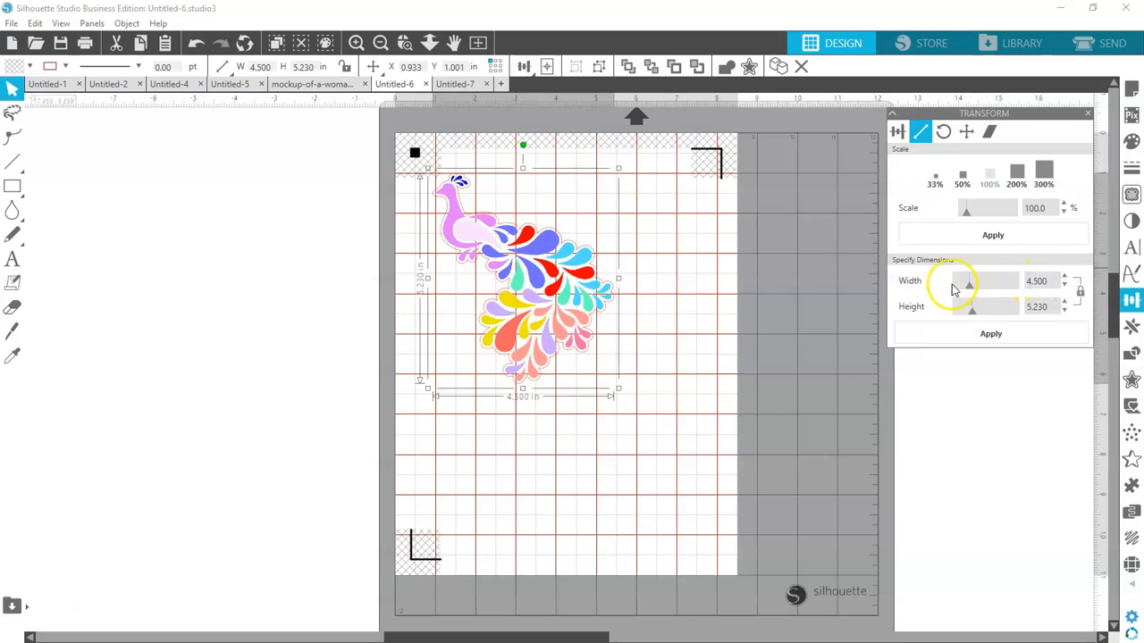
{"action": "left_click", "coordinate": [1132, 91]}
{"action": "left_click_drag", "start_coordinate": [564, 313], "coordinate": [578, 299]}
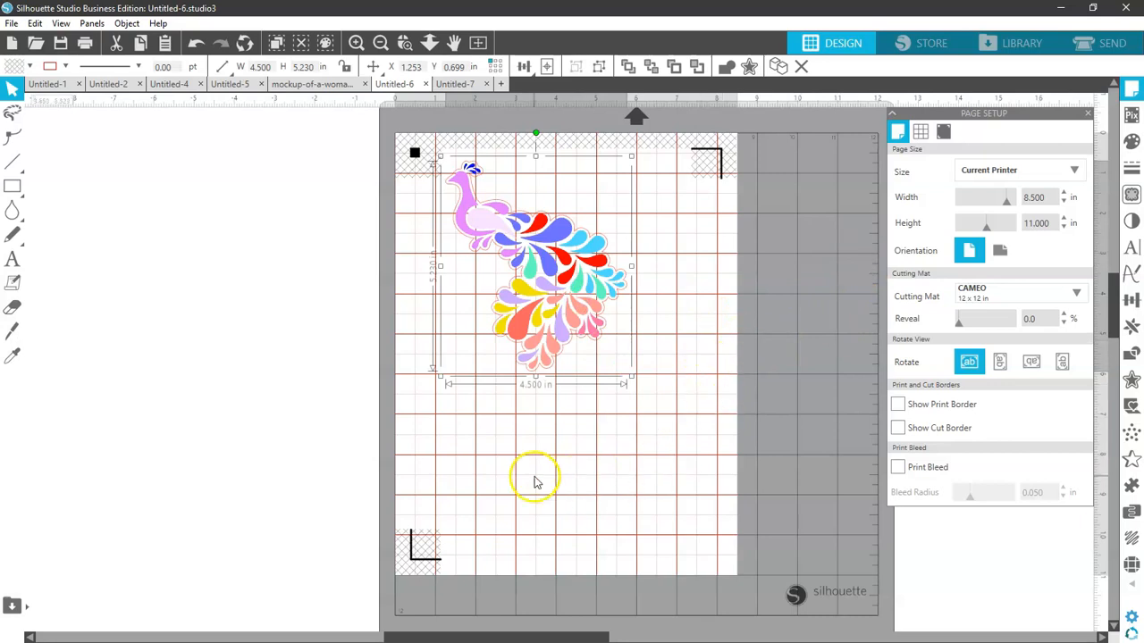
Print one copy of the current page with its registration marks on the ET-2750 Series printer and deselect the peacock
{"action": "left_click", "coordinate": [11, 23]}
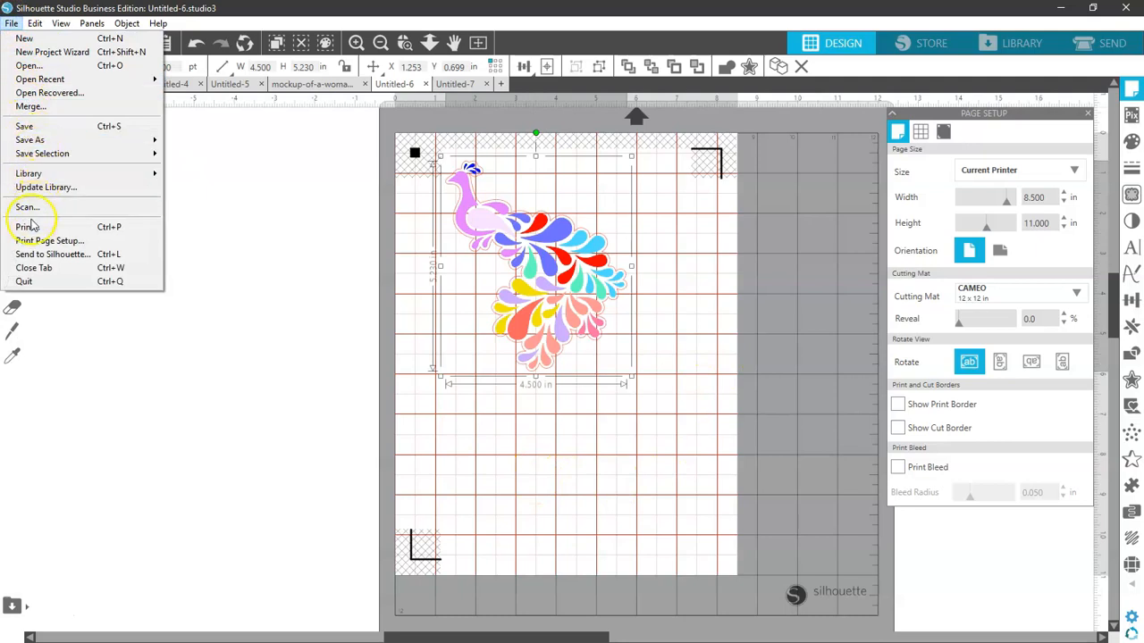
{"action": "left_click", "coordinate": [27, 229]}
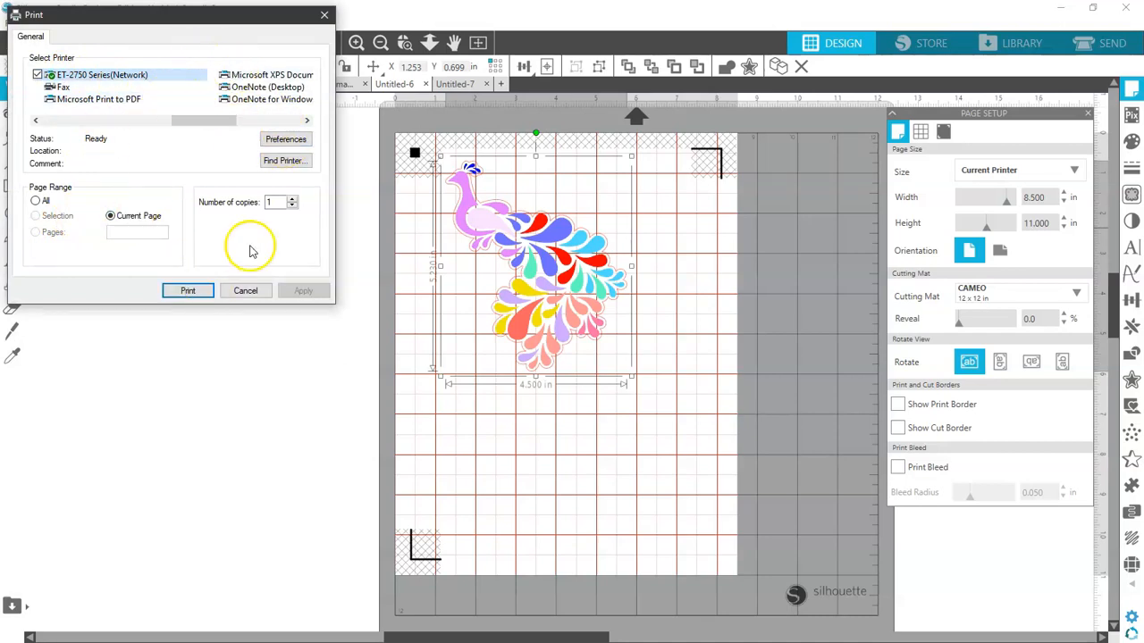
{"action": "left_click", "coordinate": [188, 291]}
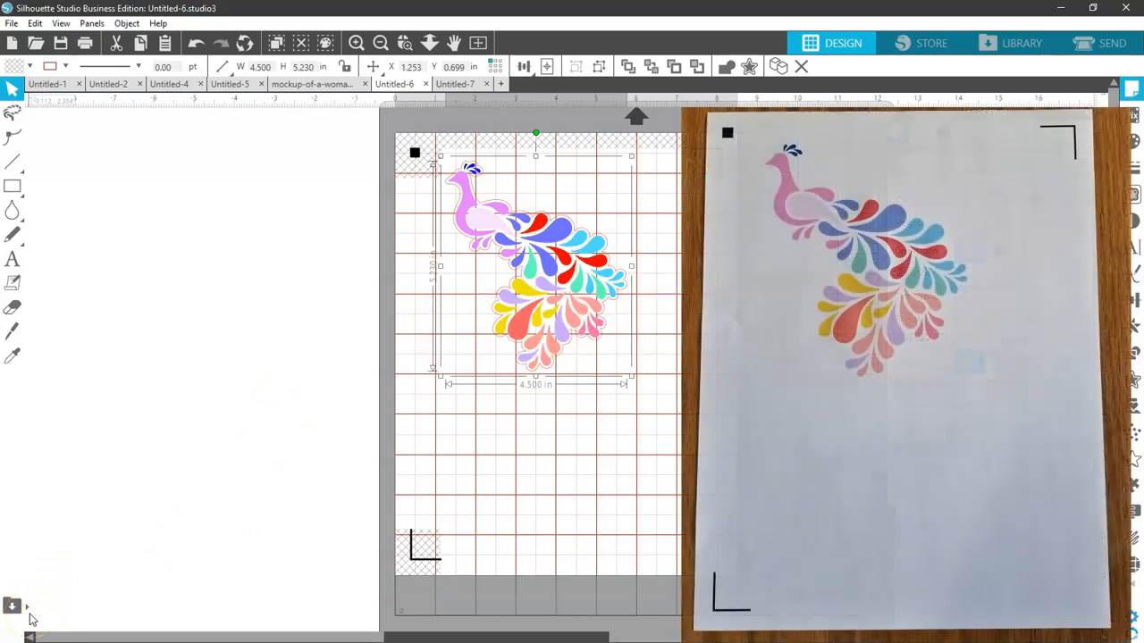
{"action": "left_click", "coordinate": [462, 436]}
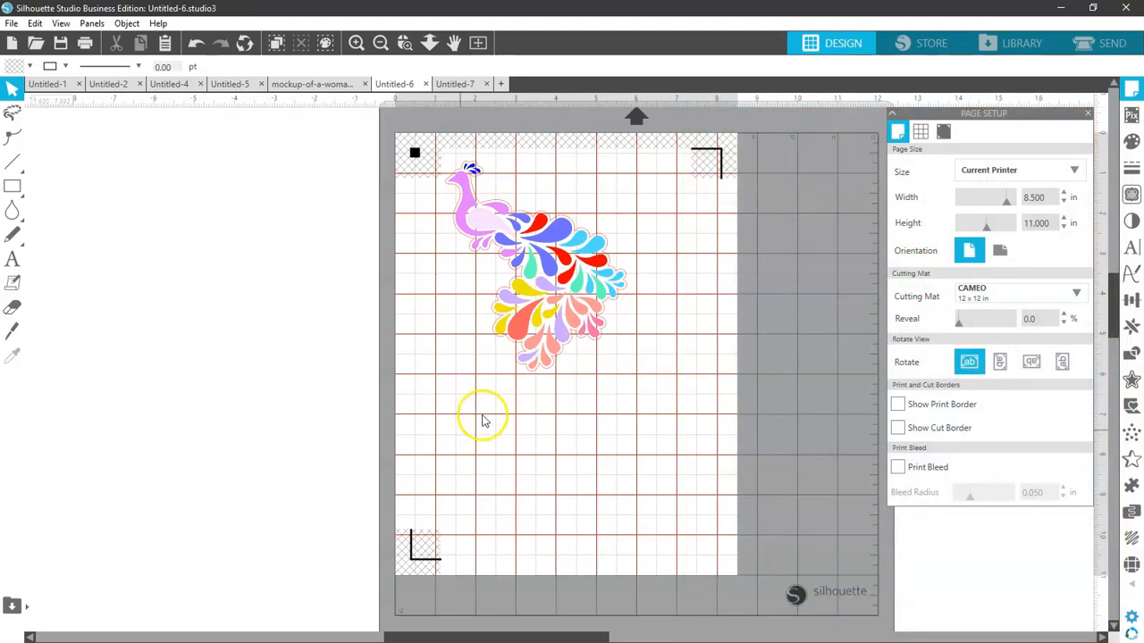
Compare the peacock's cut lines under the Simple and Line cut modes in the send view and return to the design
{"action": "left_click", "coordinate": [1101, 45]}
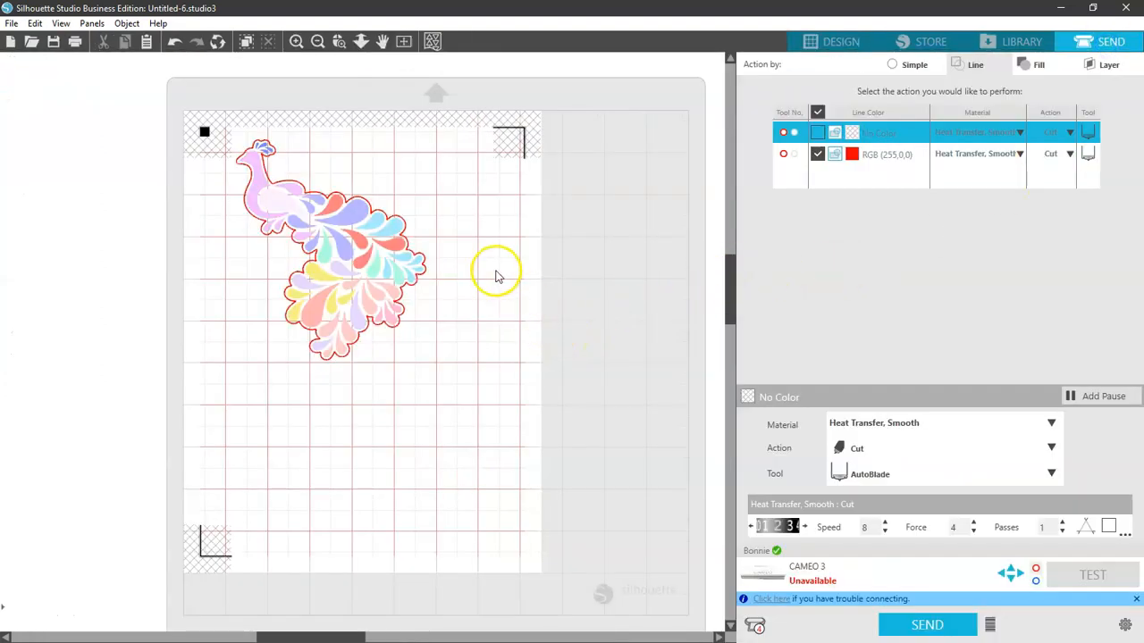
{"action": "left_click", "coordinate": [925, 69]}
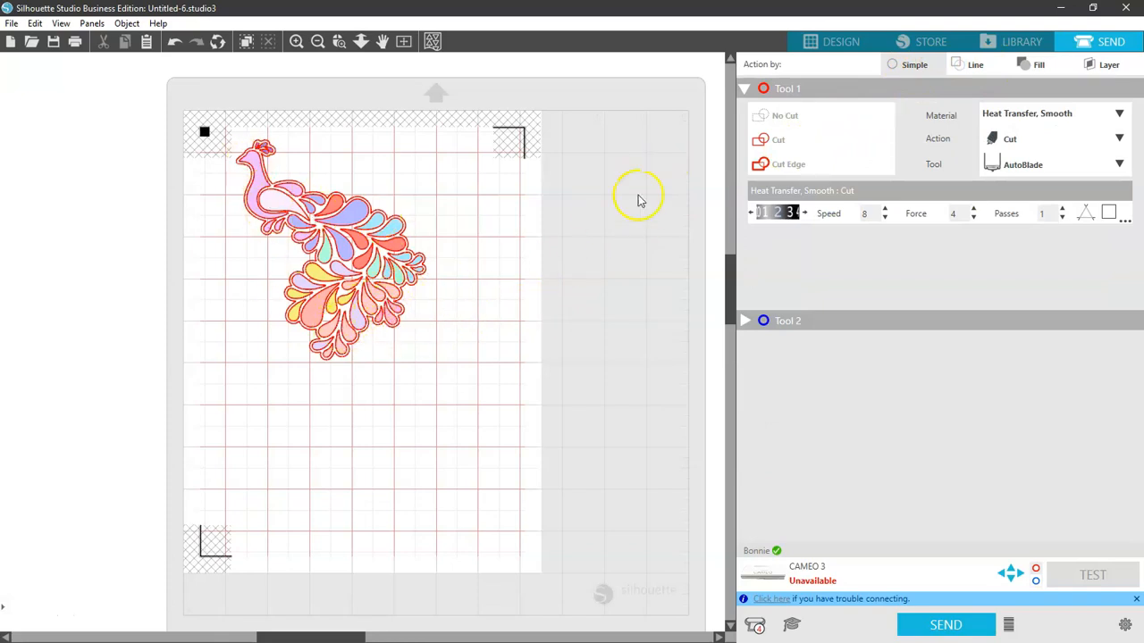
{"action": "left_click", "coordinate": [971, 68]}
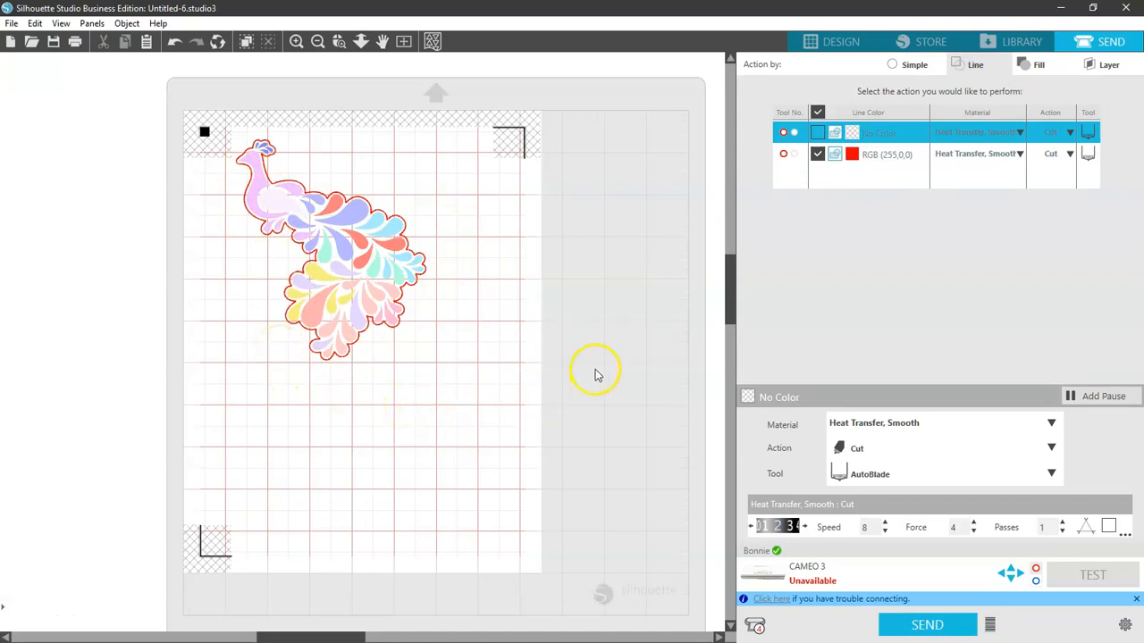
{"action": "left_click", "coordinate": [830, 42]}
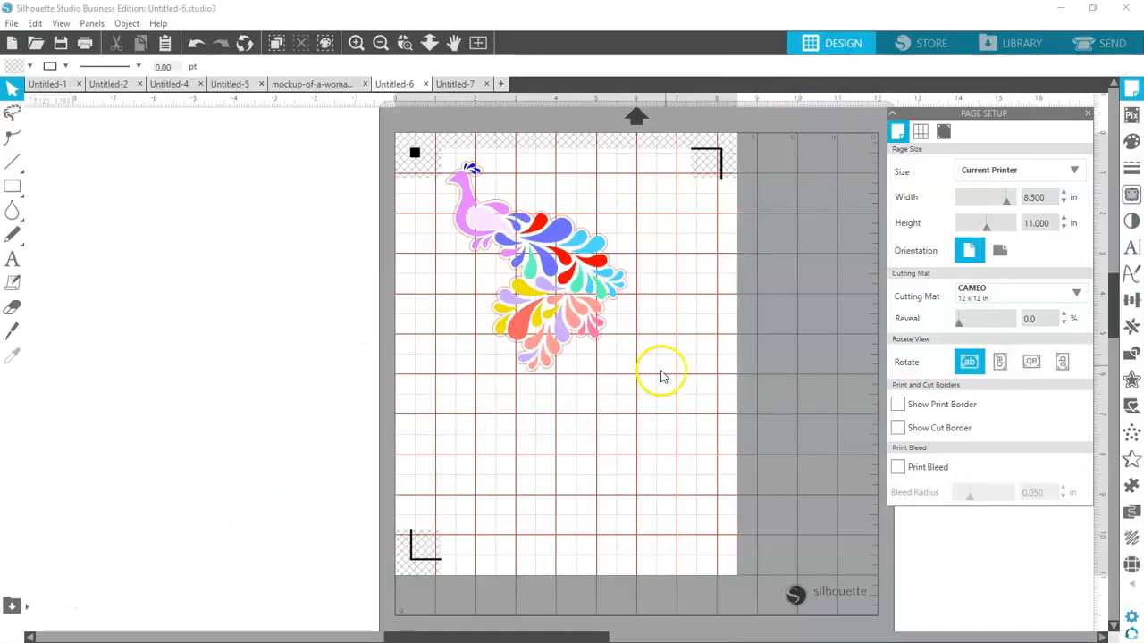